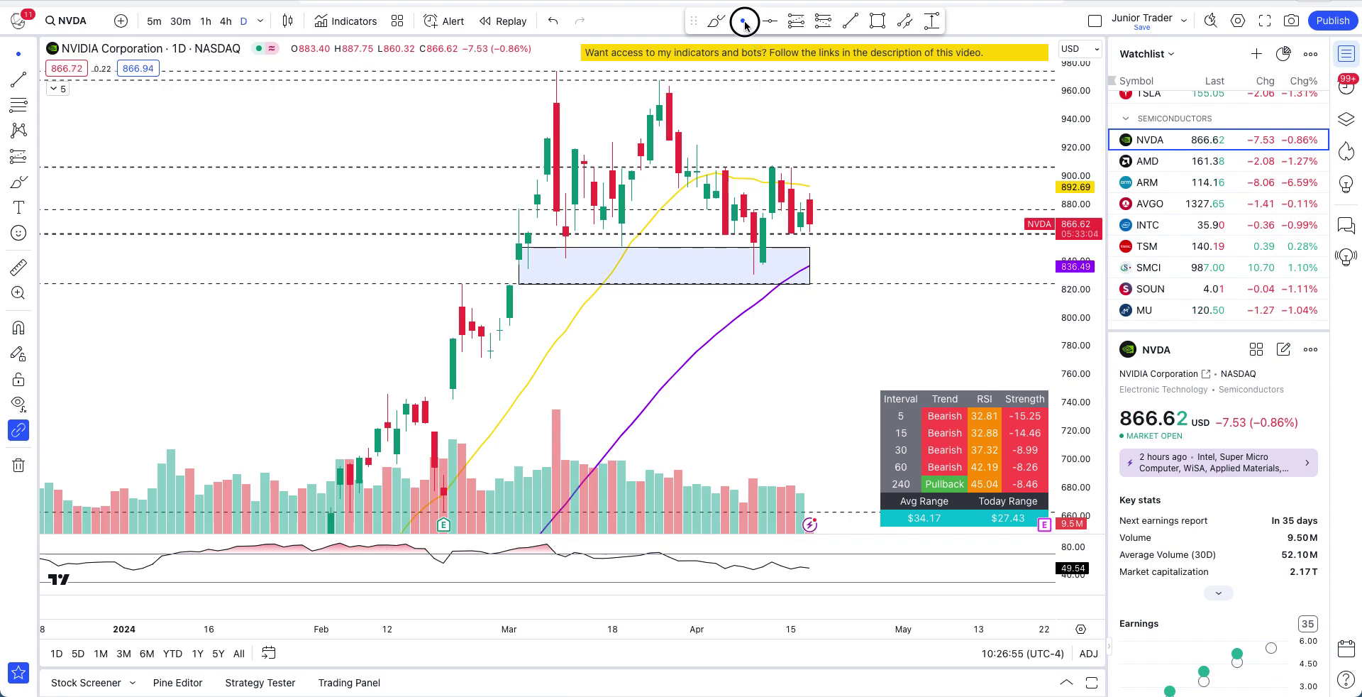
Circle the area beside the latest daily candle near the yellow moving average with the brush and undo the stroke
{"action": "left_click_drag", "start_coordinate": [806, 113], "coordinate": [867, 124]}
{"action": "scroll", "coordinate": [867, 124], "scroll_direction": "up", "scroll_amount": 1}
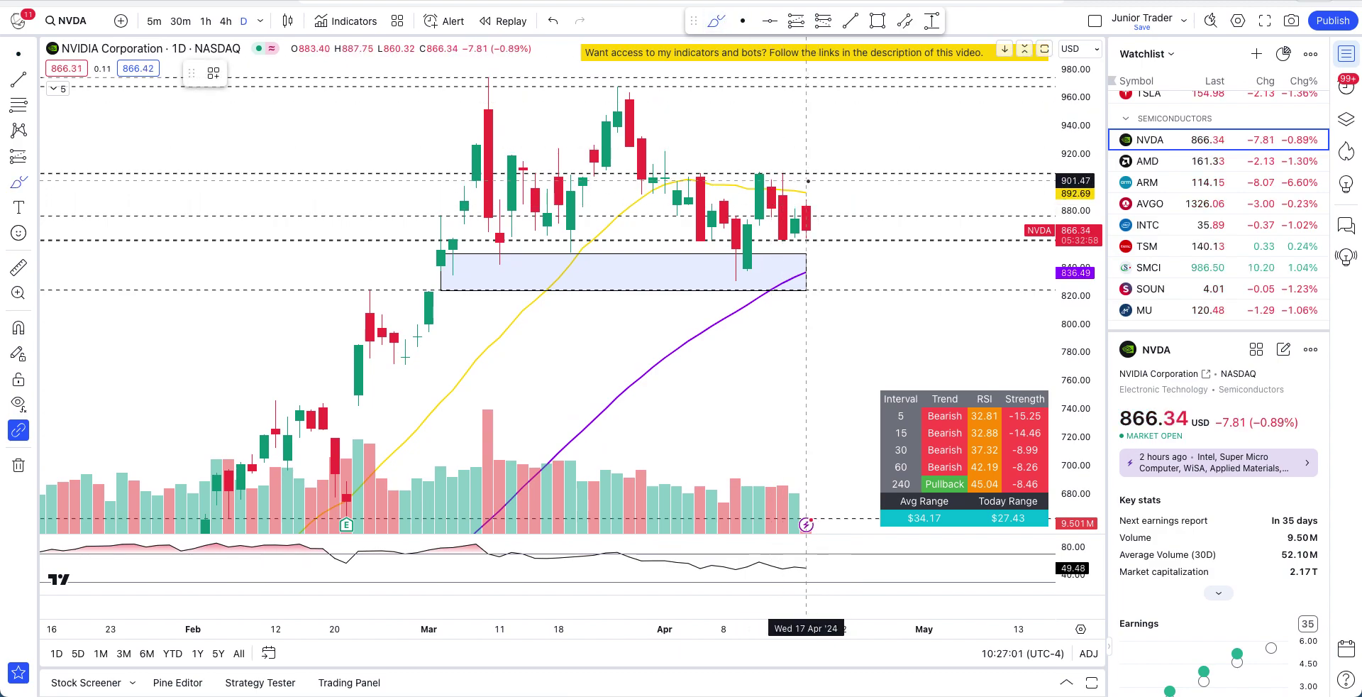
{"action": "mouse_move", "coordinate": [822, 187]}
{"action": "left_mouse_down"}
{"action": "mouse_move", "coordinate": [789, 204]}
{"action": "mouse_move", "coordinate": [807, 181]}
{"action": "left_mouse_up"}
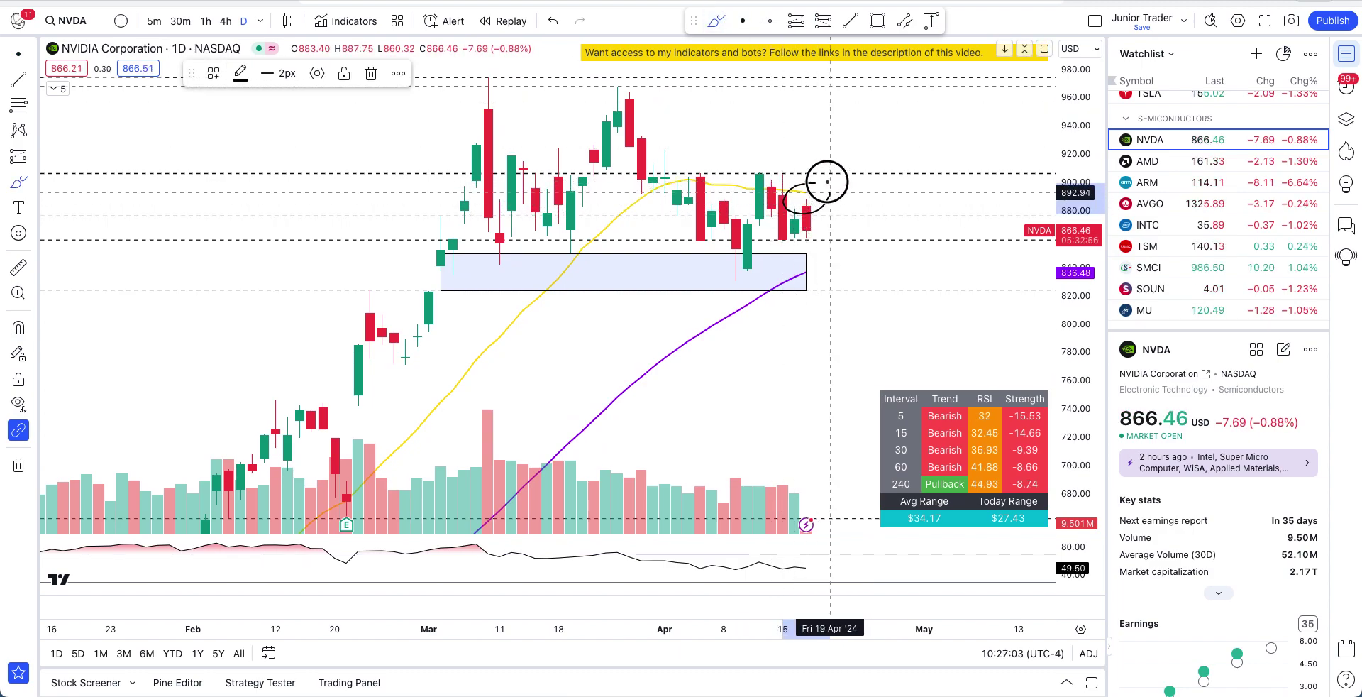
{"action": "key", "text": "ctrl+z"}
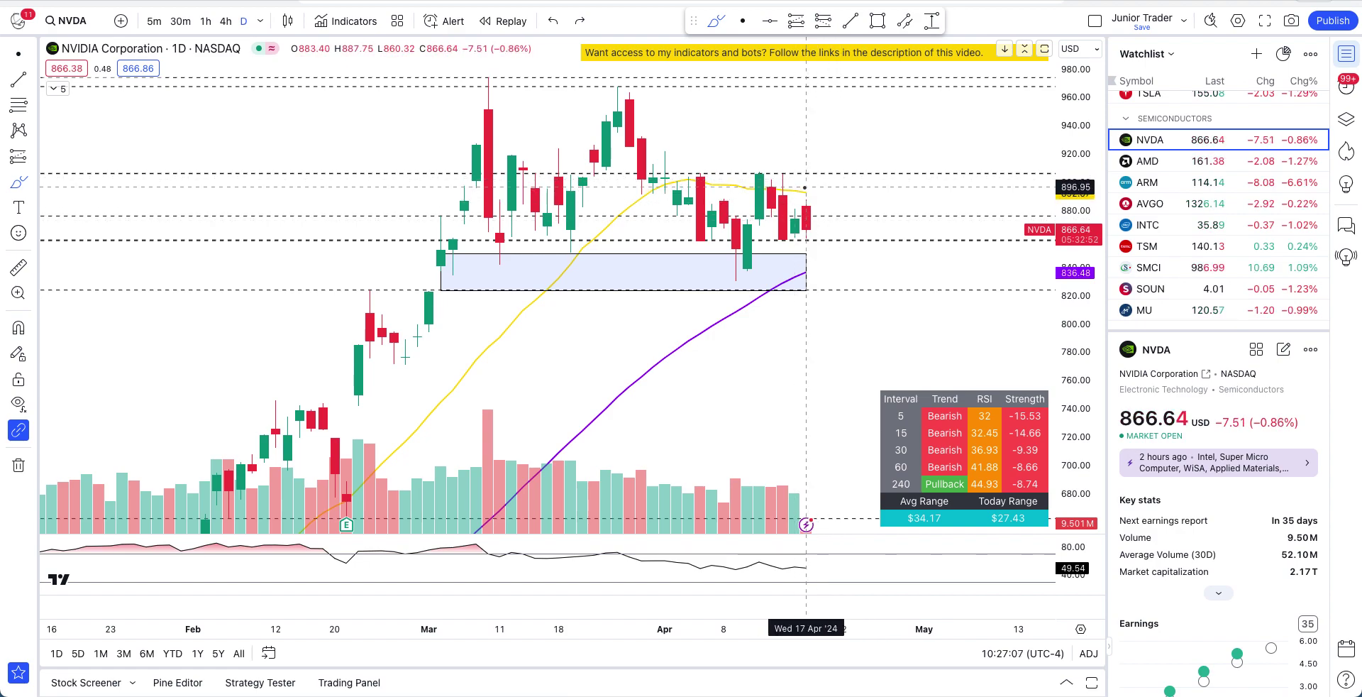
Place a horizontal line at 892.94 on the daily NVDA chart, level with the yellow moving average
{"action": "key", "text": "alt+h"}
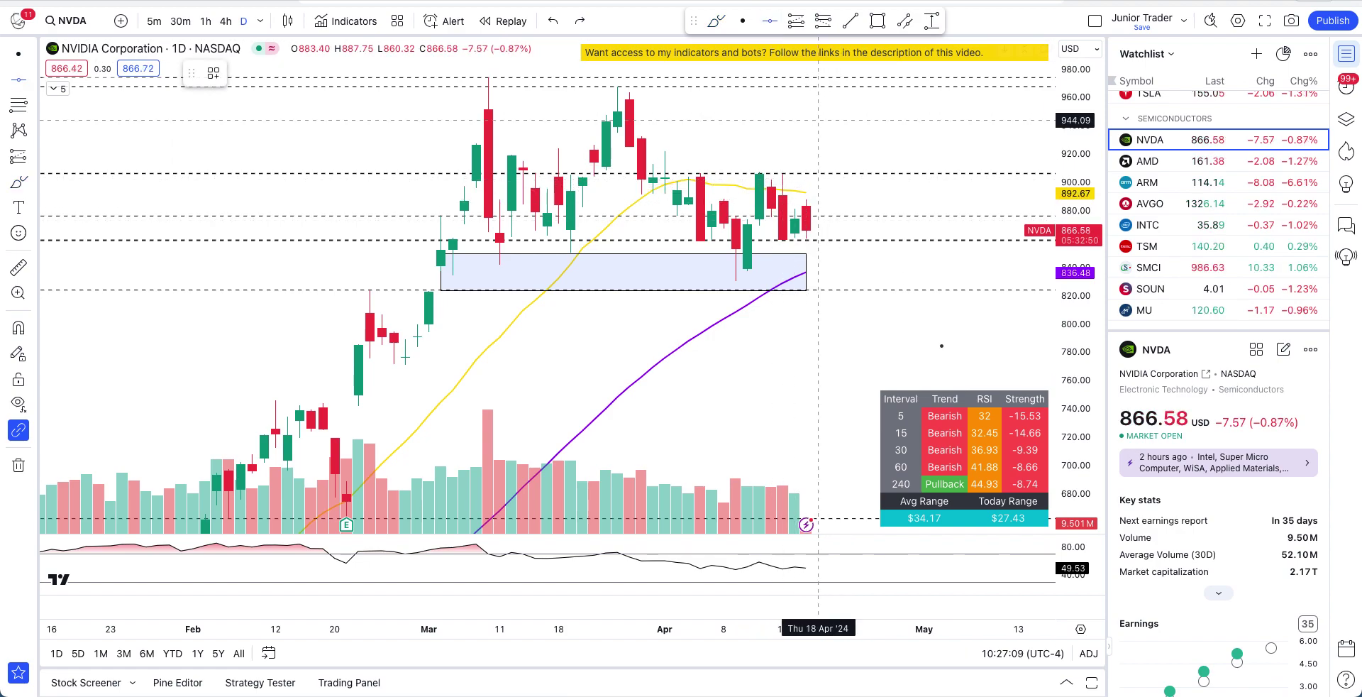
{"action": "left_click", "coordinate": [891, 192]}
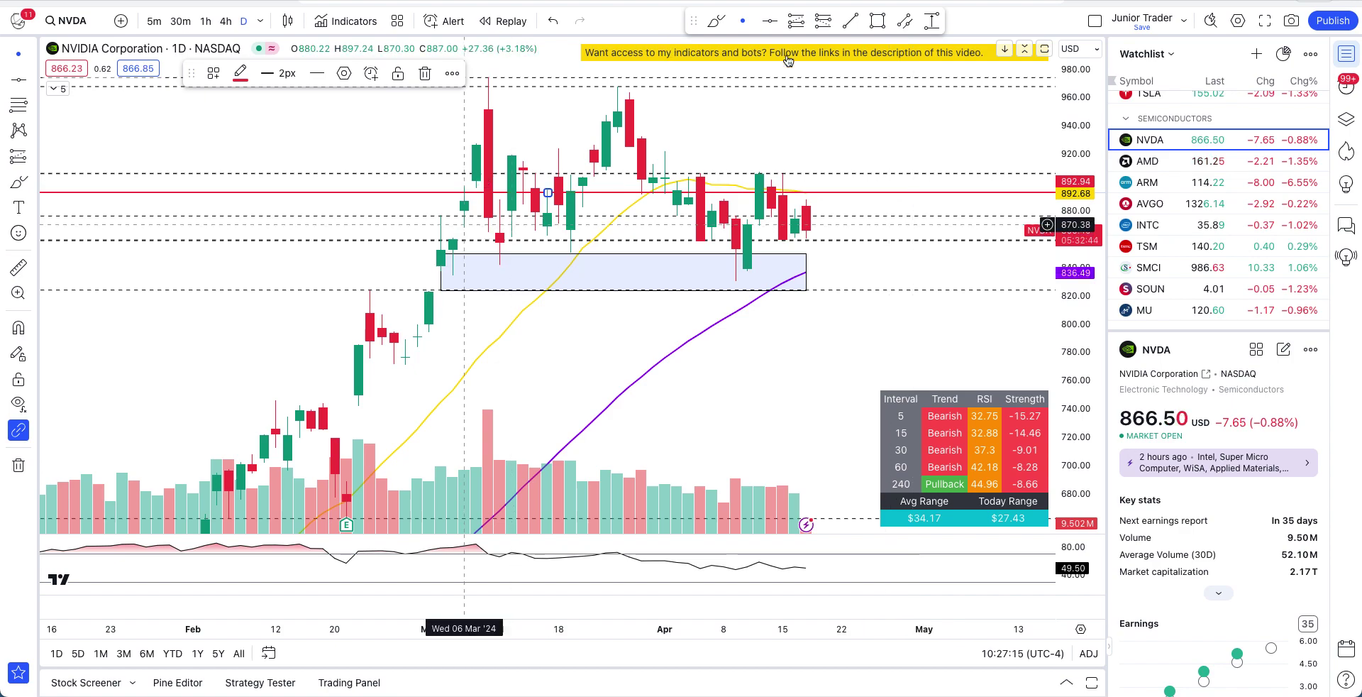
Switch the chart to the 1-hour interval and examine recent price action against the moving averages and horizontal levels
{"action": "left_click", "coordinate": [205, 22]}
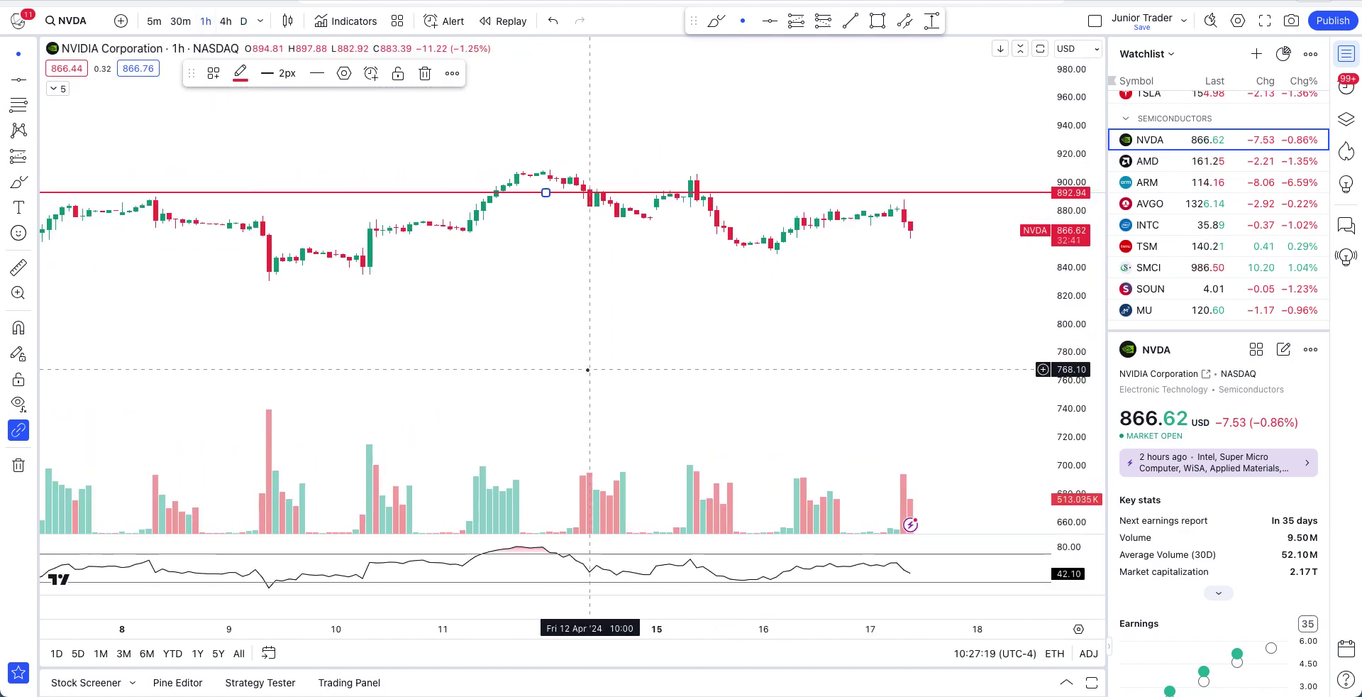
{"action": "scroll", "coordinate": [587, 369], "scroll_direction": "down", "scroll_amount": 1}
{"action": "left_click_drag", "start_coordinate": [1078, 420], "coordinate": [1067, 174]}
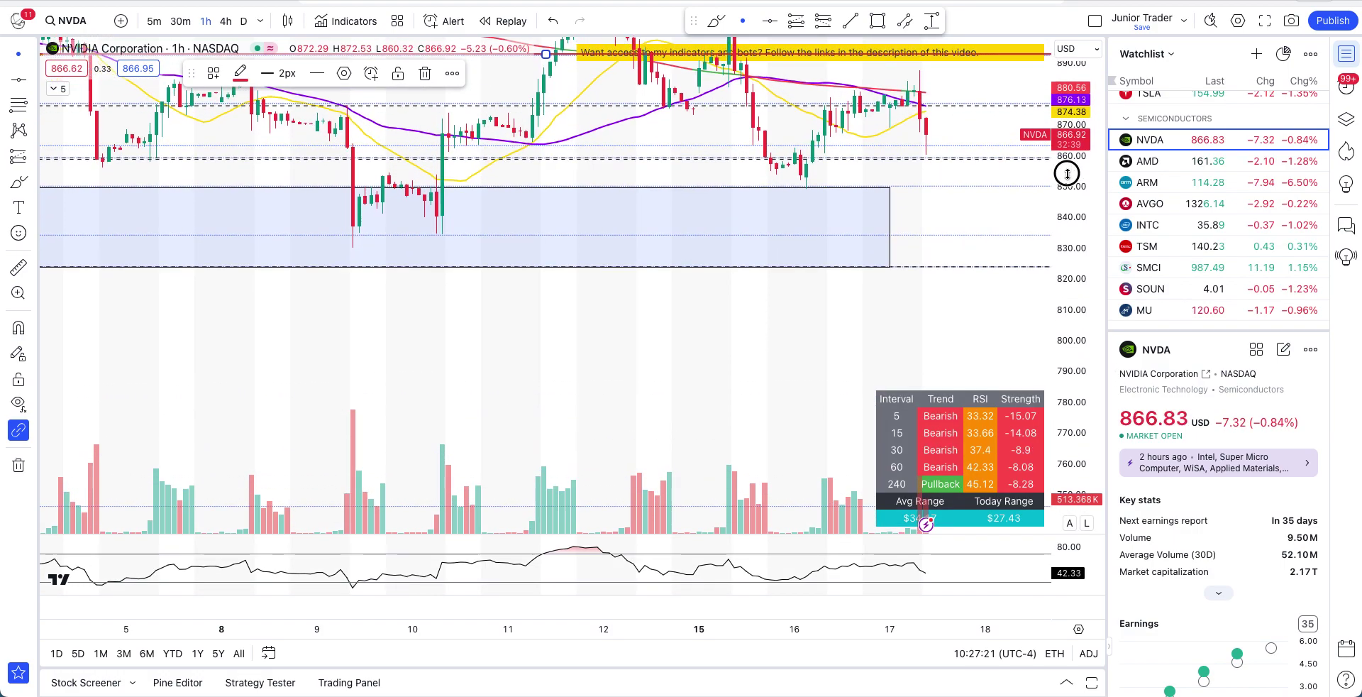
{"action": "left_click_drag", "start_coordinate": [961, 89], "coordinate": [853, 236]}
{"action": "scroll", "coordinate": [853, 231], "scroll_direction": "up", "scroll_amount": 2}
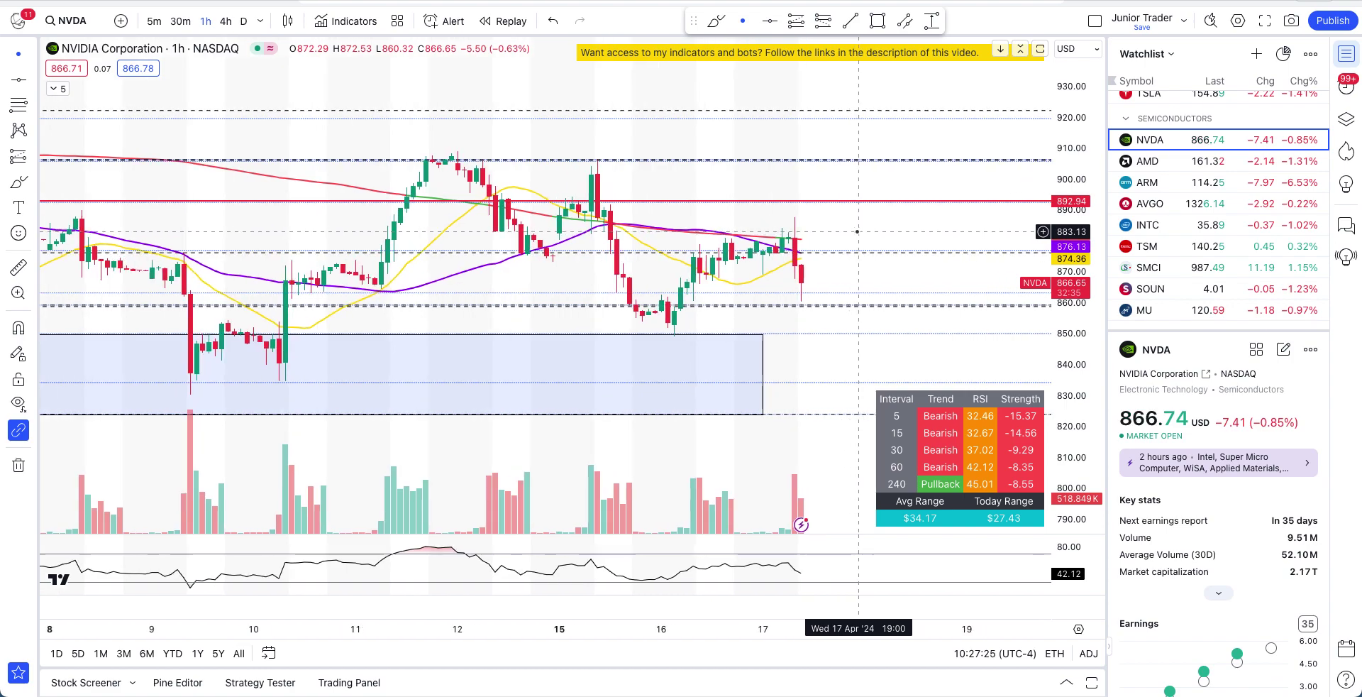
Mark the high of the recent 1-hour candles at the moving averages with the brush and undo the stroke
{"action": "left_click", "coordinate": [722, 27]}
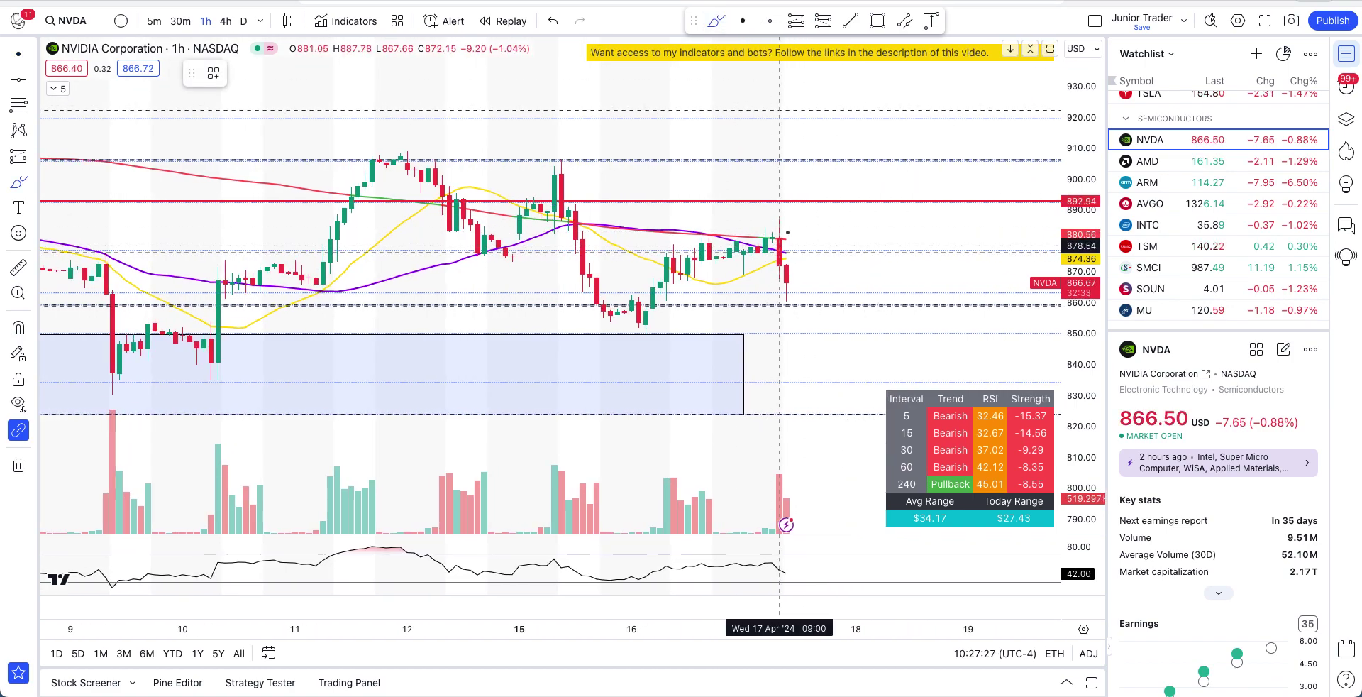
{"action": "mouse_move", "coordinate": [789, 225]}
{"action": "left_mouse_down"}
{"action": "mouse_move", "coordinate": [758, 242]}
{"action": "mouse_move", "coordinate": [789, 237]}
{"action": "mouse_move", "coordinate": [775, 229]}
{"action": "left_mouse_up"}
{"action": "key", "text": "super+z"}
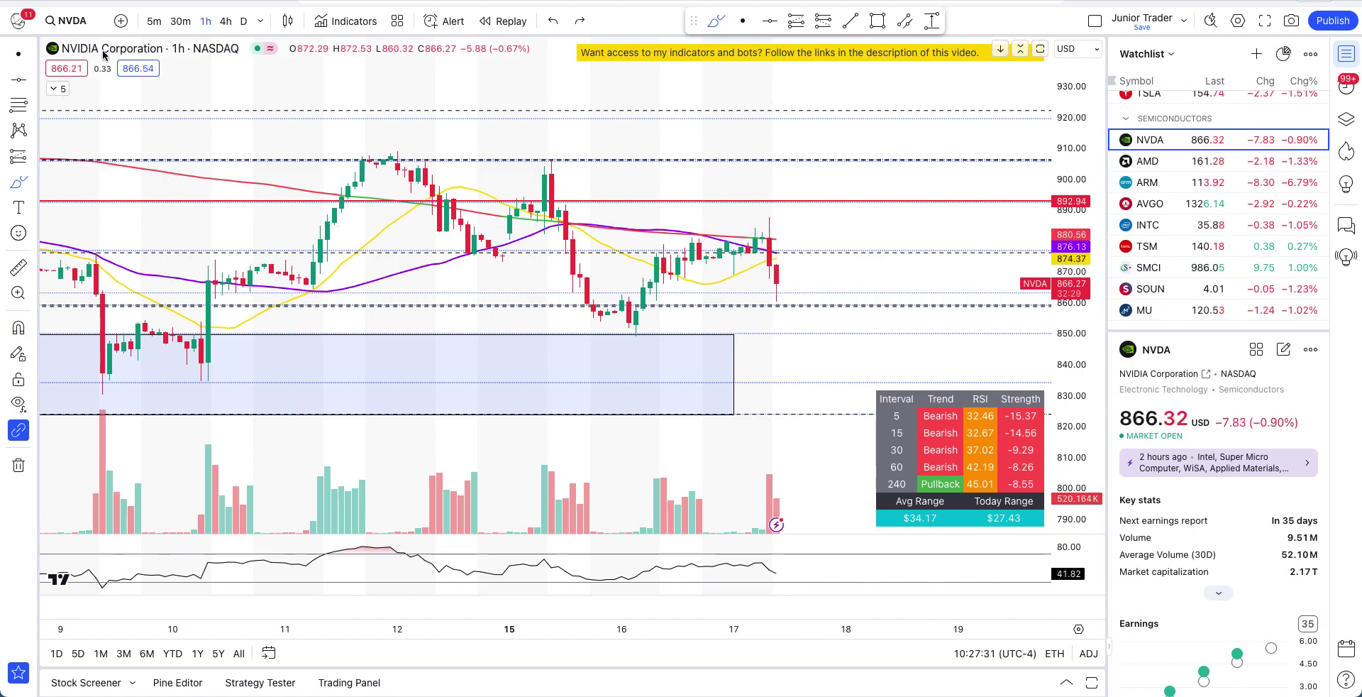
Switch the chart to the 5-minute interval and examine the drop after the April 17 open against the preceding sessions
{"action": "left_click", "coordinate": [154, 22]}
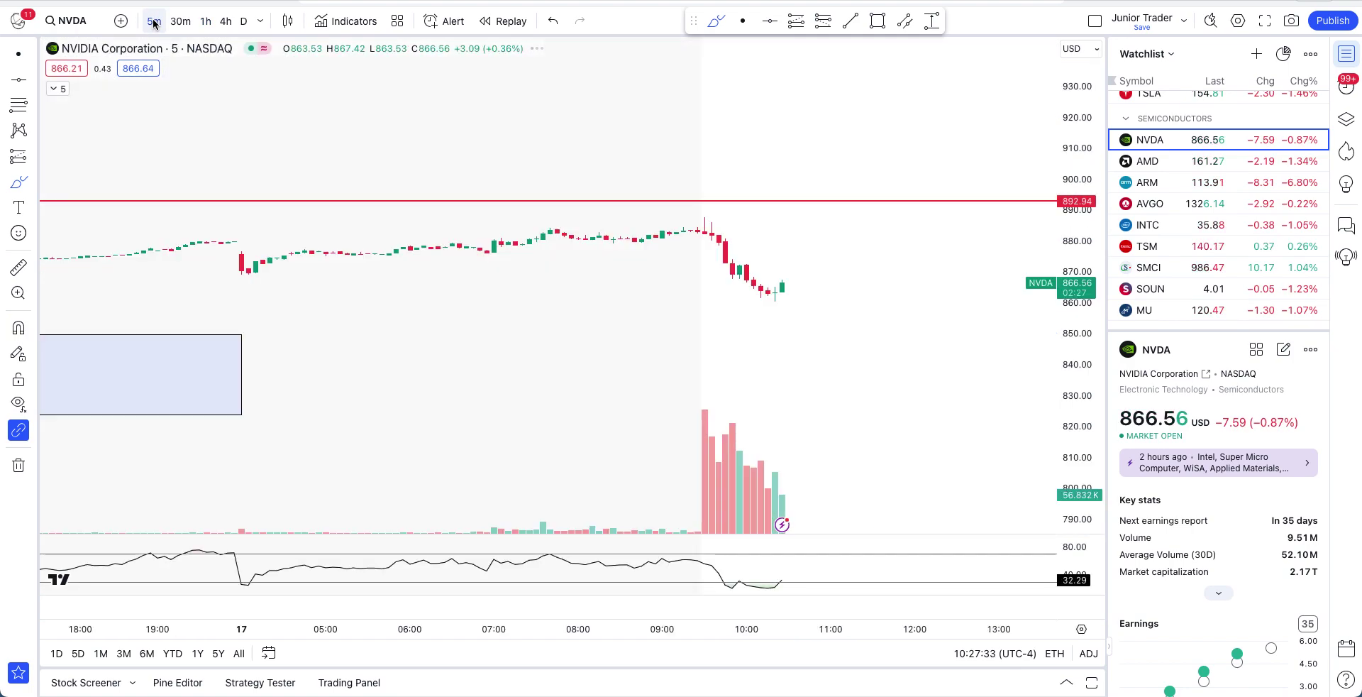
{"action": "scroll", "coordinate": [603, 330], "scroll_direction": "down", "scroll_amount": 5}
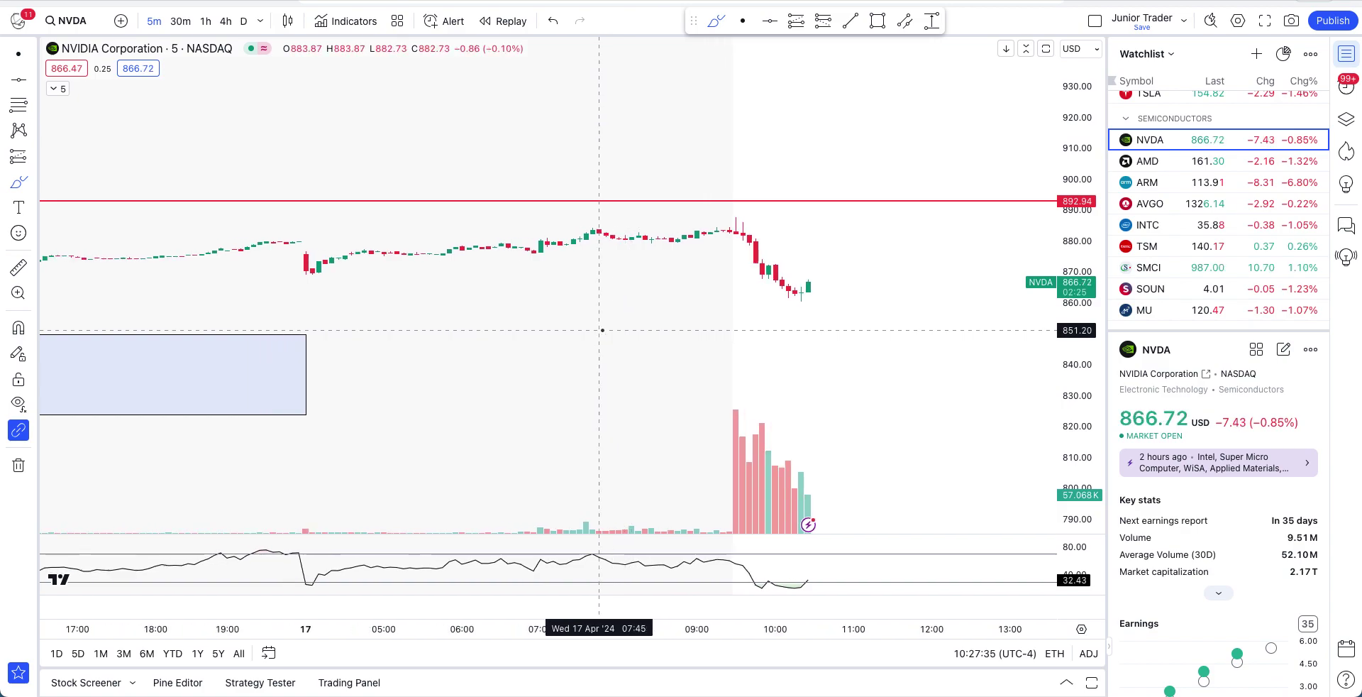
{"action": "left_click_drag", "start_coordinate": [1055, 388], "coordinate": [1066, 170]}
{"action": "left_click", "coordinate": [742, 20]}
{"action": "left_click_drag", "start_coordinate": [708, 139], "coordinate": [610, 200]}
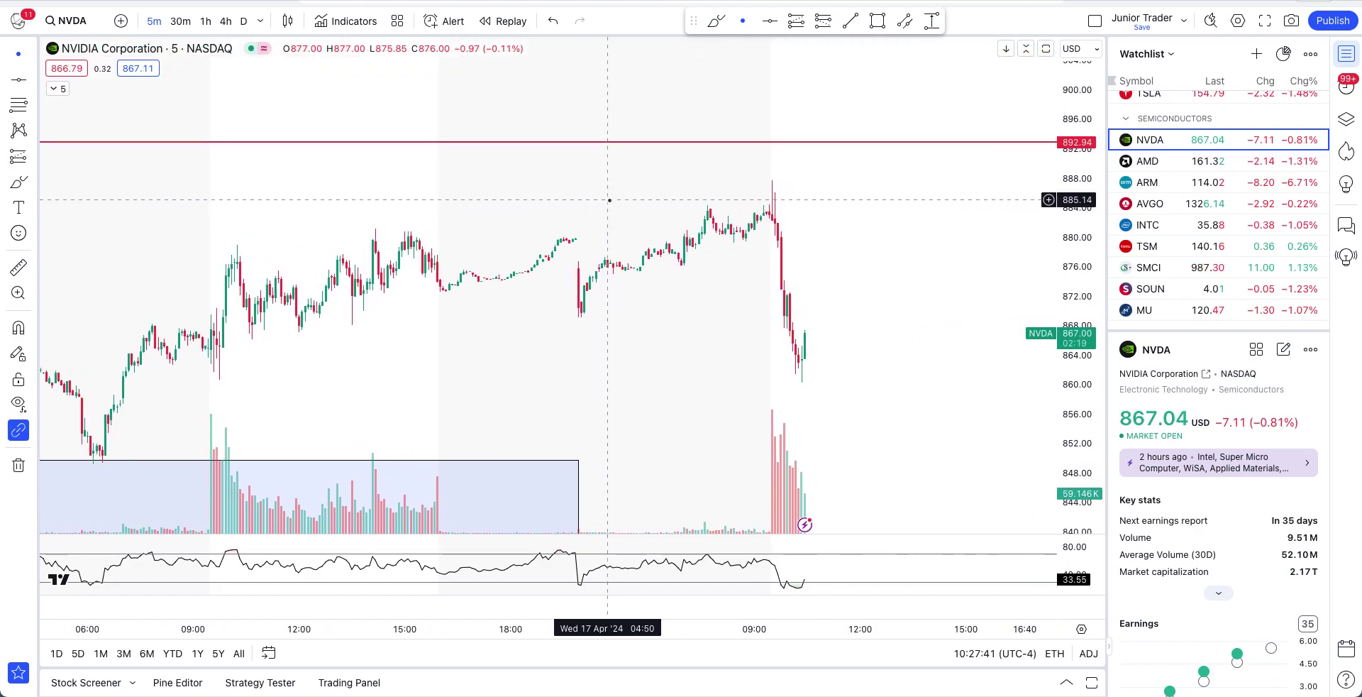
{"action": "scroll", "coordinate": [610, 200], "scroll_direction": "down", "scroll_amount": 3}
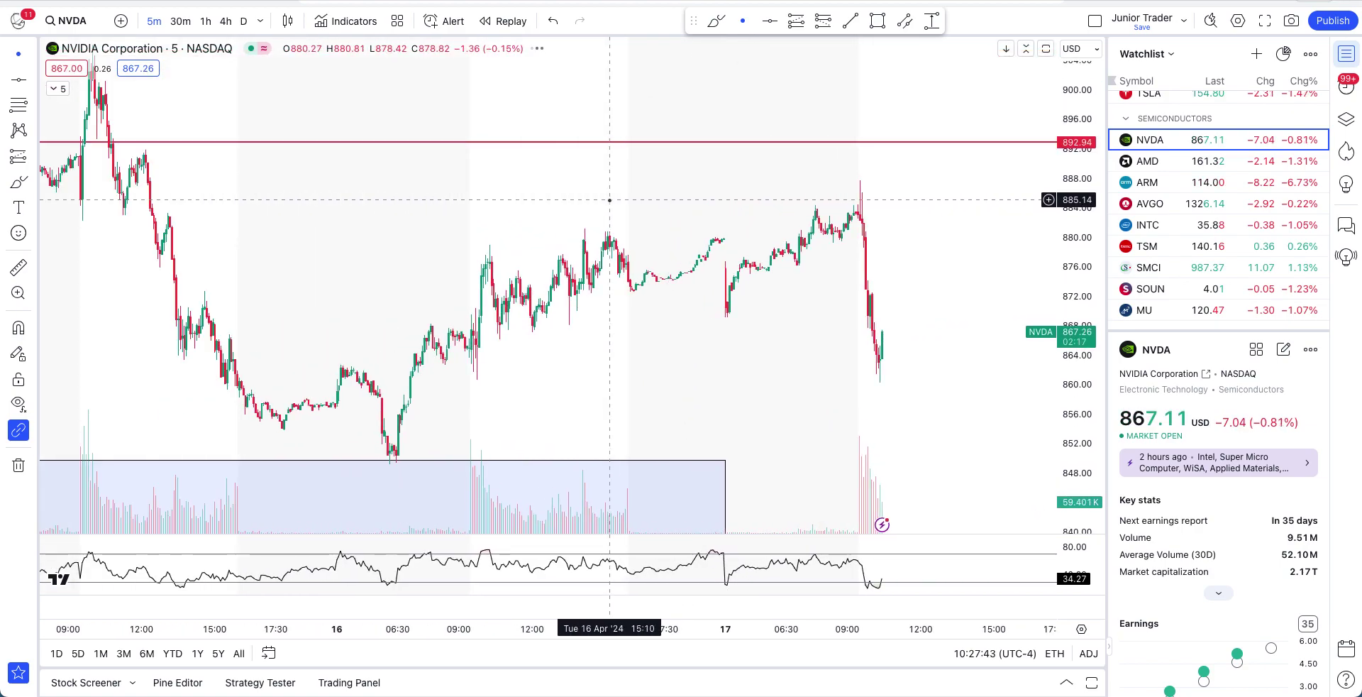
{"action": "scroll", "coordinate": [609, 200], "scroll_direction": "up", "scroll_amount": 3}
{"action": "scroll", "coordinate": [613, 203], "scroll_direction": "right", "scroll_amount": 5}
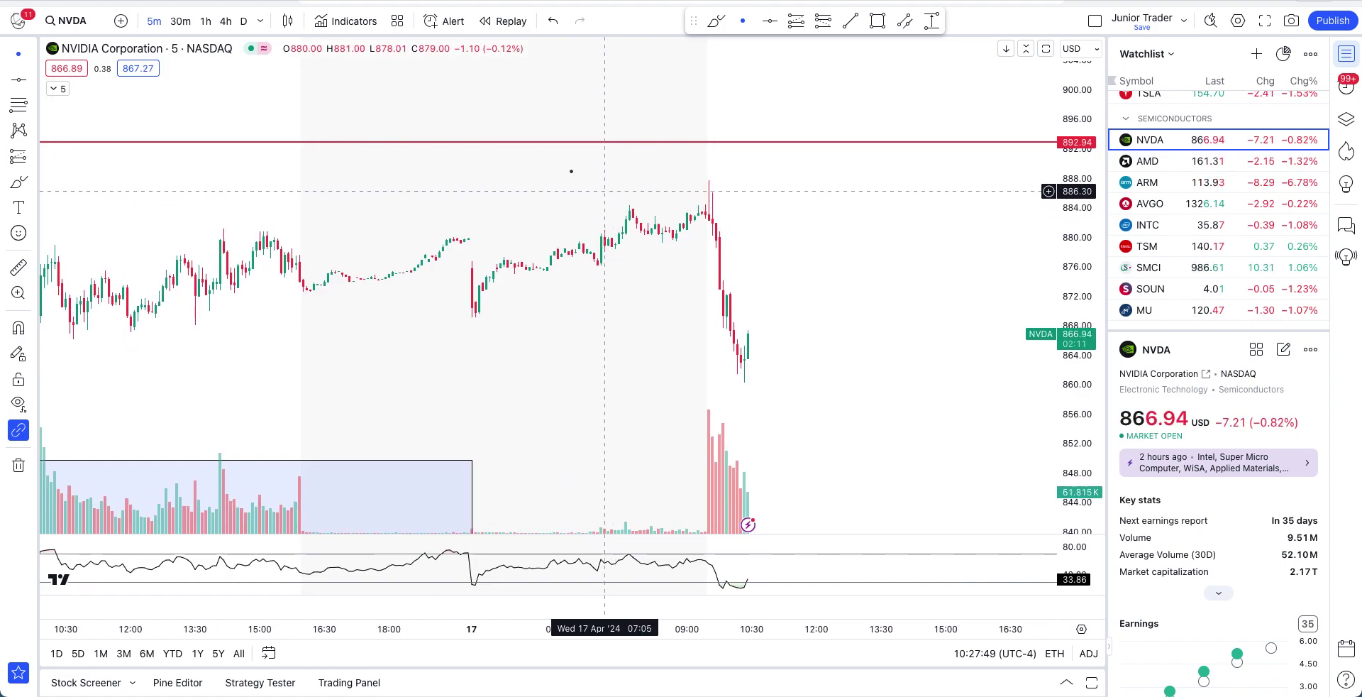
Check the 1-hour interval briefly, return to 5 minutes and review the last two sessions' candles
{"action": "left_click", "coordinate": [198, 24]}
{"action": "left_click", "coordinate": [151, 23]}
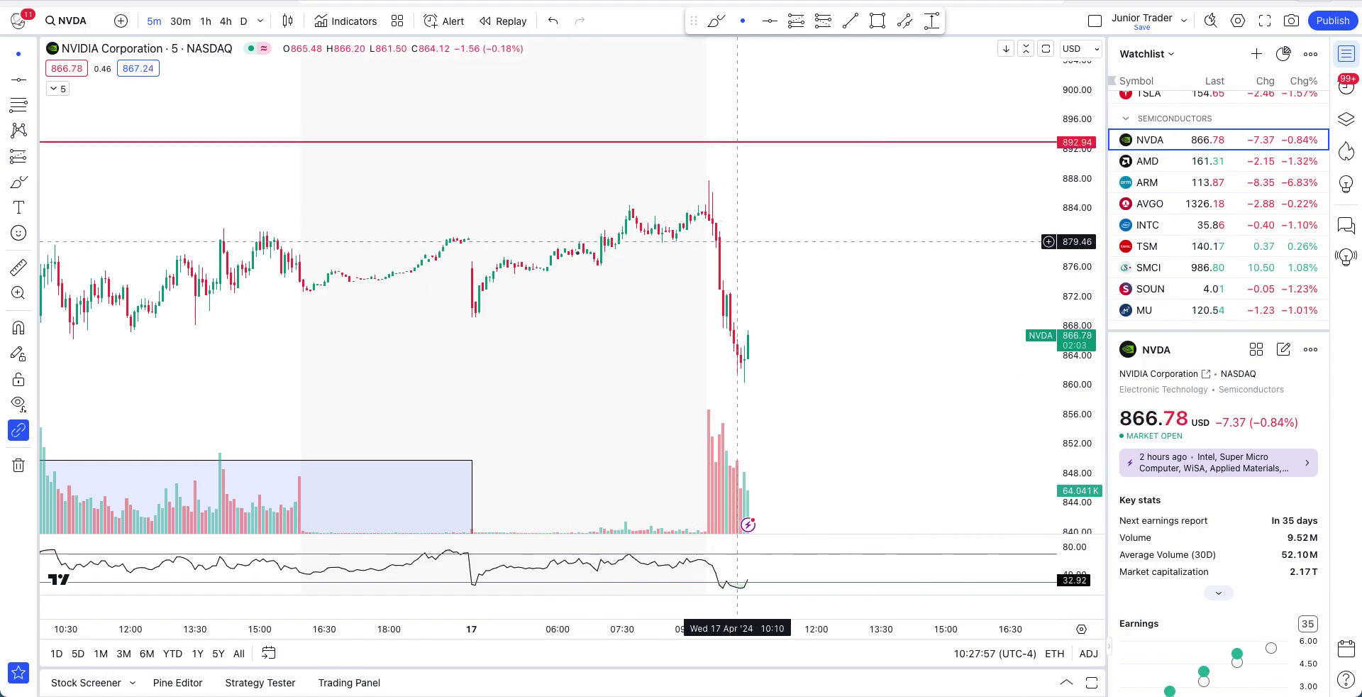
{"action": "scroll", "coordinate": [525, 208], "scroll_direction": "down", "scroll_amount": 5}
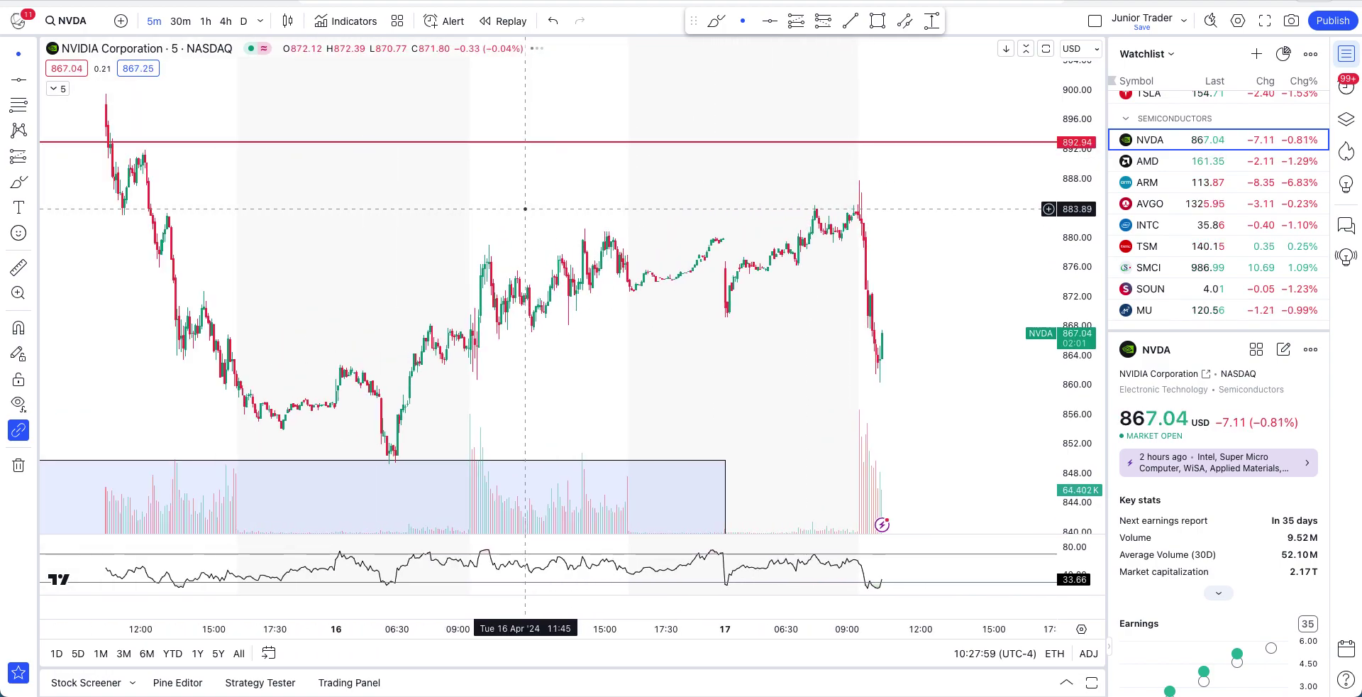
{"action": "scroll", "coordinate": [525, 208], "scroll_direction": "up", "scroll_amount": 4}
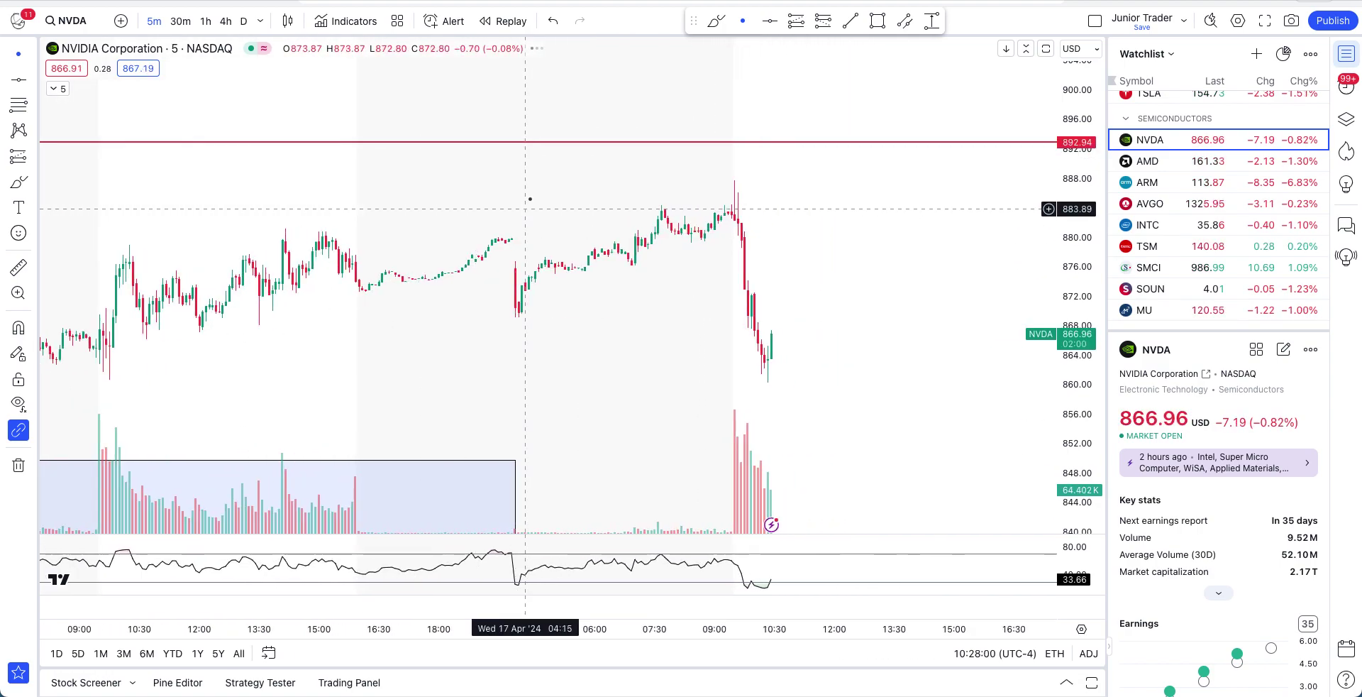
View the available multi-chart layouts and close the list
{"action": "left_click", "coordinate": [1094, 22]}
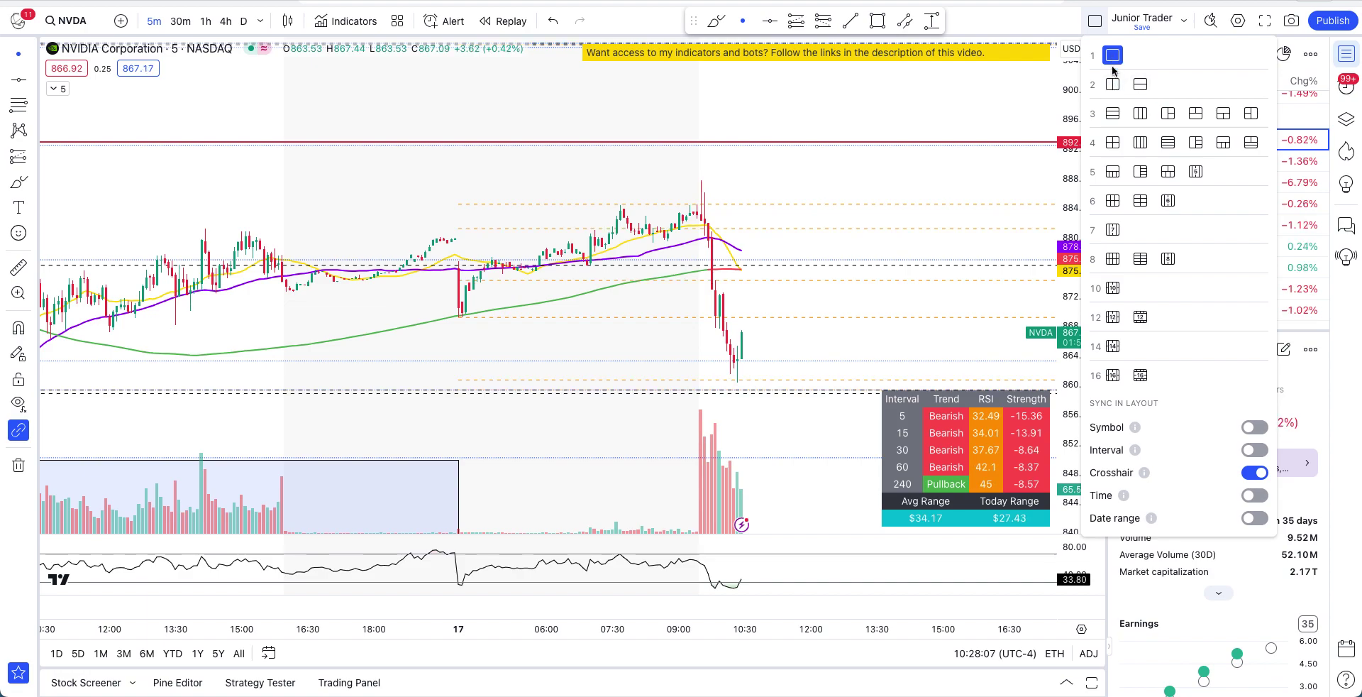
{"action": "left_click", "coordinate": [1096, 22]}
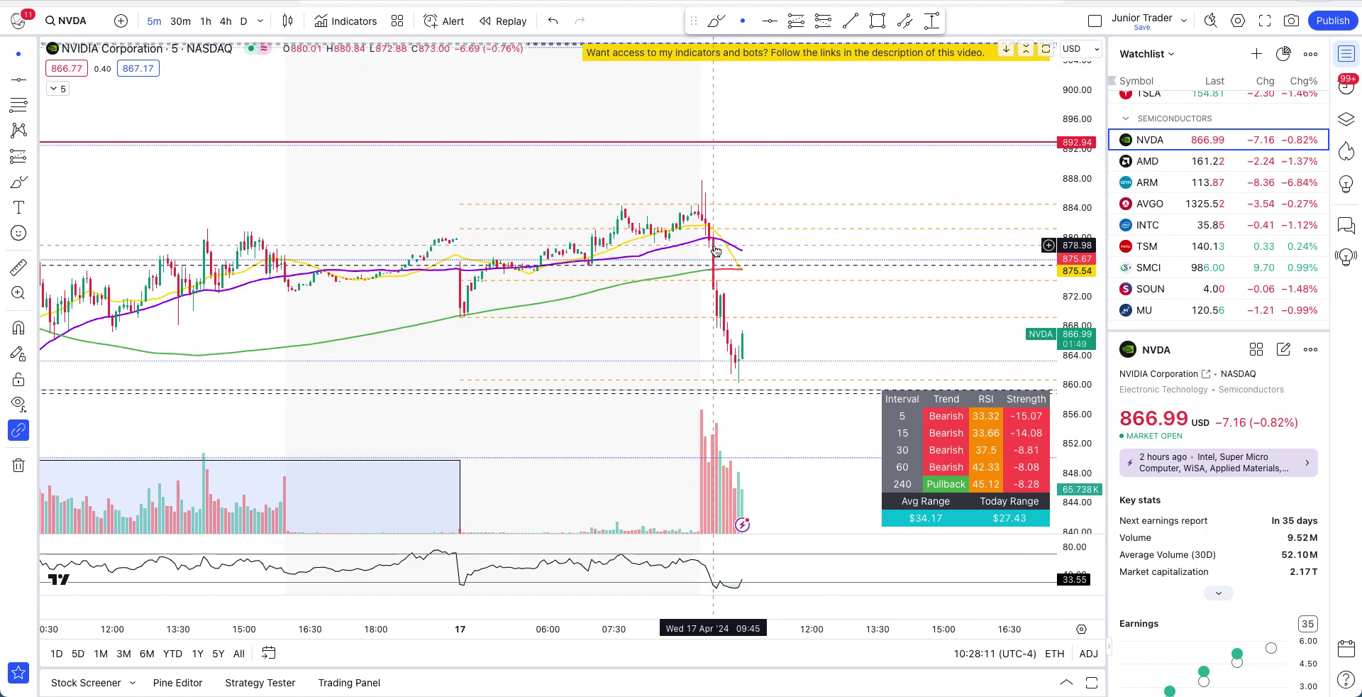
Examine how the latest 5-minute candles relate to the moving averages and the dashed price levels beneath them
{"action": "scroll", "coordinate": [715, 249], "scroll_direction": "left", "scroll_amount": 5}
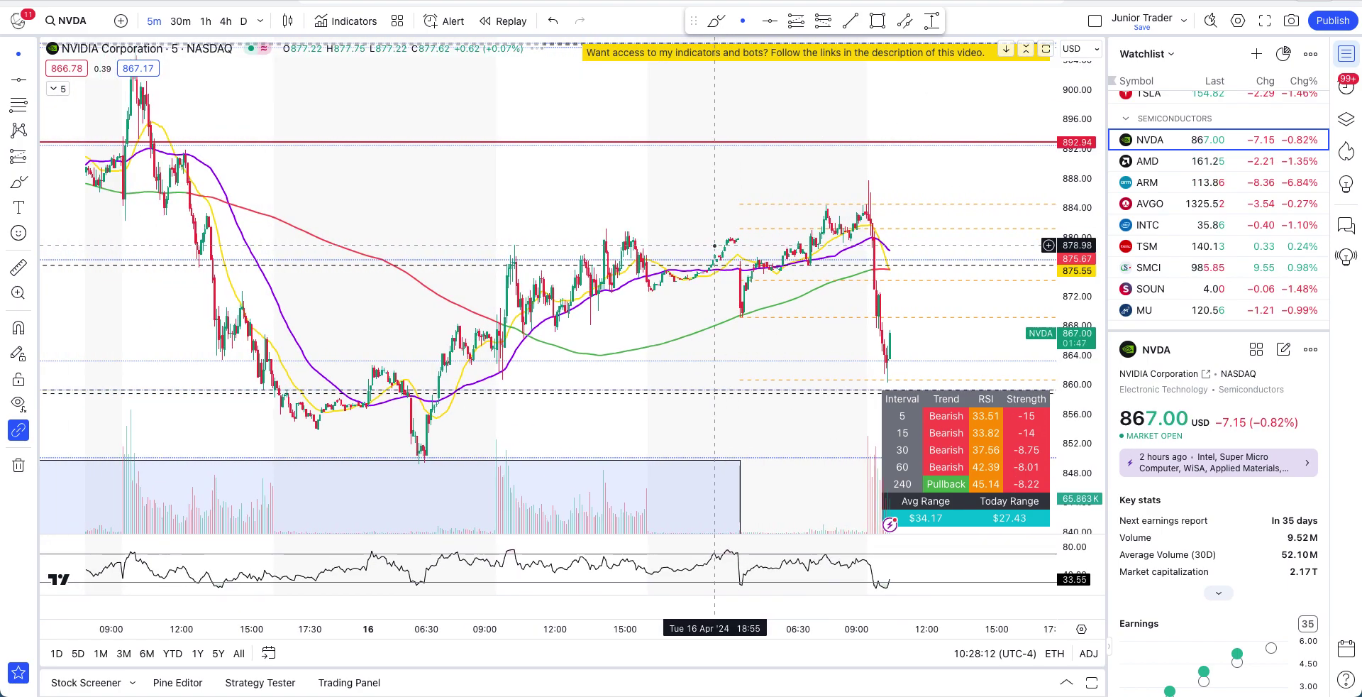
{"action": "scroll", "coordinate": [715, 246], "scroll_direction": "down", "scroll_amount": 1}
{"action": "scroll", "coordinate": [715, 247], "scroll_direction": "up", "scroll_amount": 6}
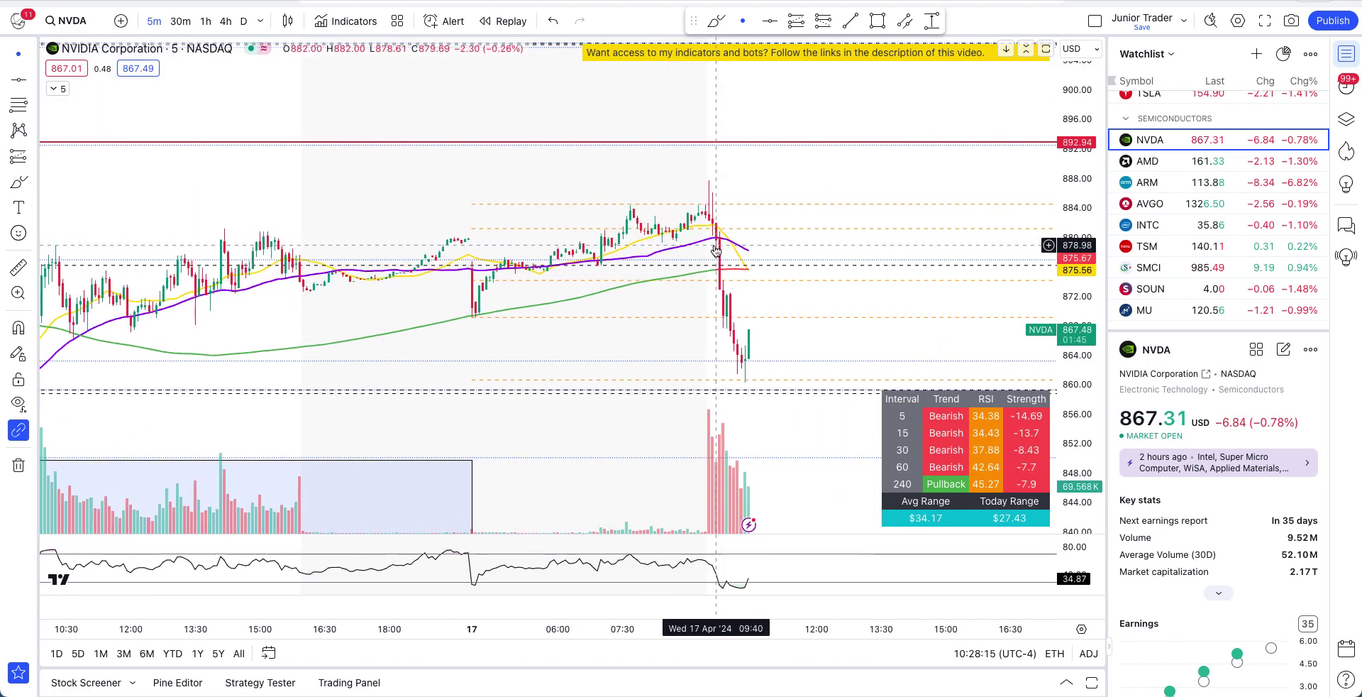
{"action": "scroll", "coordinate": [717, 250], "scroll_direction": "right", "scroll_amount": 2}
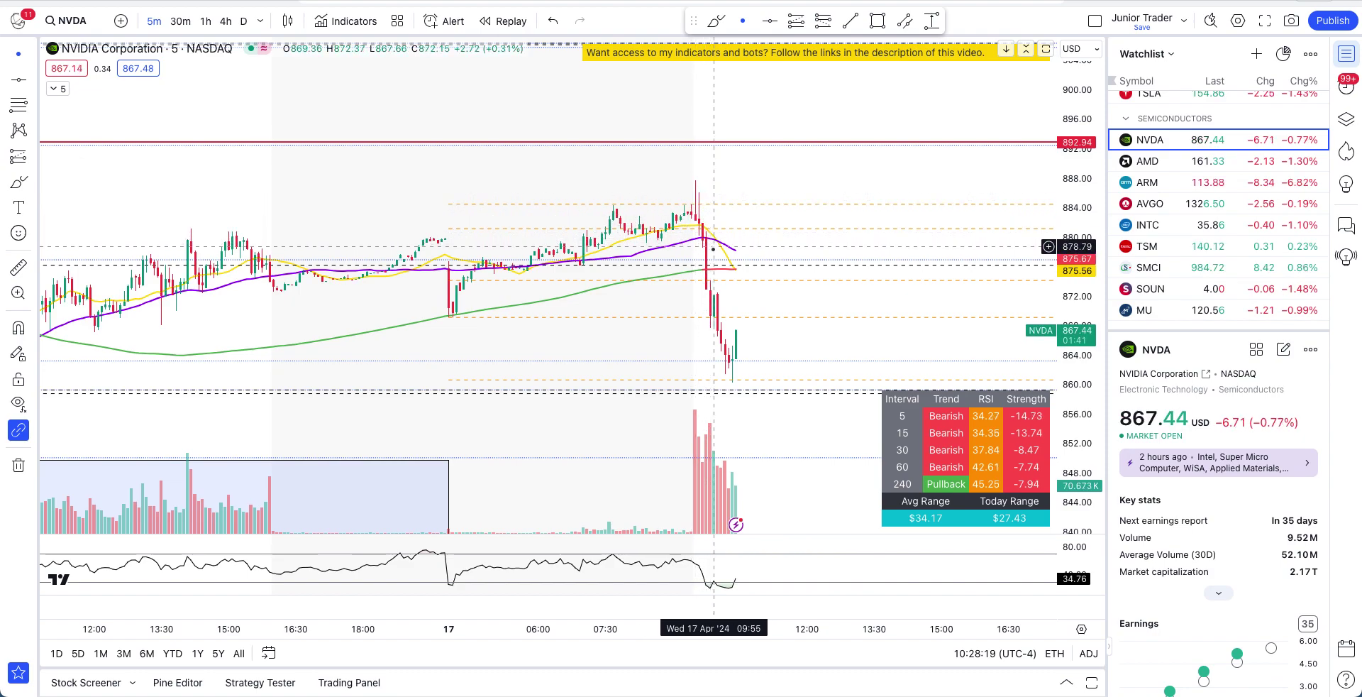
{"action": "scroll", "coordinate": [731, 391], "scroll_direction": "down", "scroll_amount": 3}
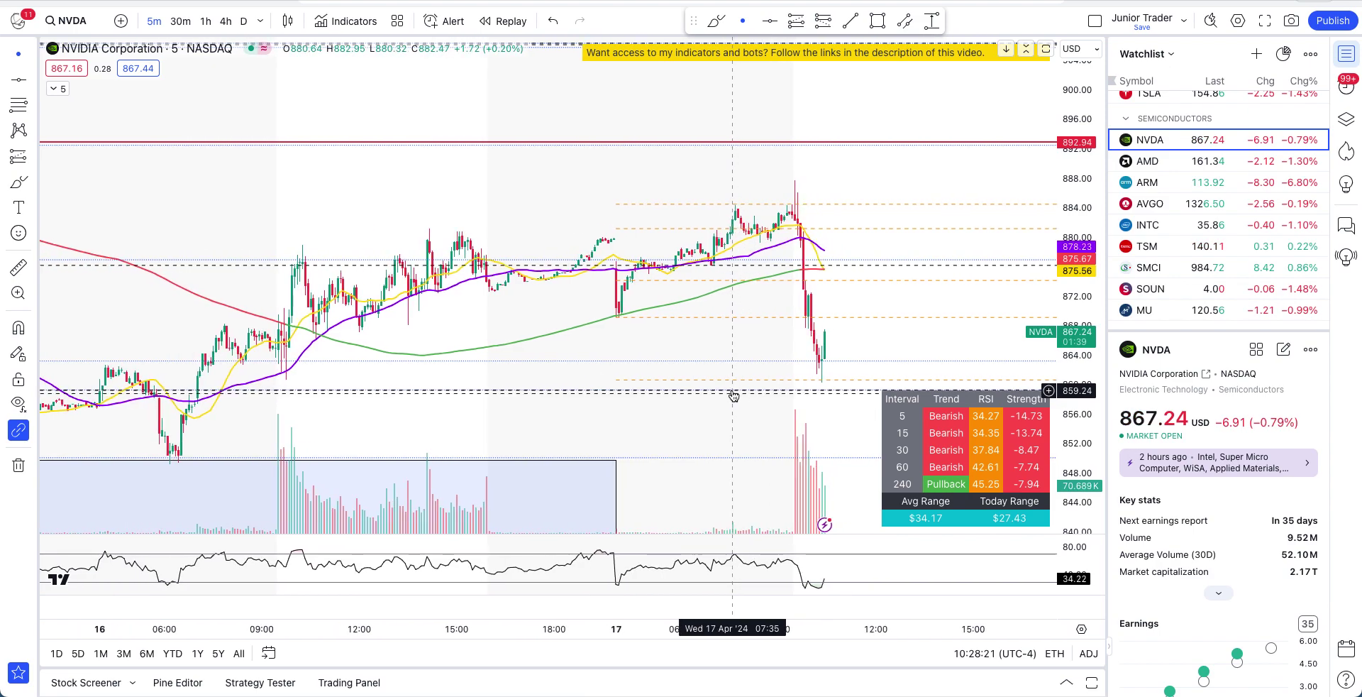
{"action": "scroll", "coordinate": [733, 394], "scroll_direction": "down", "scroll_amount": 2}
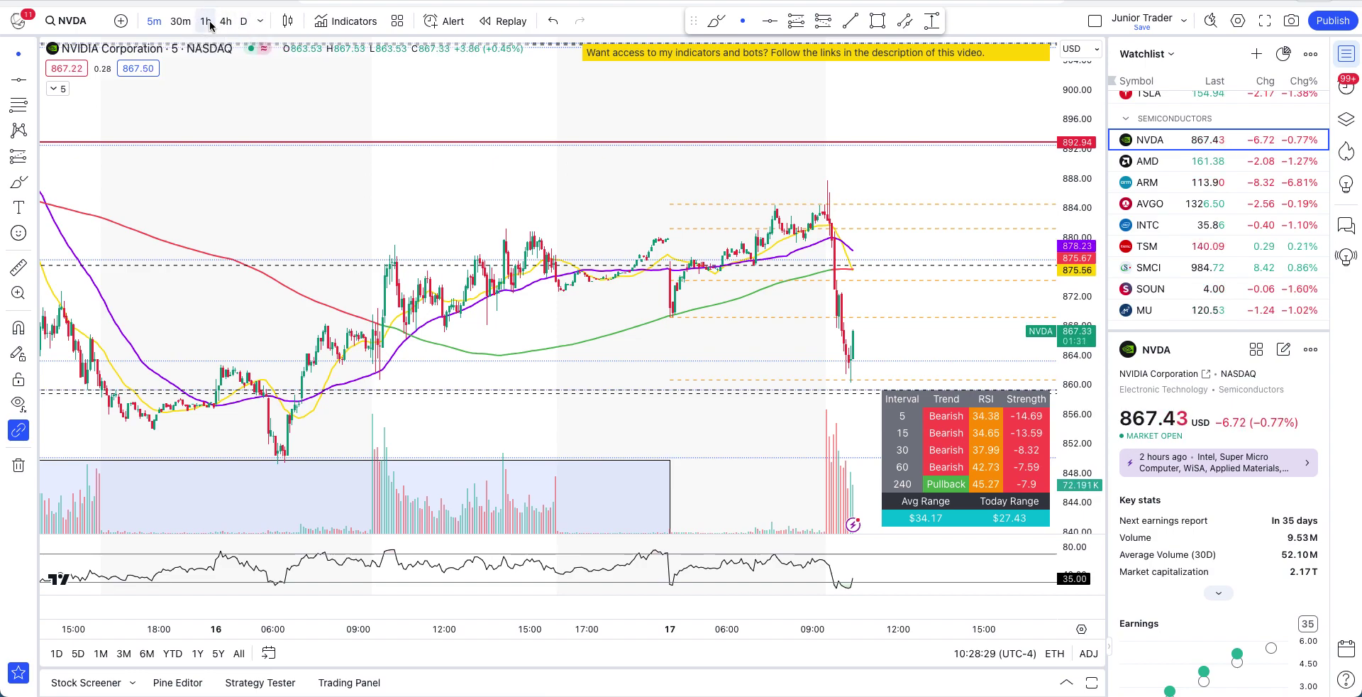
Return the chart to the 1-hour interval and examine the dashed levels and shaded demand zone below the current price
{"action": "left_click", "coordinate": [206, 21]}
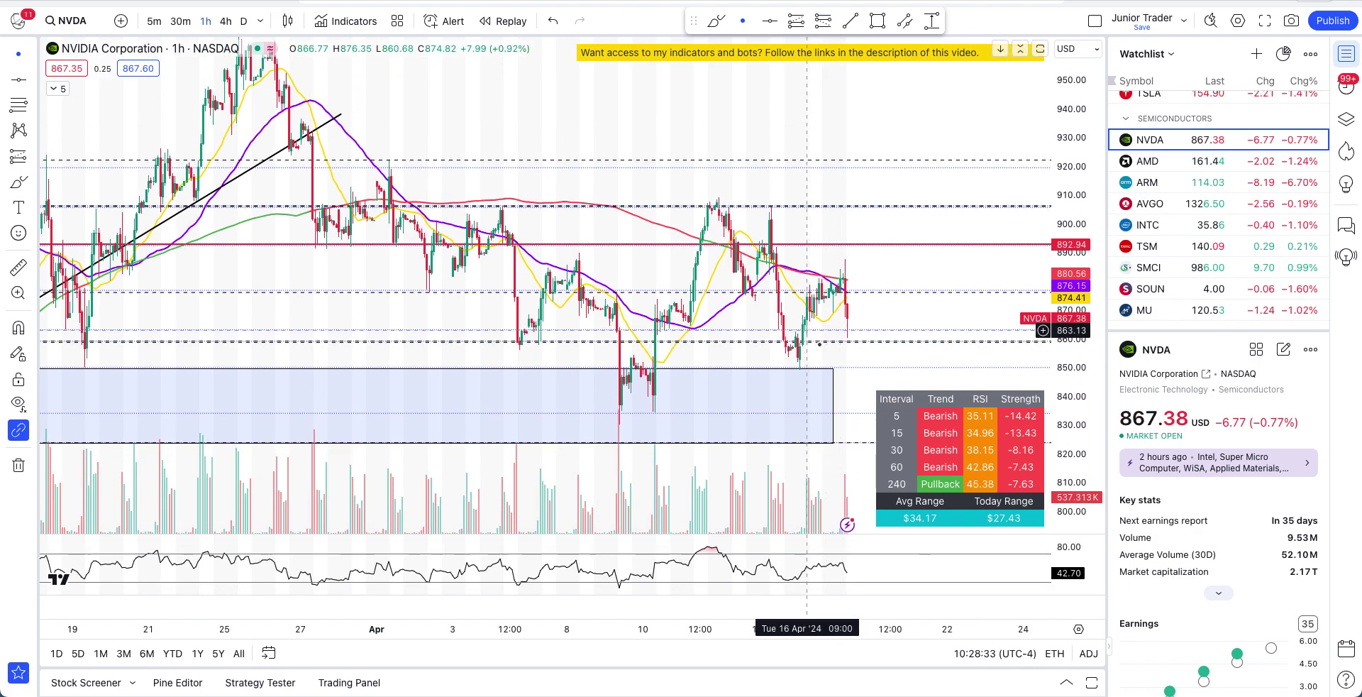
{"action": "scroll", "coordinate": [819, 344], "scroll_direction": "up", "scroll_amount": 5}
{"action": "left_click_drag", "start_coordinate": [1071, 398], "coordinate": [1070, 172]}
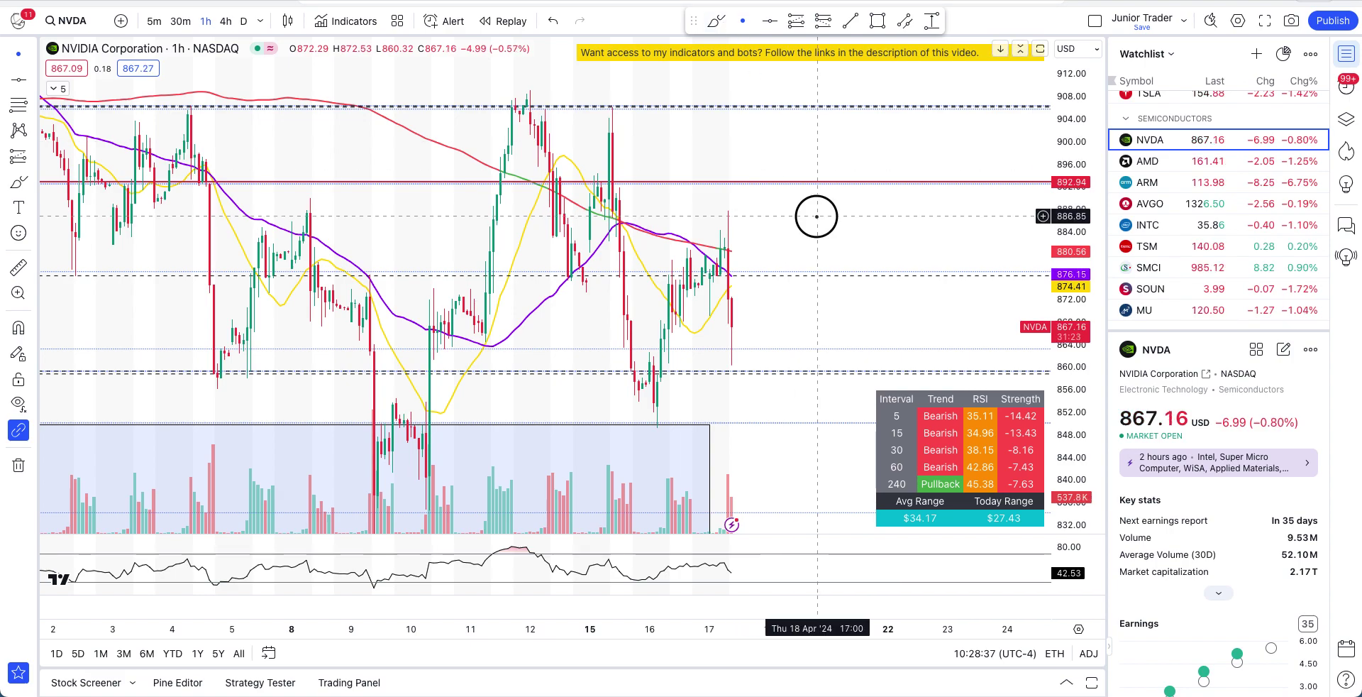
{"action": "left_click_drag", "start_coordinate": [815, 213], "coordinate": [839, 109]}
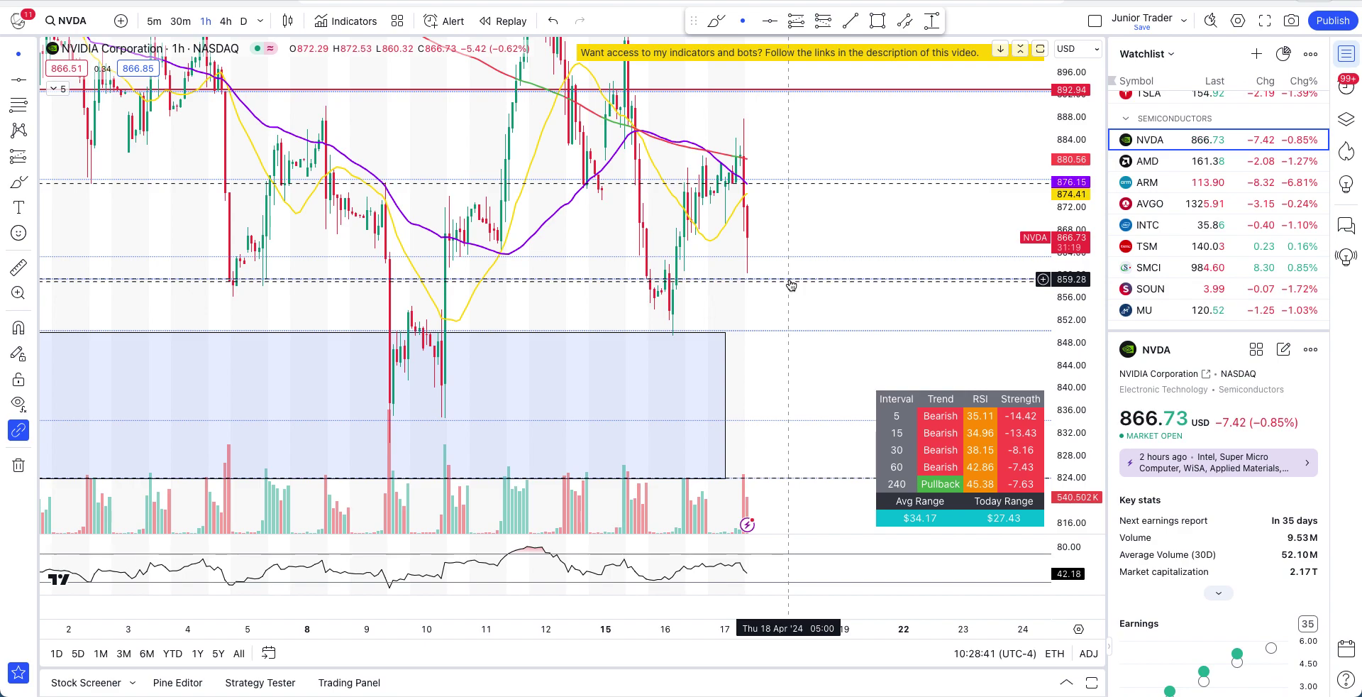
{"action": "left_click_drag", "start_coordinate": [797, 228], "coordinate": [821, 256]}
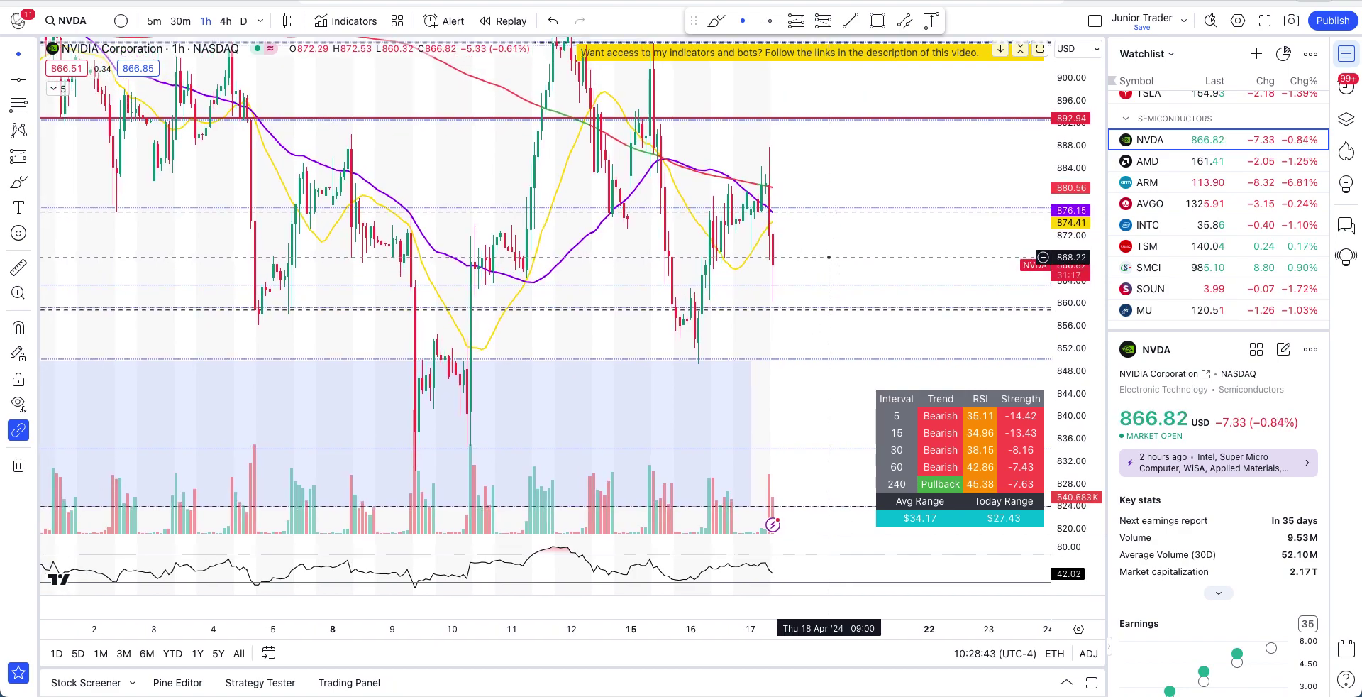
Delete the red horizontal line at 892.94 from the 1-hour chart
{"action": "scroll", "coordinate": [821, 256], "scroll_direction": "up", "scroll_amount": 3}
{"action": "left_click", "coordinate": [809, 118]}
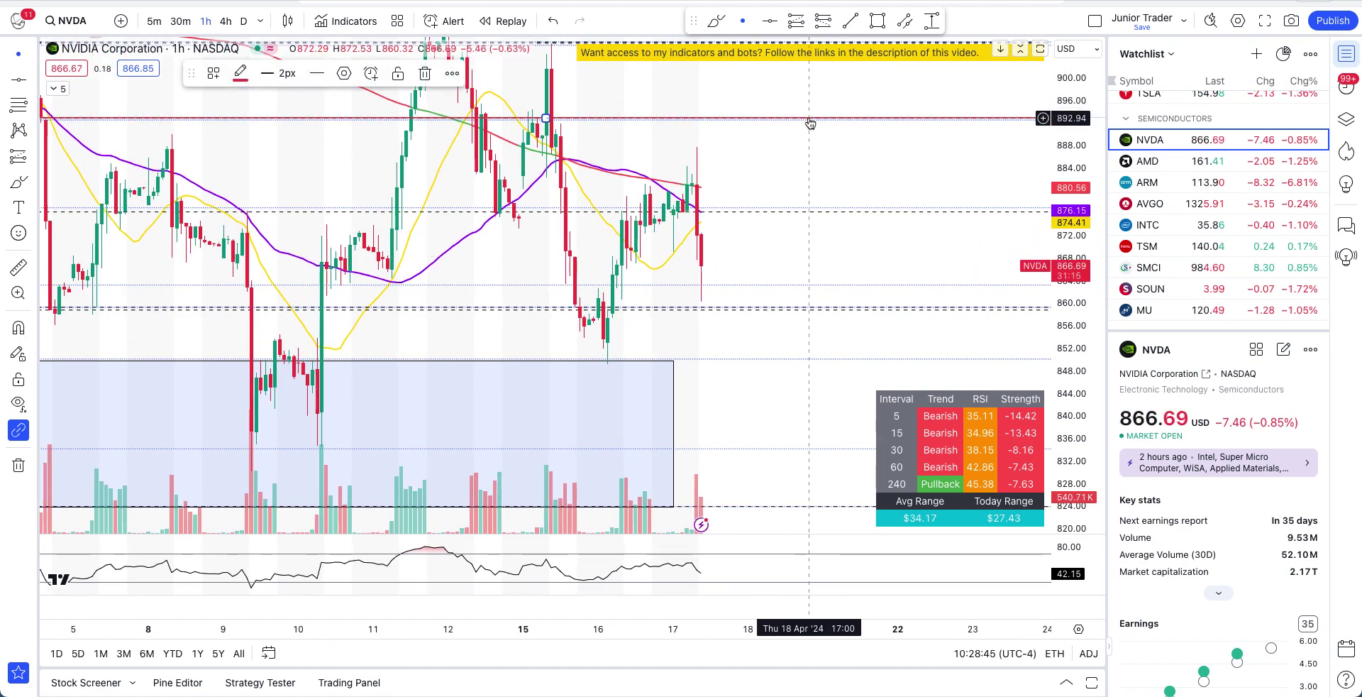
{"action": "key", "text": "Delete"}
{"action": "scroll", "coordinate": [812, 225], "scroll_direction": "down", "scroll_amount": 2}
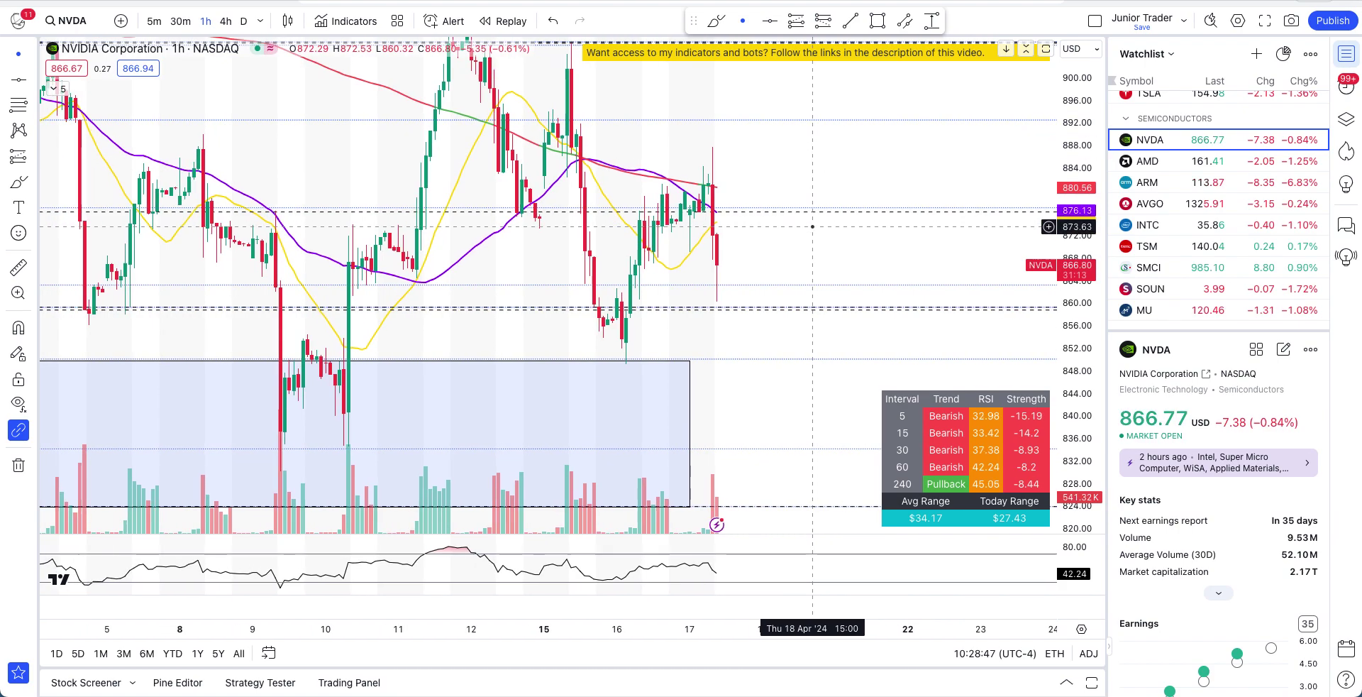
{"action": "left_click_drag", "start_coordinate": [1069, 173], "coordinate": [1070, 213]}
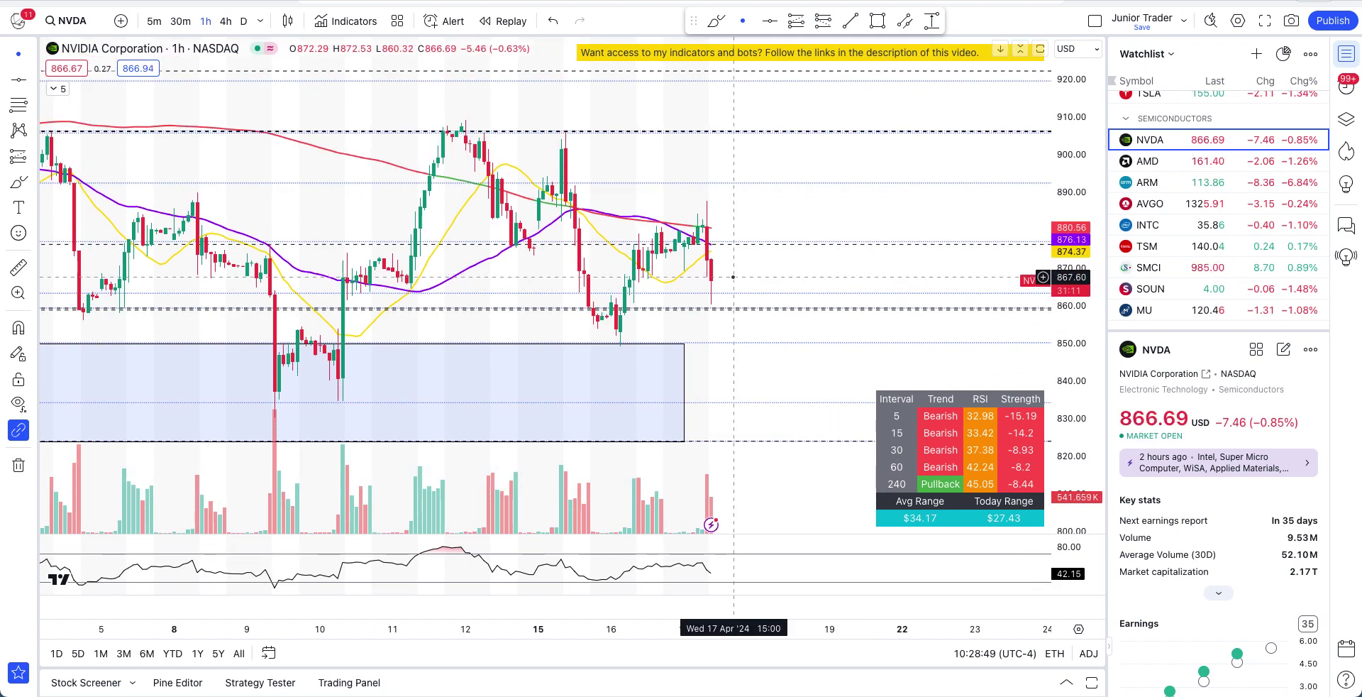
Switch the chart to the daily interval and examine the candles around the shaded zone on a wider price scale
{"action": "left_click", "coordinate": [244, 22]}
{"action": "left_click_drag", "start_coordinate": [1090, 77], "coordinate": [1077, 501]}
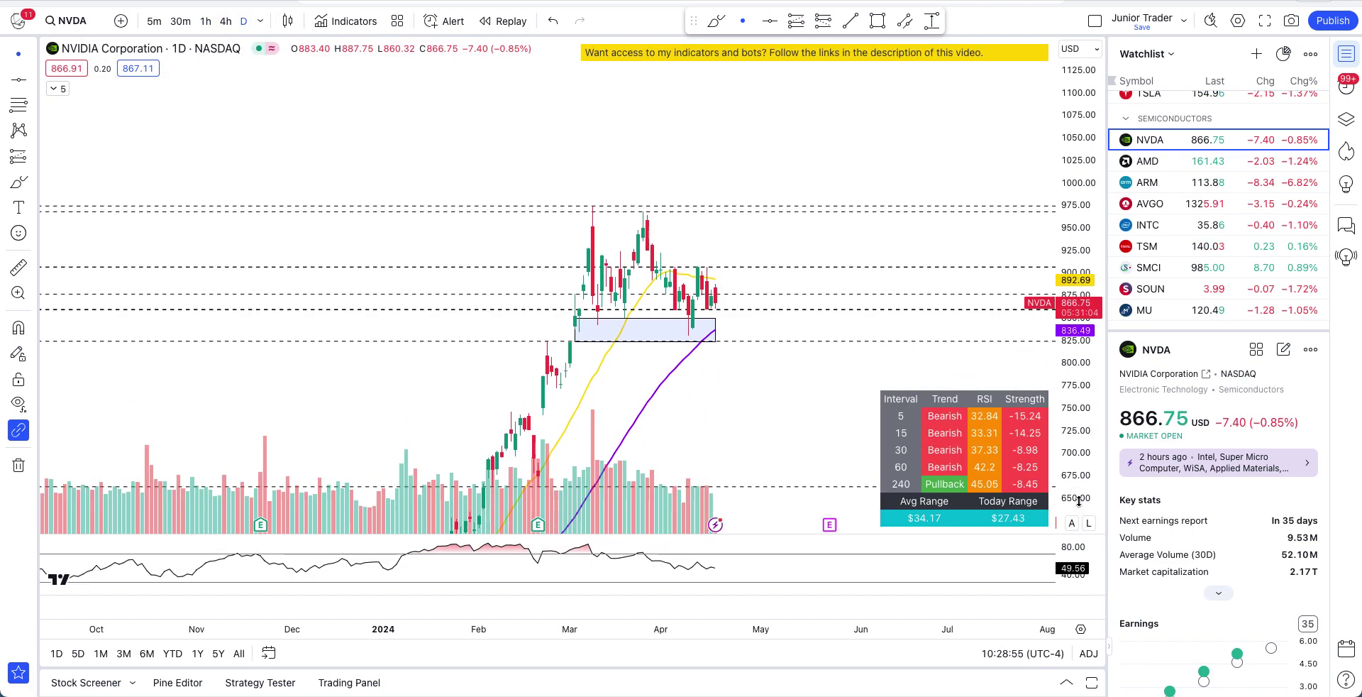
{"action": "left_click_drag", "start_coordinate": [711, 242], "coordinate": [854, 190]}
{"action": "scroll", "coordinate": [854, 190], "scroll_direction": "up", "scroll_amount": 4}
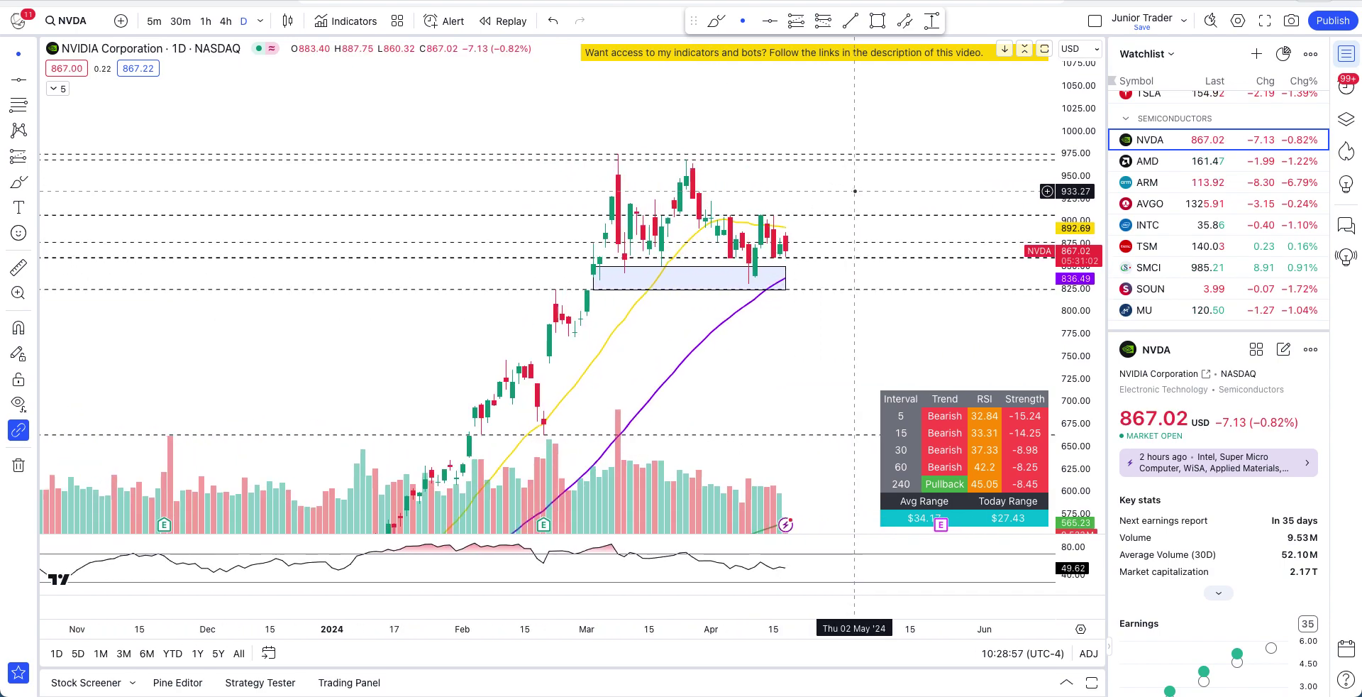
Try to mark the latest daily candle just below the yellow moving average with the brush
{"action": "left_click", "coordinate": [716, 21]}
{"action": "mouse_move", "coordinate": [781, 216]}
{"action": "left_mouse_down"}
{"action": "mouse_move", "coordinate": [769, 228]}
{"action": "mouse_move", "coordinate": [836, 262]}
{"action": "mouse_move", "coordinate": [786, 226]}
{"action": "left_mouse_up"}
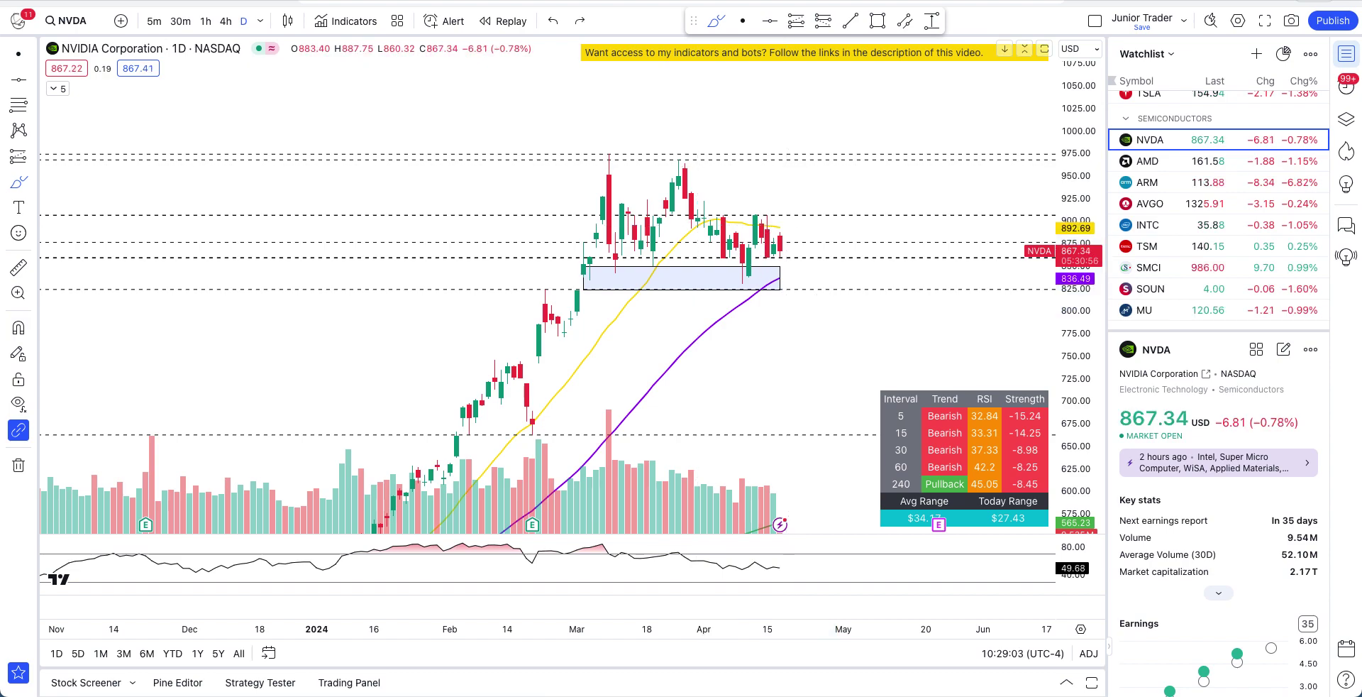
Return the chart to the 1-hour interval and try to sketch a falling path across the shaded zone's price range with the brush
{"action": "left_click", "coordinate": [205, 21]}
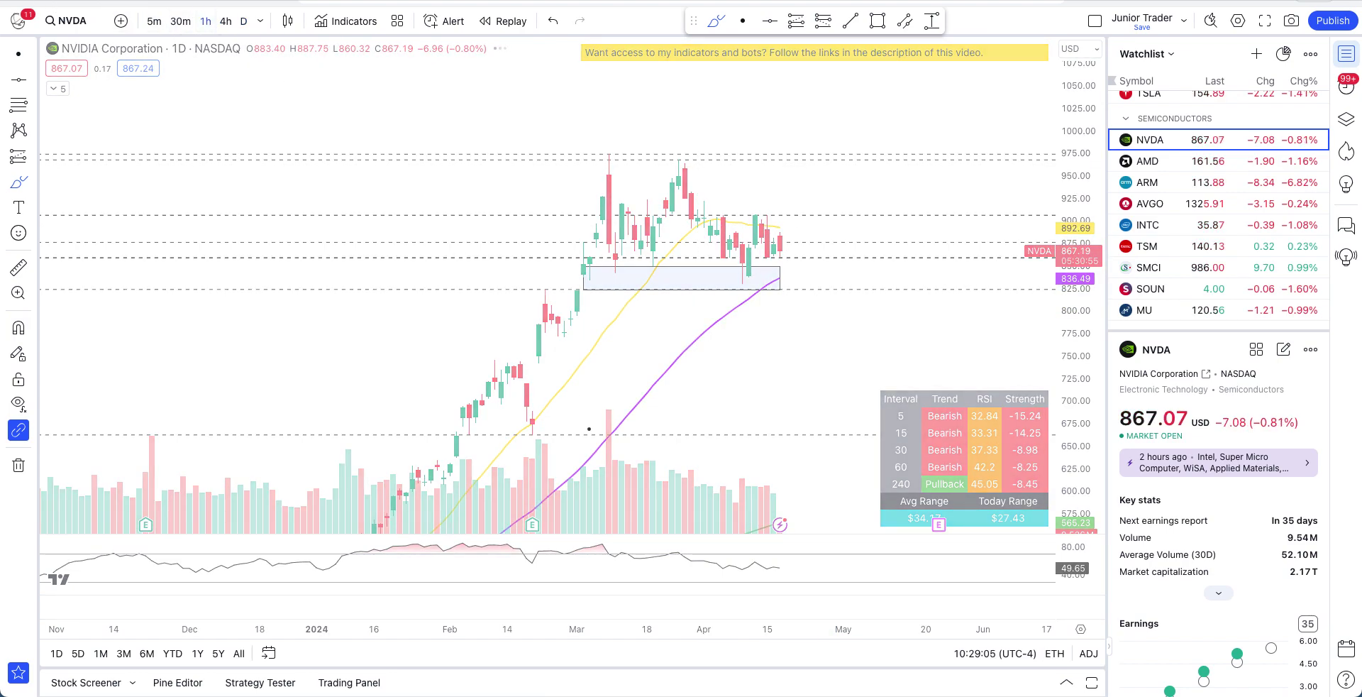
{"action": "left_click_drag", "start_coordinate": [1070, 465], "coordinate": [1072, 178]}
{"action": "left_click_drag", "start_coordinate": [833, 165], "coordinate": [852, 256]}
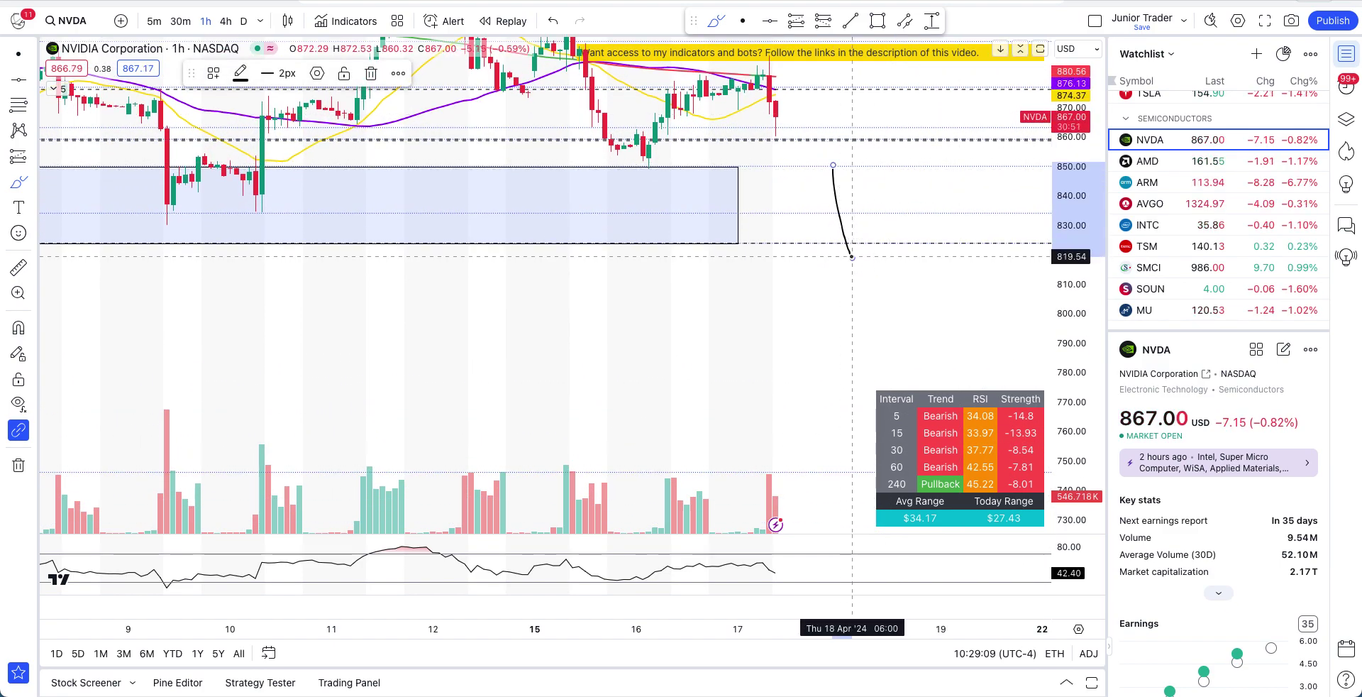
{"action": "key", "text": "ctrl+z"}
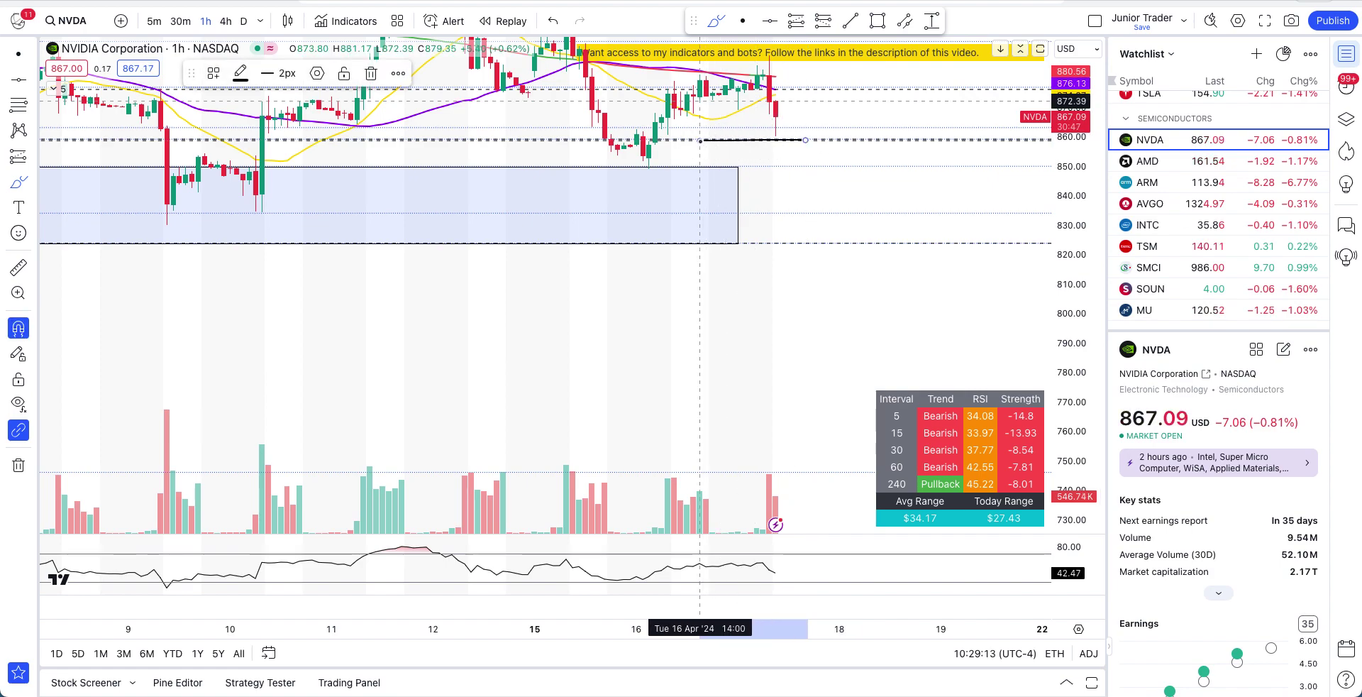
Examine the 1-hour candles between the dashed levels and the shaded zone over a wider date range
{"action": "left_click", "coordinate": [742, 21]}
{"action": "left_click_drag", "start_coordinate": [851, 109], "coordinate": [845, 252]}
{"action": "left_click_drag", "start_coordinate": [1089, 365], "coordinate": [1076, 238]}
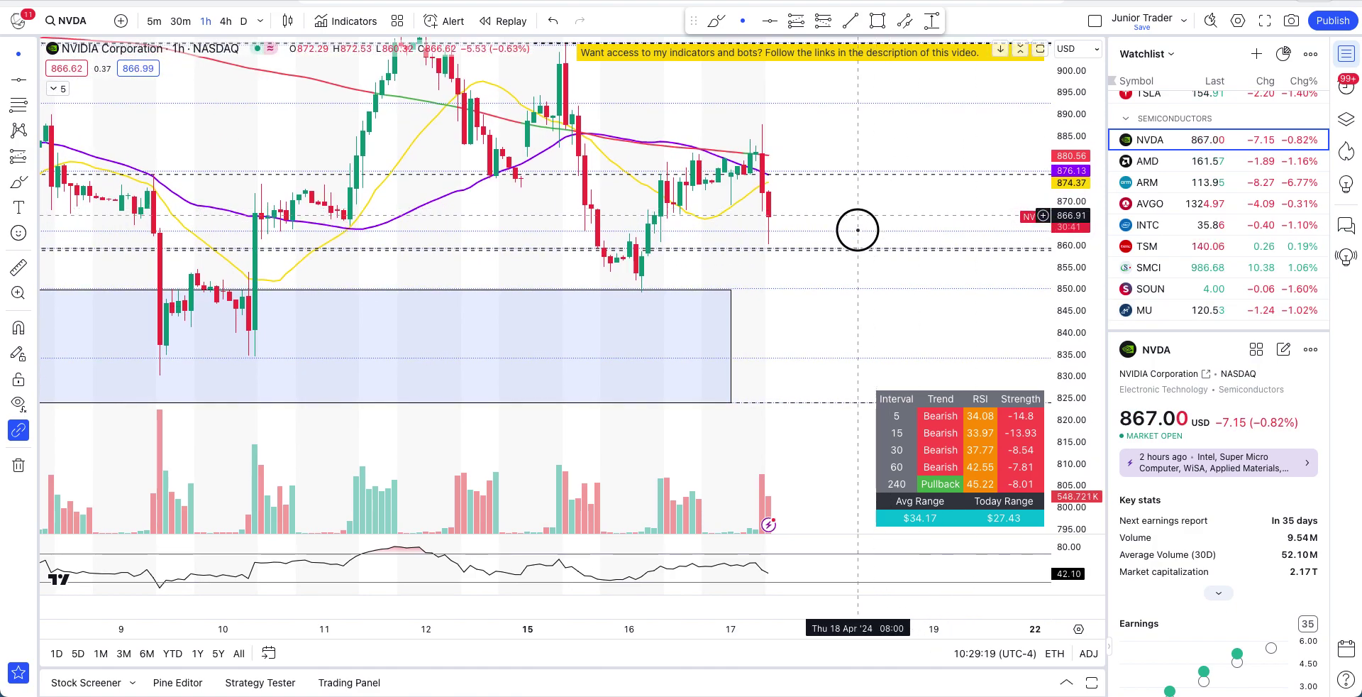
{"action": "left_click_drag", "start_coordinate": [857, 230], "coordinate": [839, 318]}
{"action": "scroll", "coordinate": [841, 316], "scroll_direction": "down", "scroll_amount": 5}
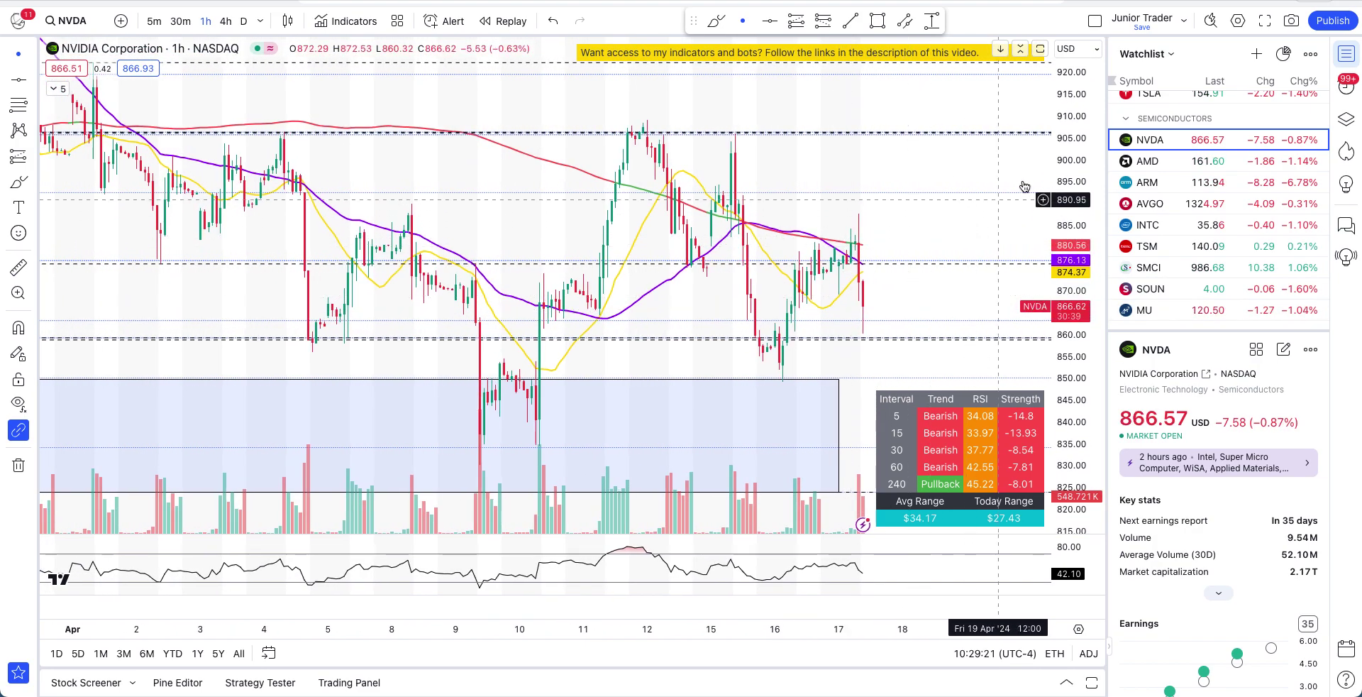
{"action": "left_click_drag", "start_coordinate": [1064, 200], "coordinate": [1066, 218]}
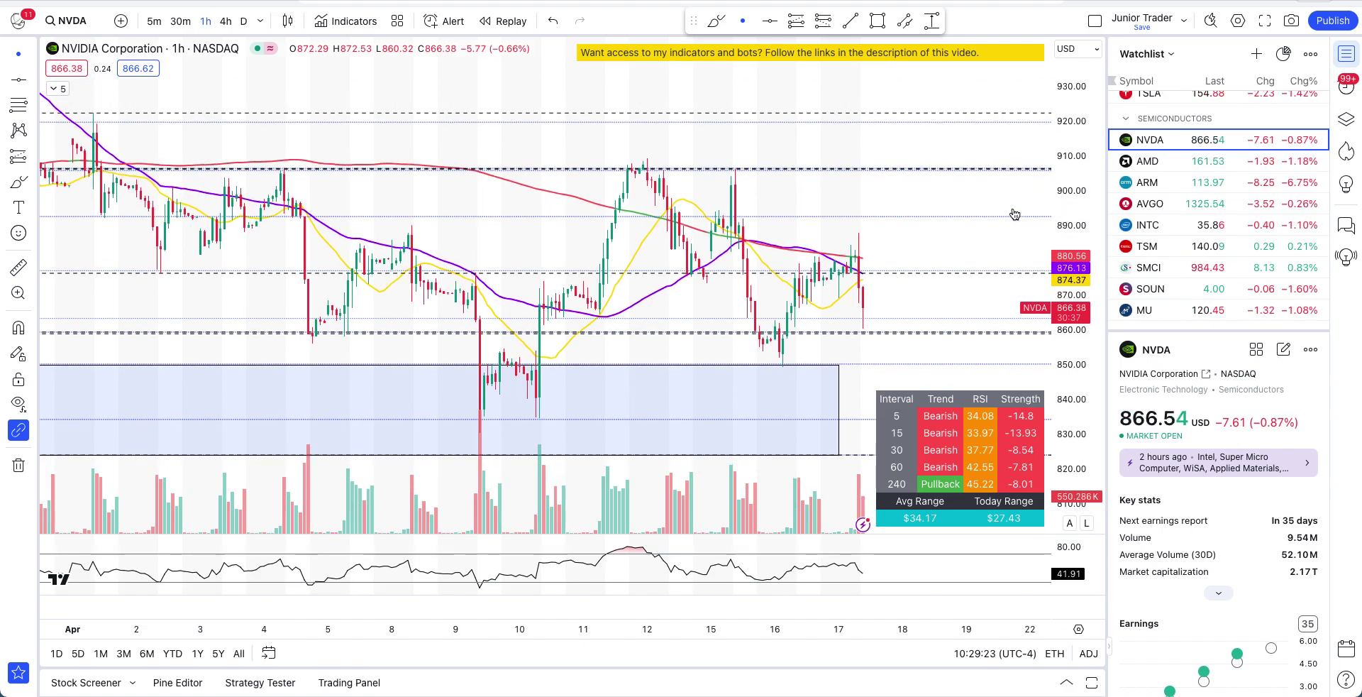
{"action": "scroll", "coordinate": [928, 256], "scroll_direction": "down", "scroll_amount": 3}
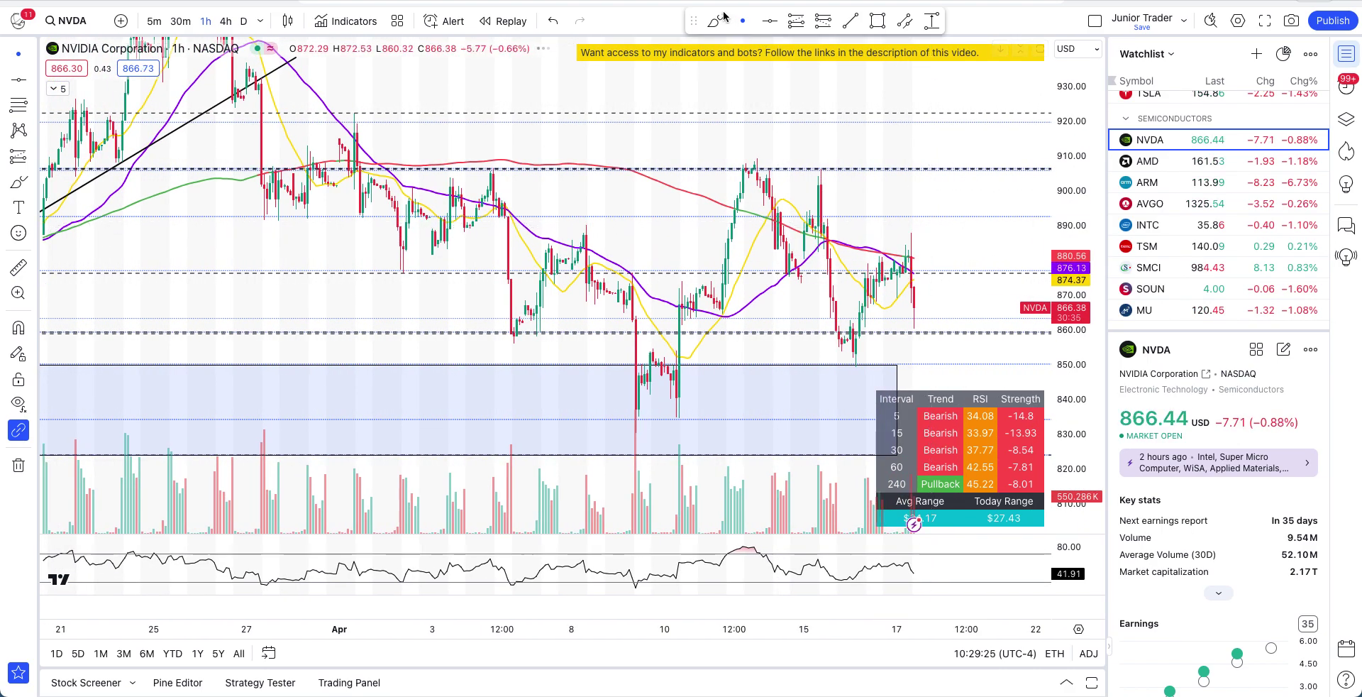
Try to mark the last three descending peaks on the 1-hour chart with brush arcs
{"action": "left_click", "coordinate": [715, 17]}
{"action": "mouse_move", "coordinate": [722, 162]}
{"action": "left_mouse_down"}
{"action": "mouse_move", "coordinate": [757, 158]}
{"action": "mouse_move", "coordinate": [832, 188]}
{"action": "left_mouse_up"}
{"action": "left_click_drag", "start_coordinate": [888, 242], "coordinate": [935, 250]}
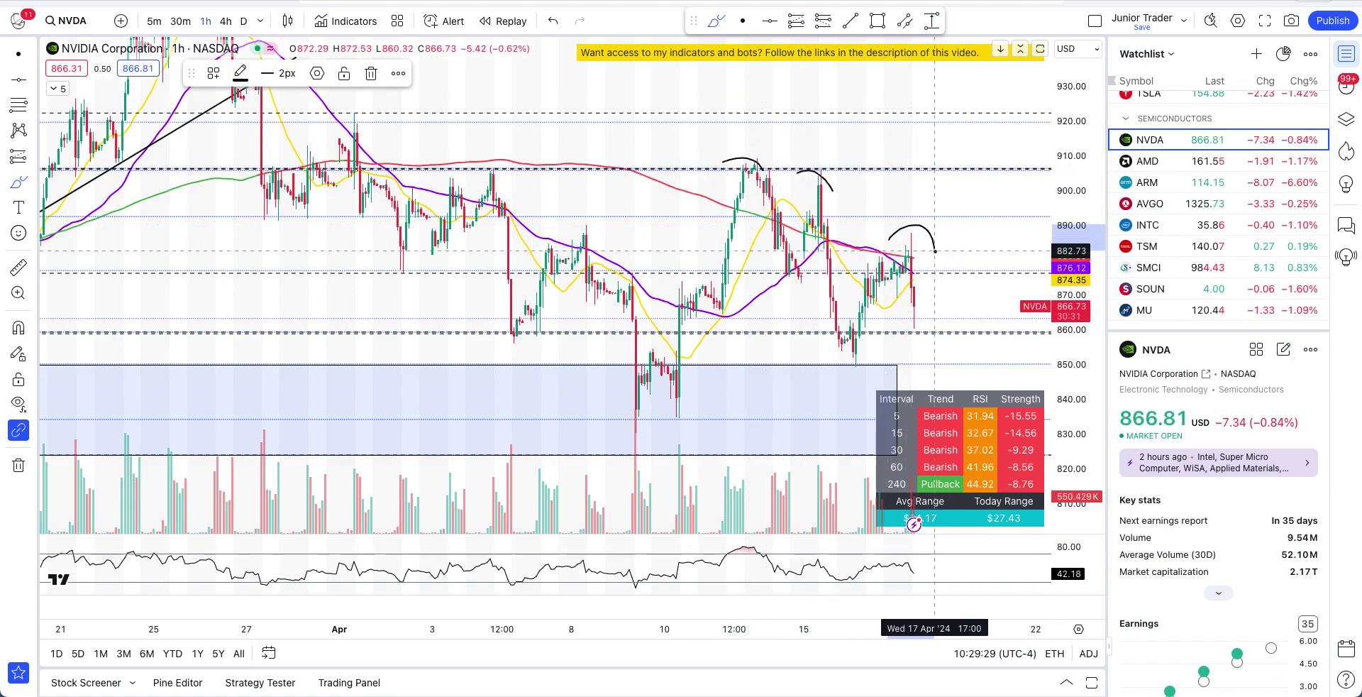
{"action": "key", "text": "ctrl+z"}
{"action": "key", "text": "ctrl+z"}
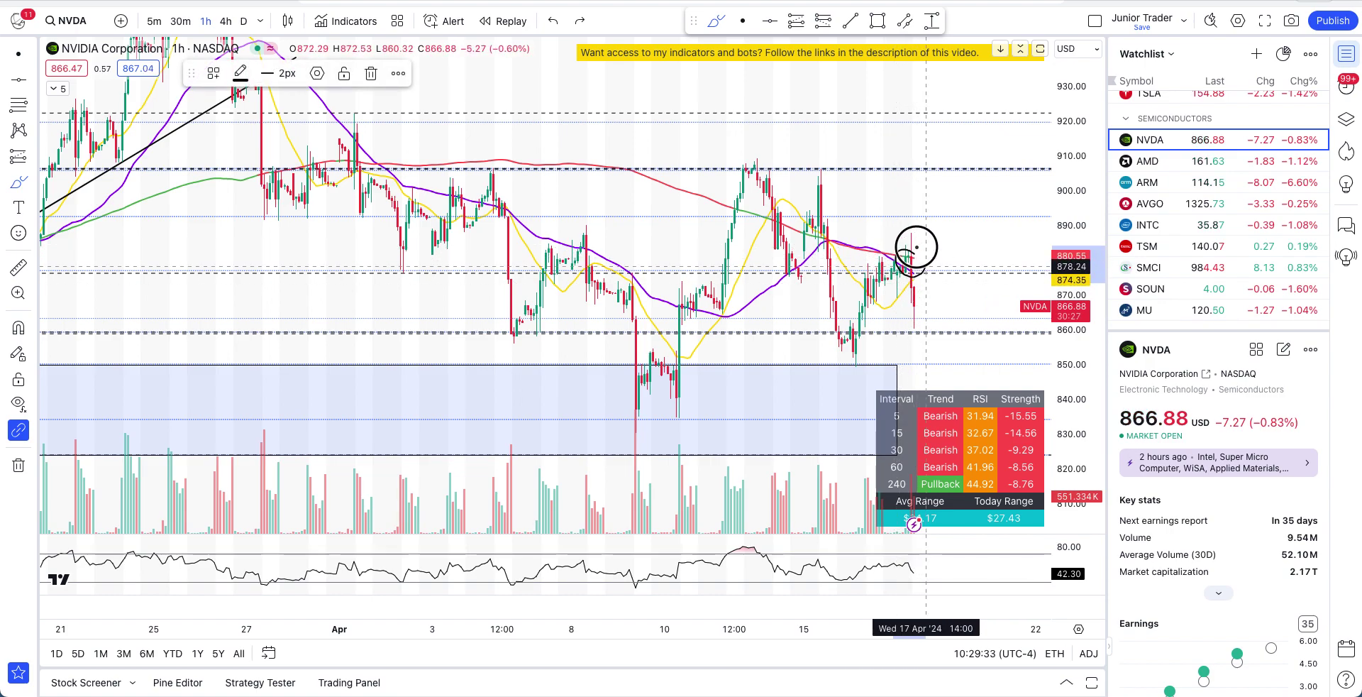
Try to circle the April 17 candles at the red and purple moving averages with the brush
{"action": "left_click_drag", "start_coordinate": [917, 247], "coordinate": [901, 251]}
{"action": "key", "text": "ctrl+z"}
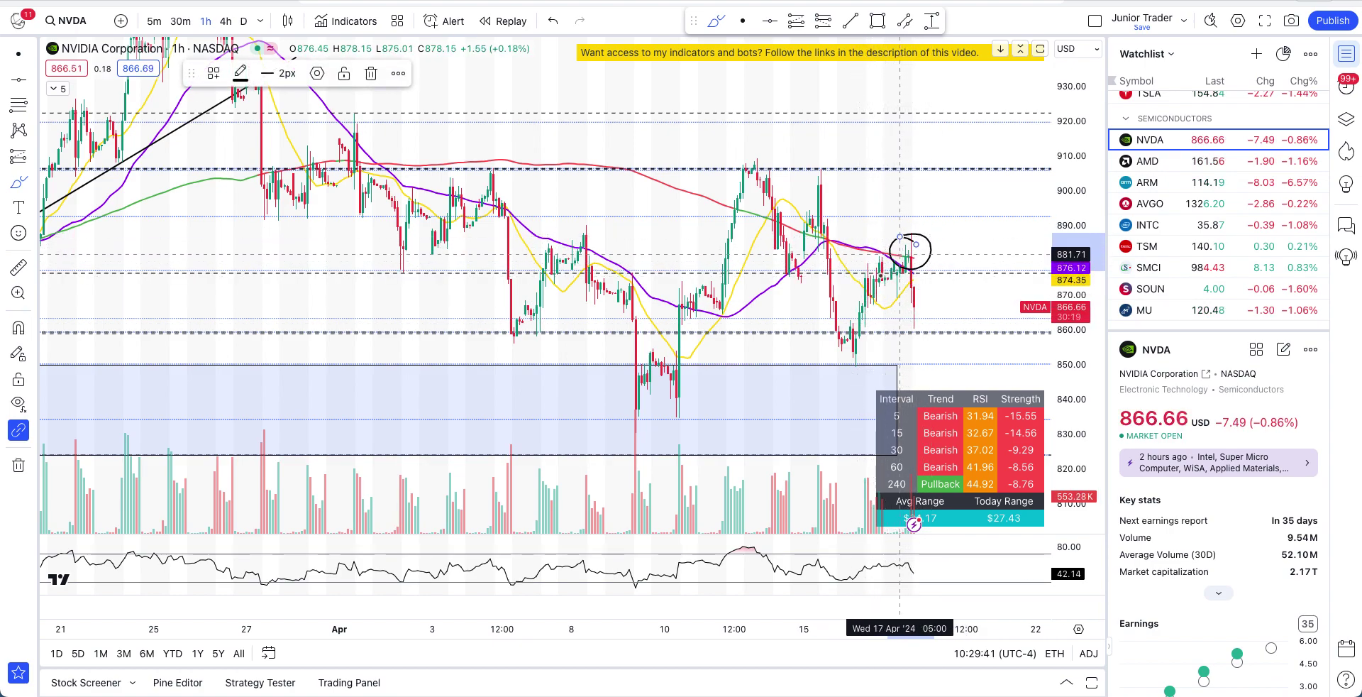
{"action": "key", "text": "ctrl+z"}
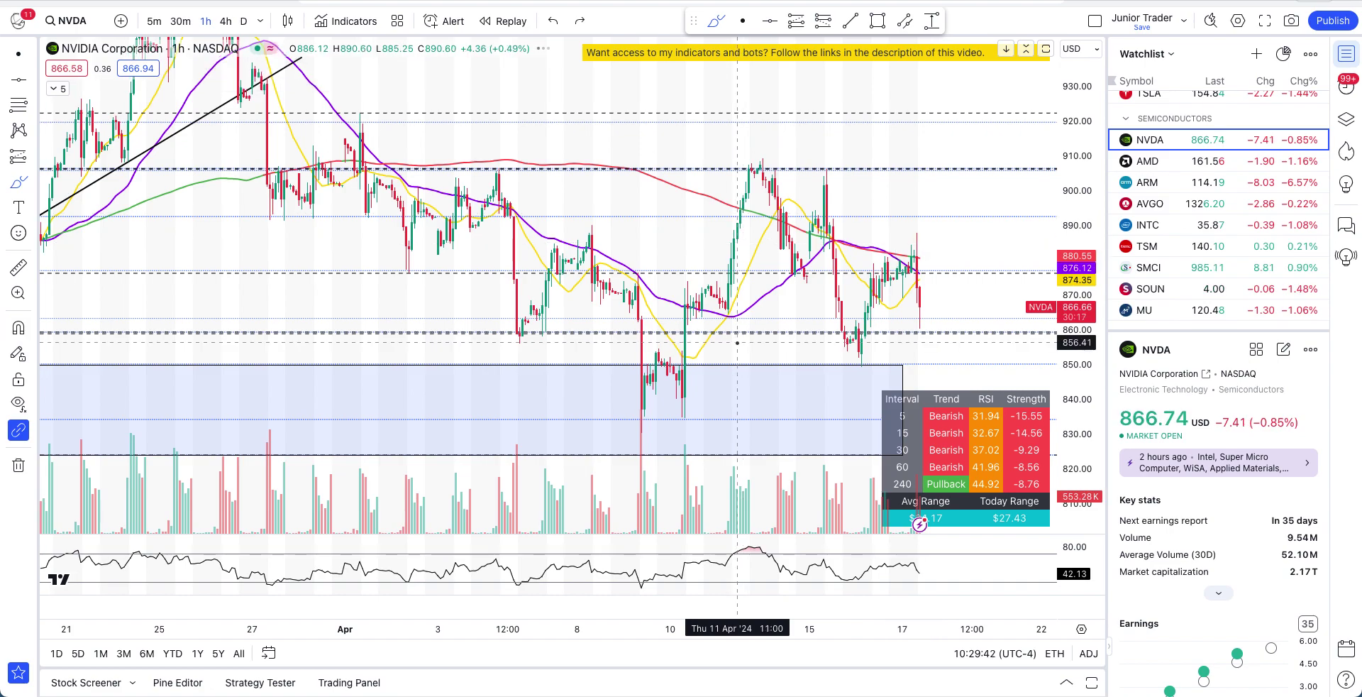
Try to draw brush arcs over the three April peaks on a wider date range and compressed price scale
{"action": "scroll", "coordinate": [737, 343], "scroll_direction": "down", "scroll_amount": 2}
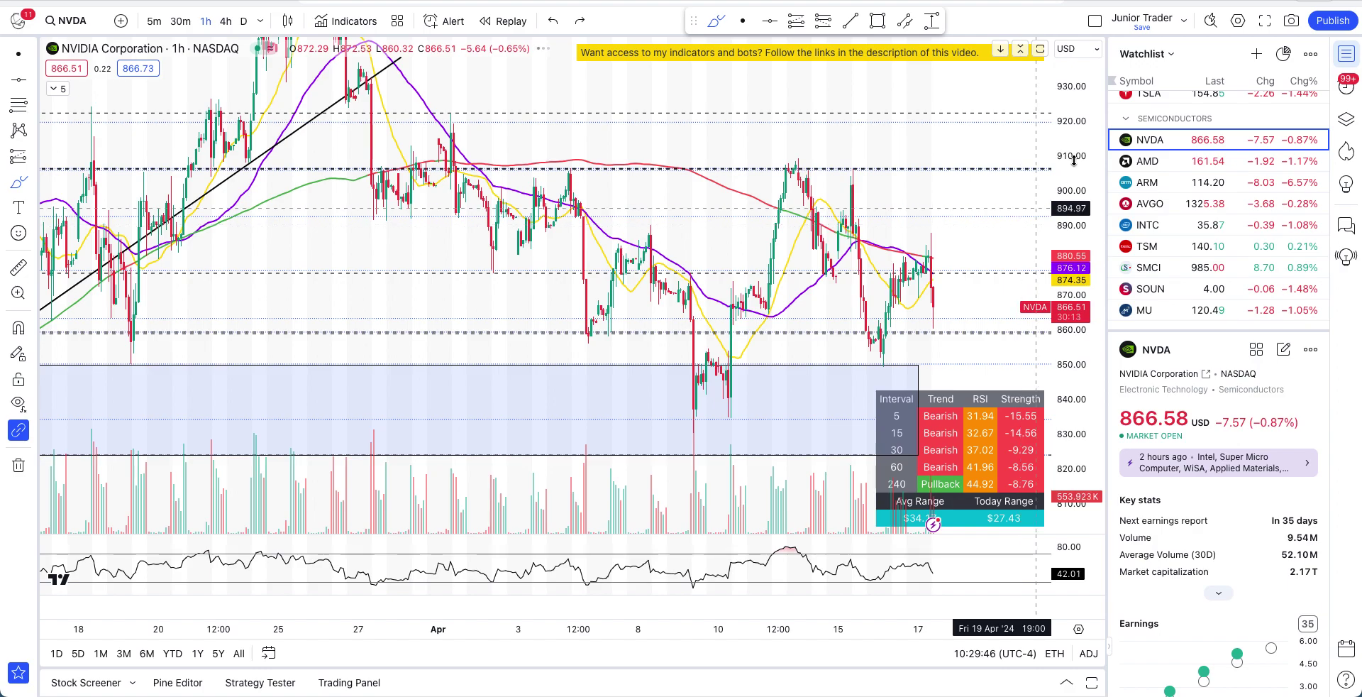
{"action": "left_click_drag", "start_coordinate": [1073, 159], "coordinate": [1074, 231]}
{"action": "mouse_move", "coordinate": [774, 203]}
{"action": "left_mouse_down"}
{"action": "mouse_move", "coordinate": [866, 223]}
{"action": "mouse_move", "coordinate": [950, 266]}
{"action": "left_mouse_up"}
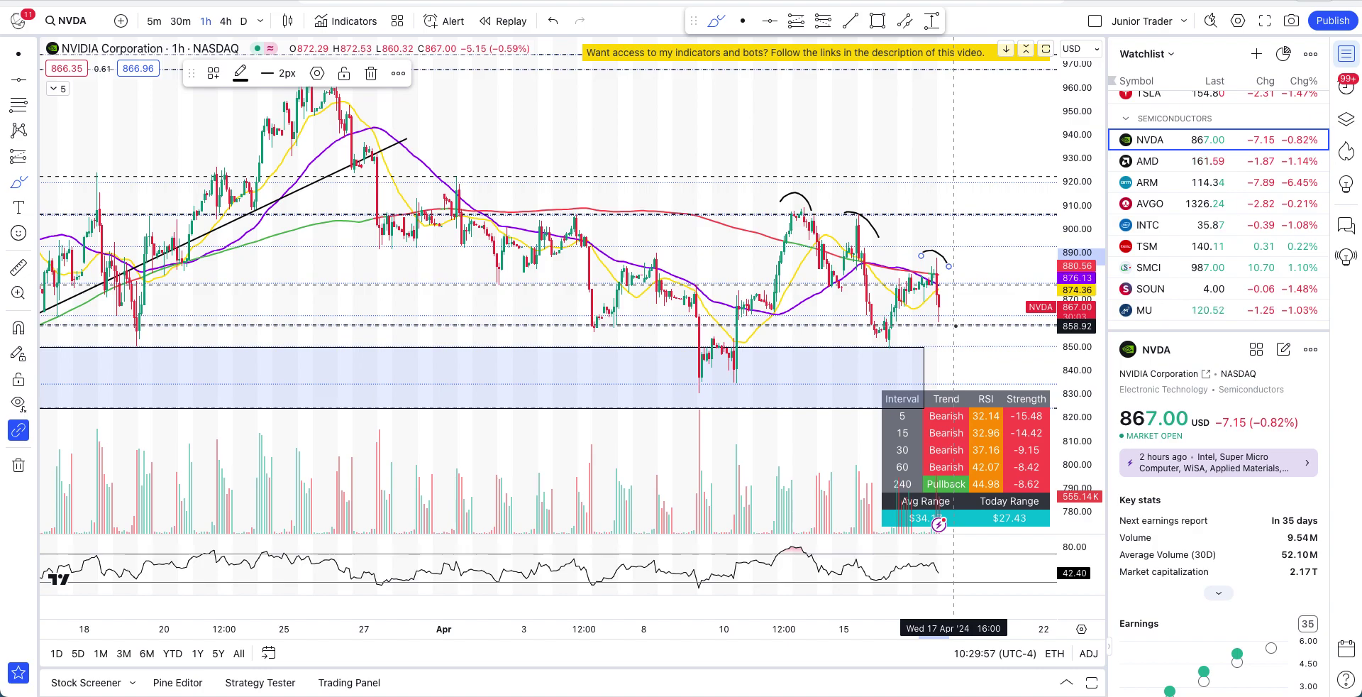
{"action": "key", "text": "ctrl+z"}
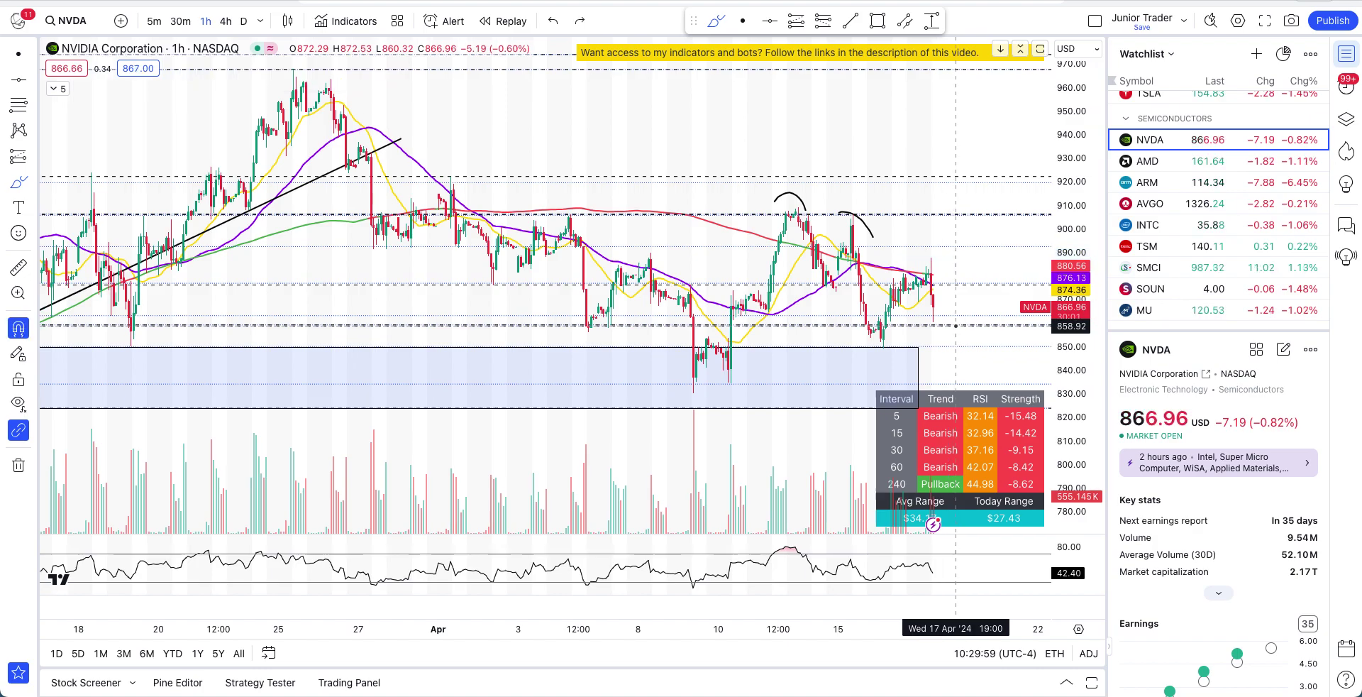
Mark the dashed levels near 859 and 876 with short brush lines just beyond the latest candle
{"action": "scroll", "coordinate": [956, 326], "scroll_direction": "up", "scroll_amount": 3}
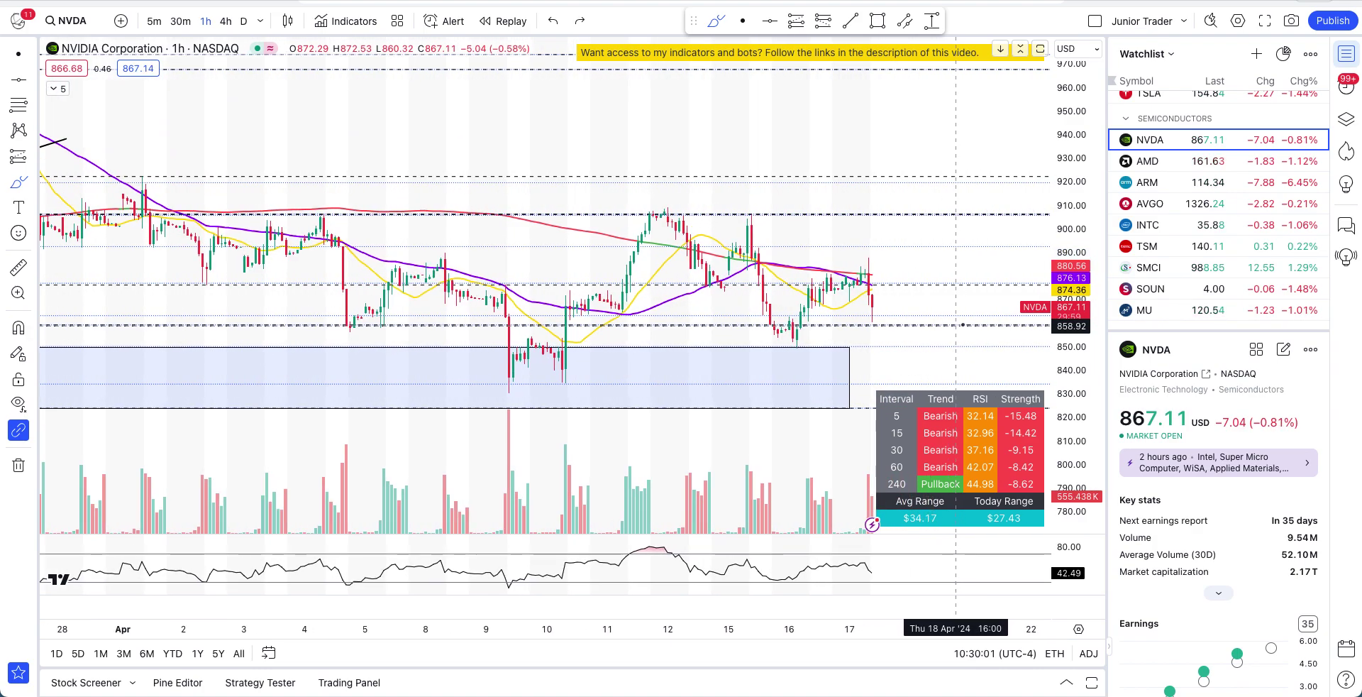
{"action": "left_click_drag", "start_coordinate": [1070, 369], "coordinate": [1070, 239]}
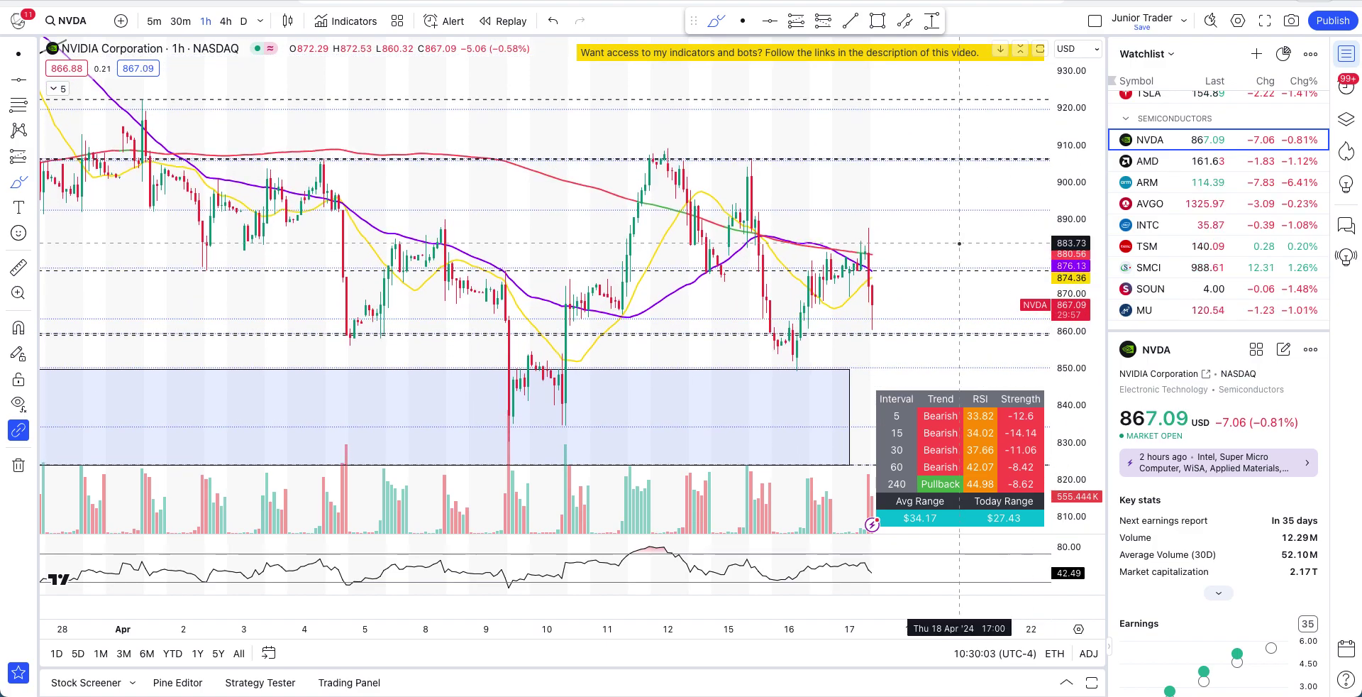
{"action": "scroll", "coordinate": [959, 244], "scroll_direction": "up", "scroll_amount": 2}
{"action": "scroll", "coordinate": [959, 244], "scroll_direction": "up", "scroll_amount": 2}
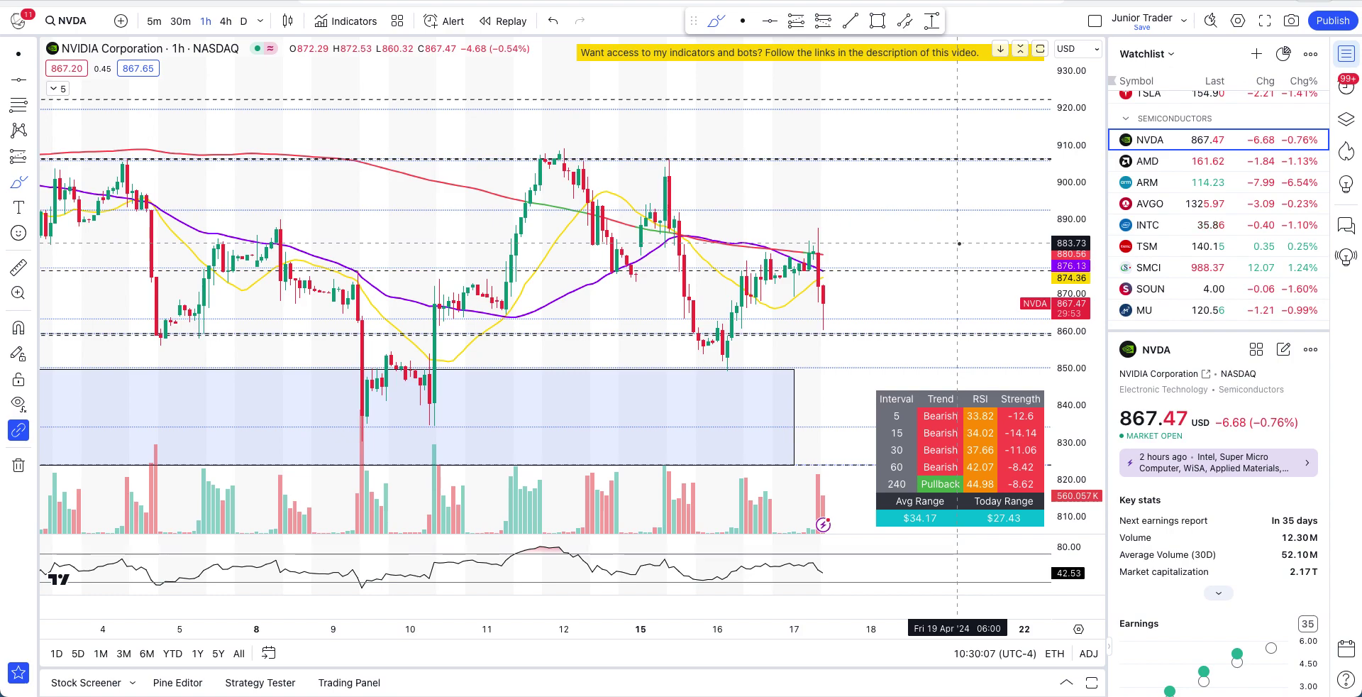
{"action": "left_click", "coordinate": [859, 335]}
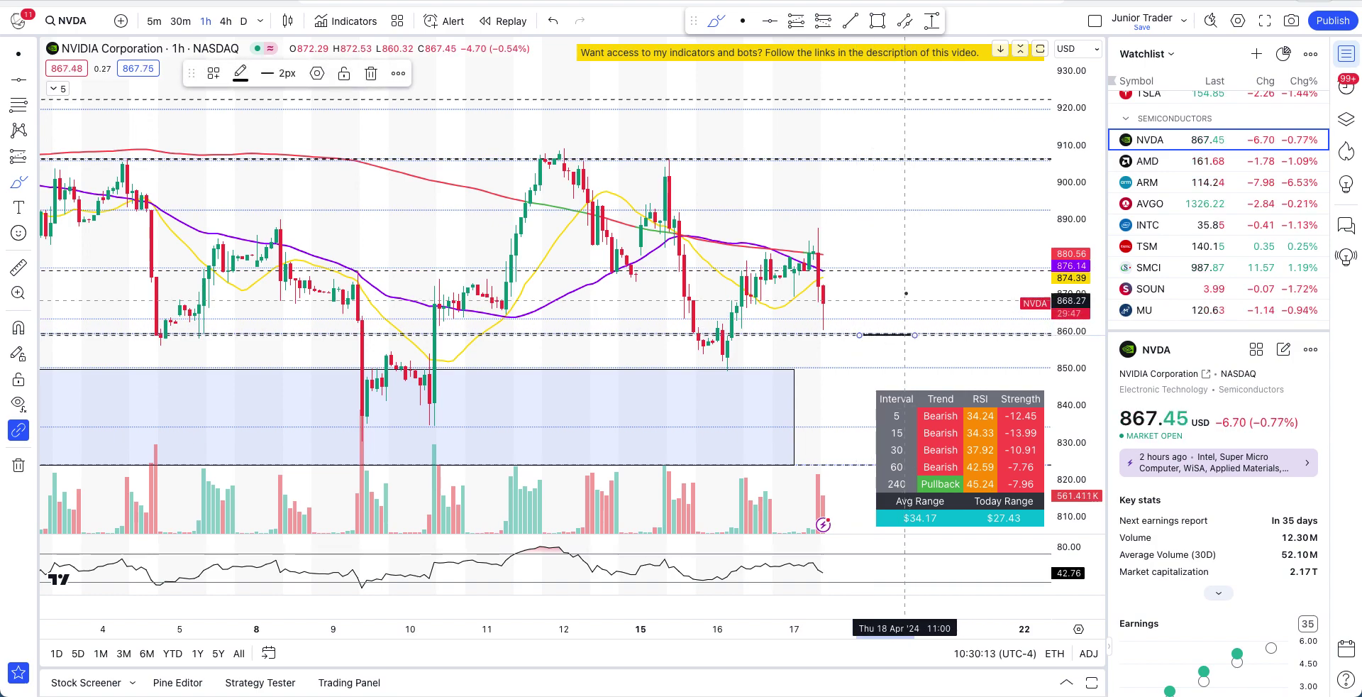
{"action": "left_click", "coordinate": [889, 270]}
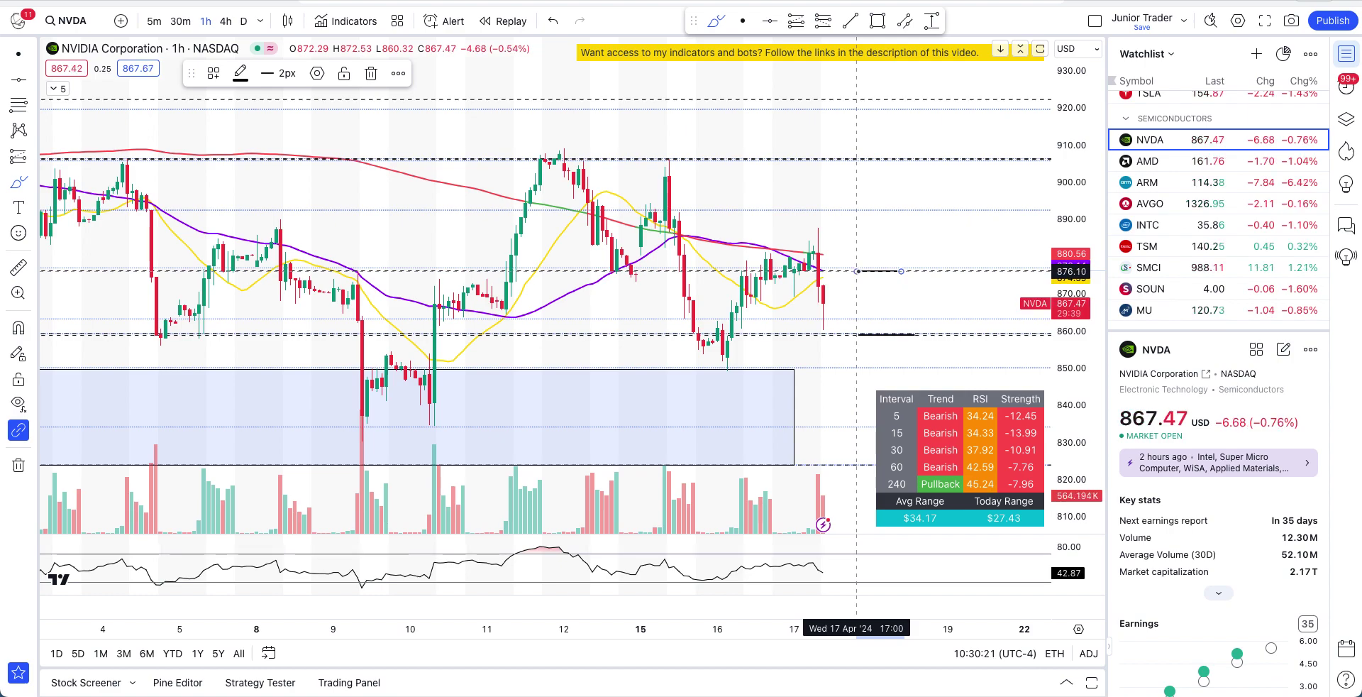
Try to circle the latest peak and sketch a rise to the dashed level near 906, and clear all brush marks
{"action": "mouse_move", "coordinate": [828, 246]}
{"action": "left_mouse_down"}
{"action": "mouse_move", "coordinate": [808, 251]}
{"action": "mouse_move", "coordinate": [836, 232]}
{"action": "mouse_move", "coordinate": [809, 241]}
{"action": "mouse_move", "coordinate": [858, 244]}
{"action": "mouse_move", "coordinate": [900, 160]}
{"action": "left_mouse_up"}
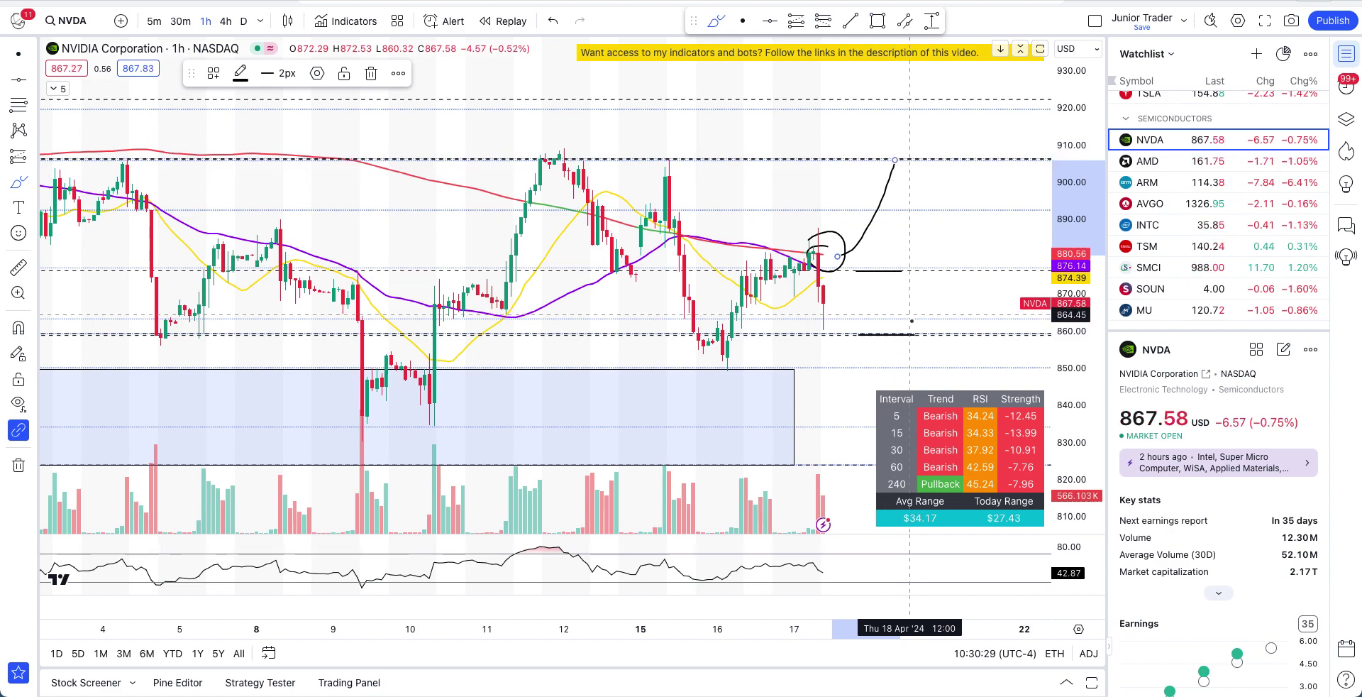
{"action": "left_click_drag", "start_coordinate": [844, 325], "coordinate": [909, 322]}
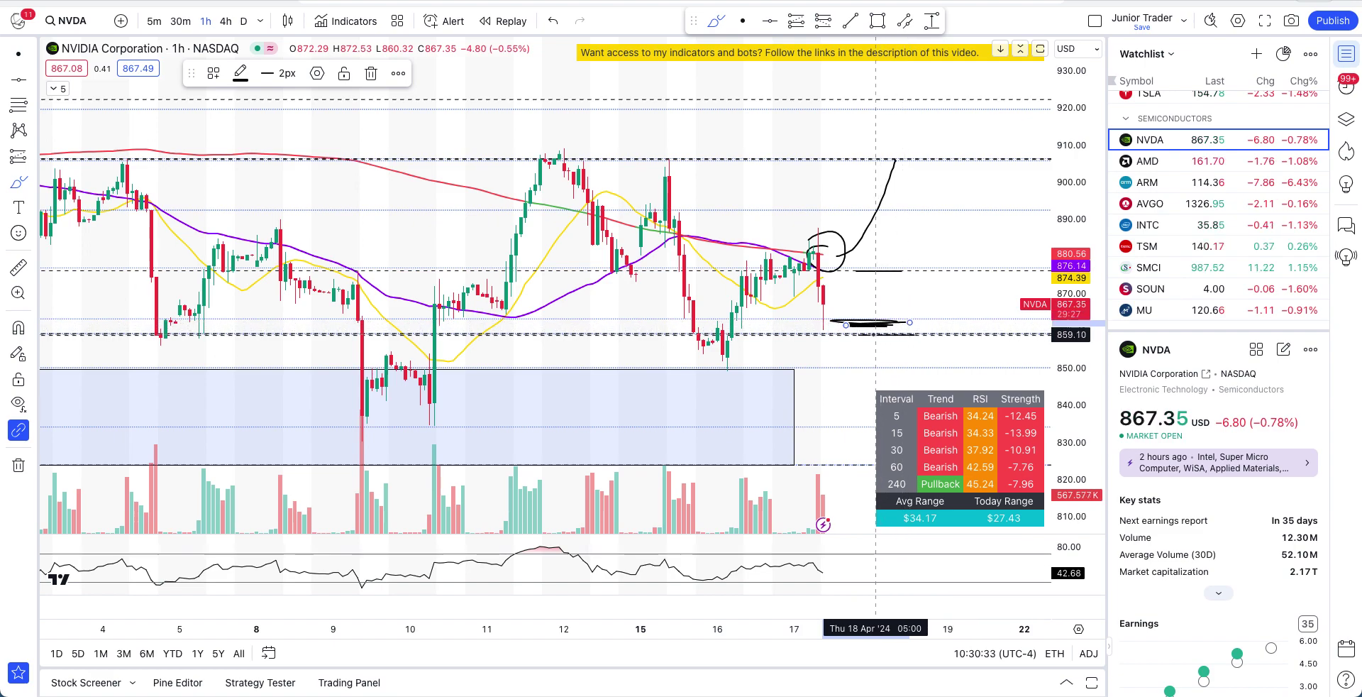
{"action": "key", "text": "ctrl+z"}
{"action": "key", "text": "ctrl+z"}
{"action": "key", "text": "ctrl+z"}
{"action": "key", "text": "ctrl+z"}
{"action": "key", "text": "ctrl+z"}
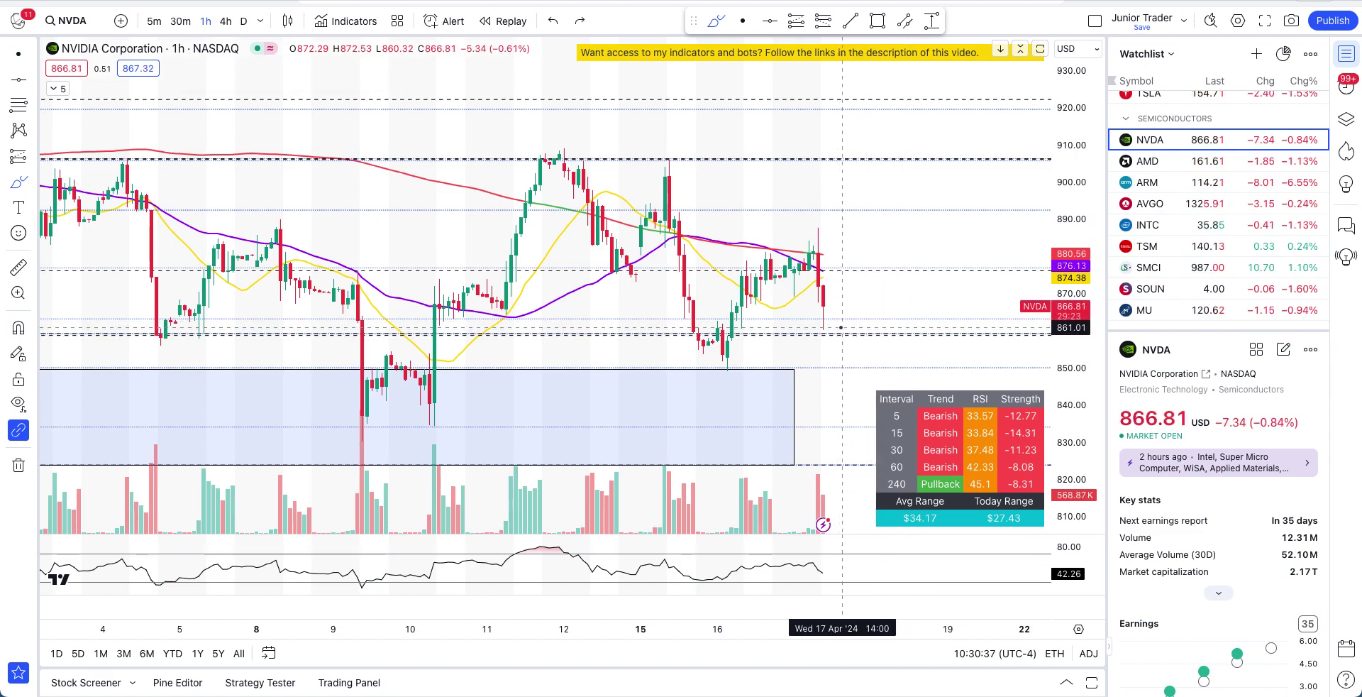
Extend the shaded demand zone's later edge to Fri 19 Apr '24 16:00
{"action": "left_click", "coordinate": [742, 21]}
{"action": "mouse_move", "coordinate": [825, 227]}
{"action": "left_mouse_down"}
{"action": "mouse_move", "coordinate": [739, 143]}
{"action": "mouse_move", "coordinate": [696, 125]}
{"action": "left_mouse_up"}
{"action": "left_click_drag", "start_coordinate": [666, 318], "coordinate": [878, 318]}
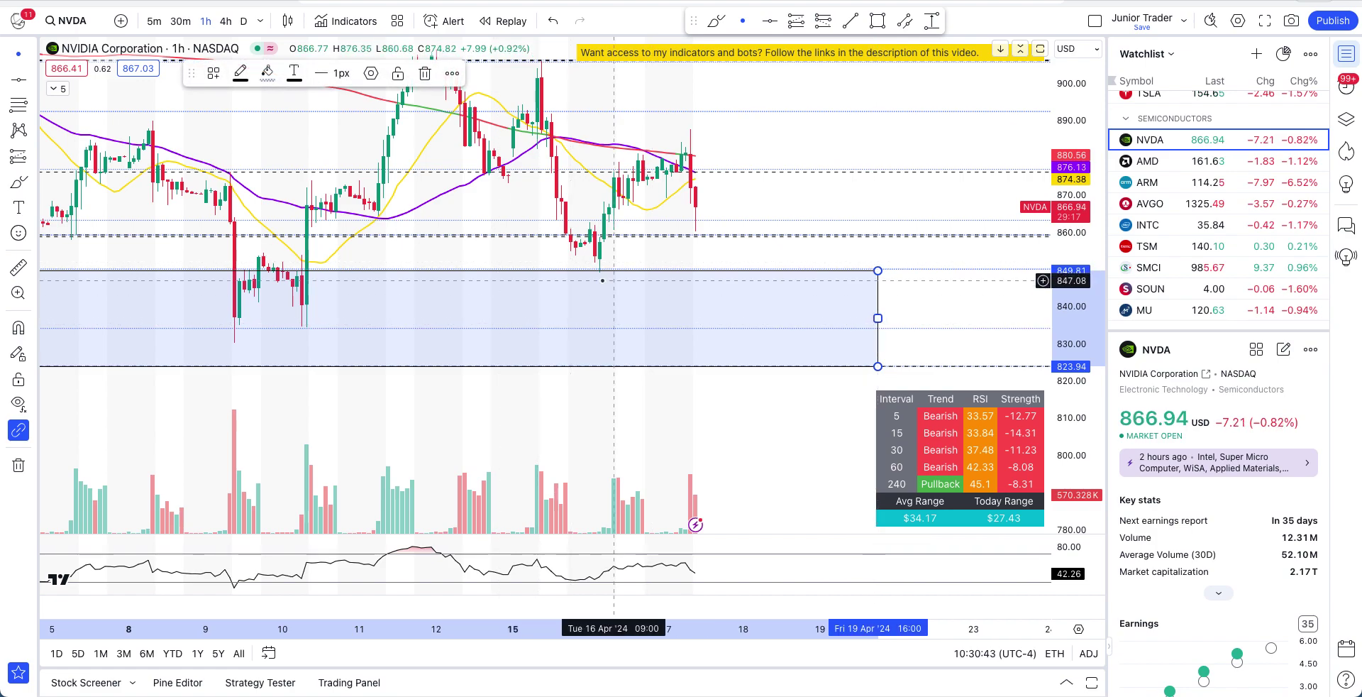
Try to sketch the rally from the April 10 low inside the shaded zone toward the April 12 candles with the brush
{"action": "scroll", "coordinate": [639, 284], "scroll_direction": "down", "scroll_amount": 3}
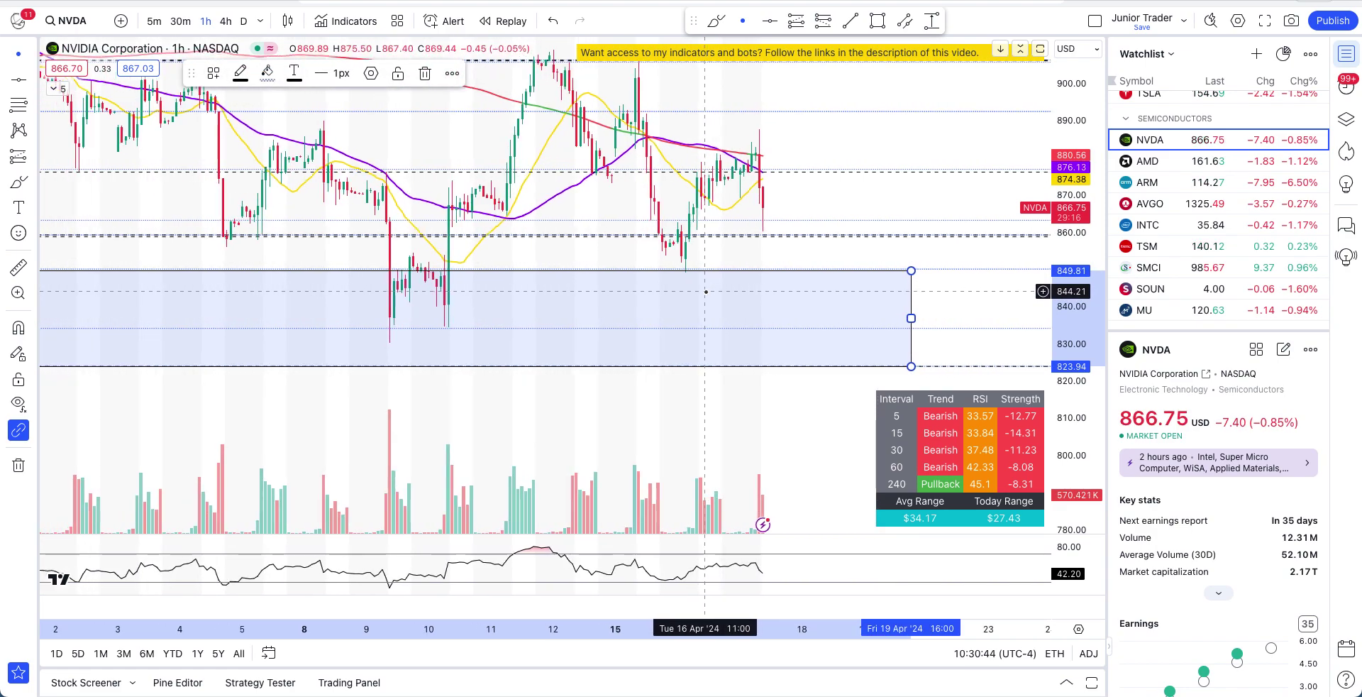
{"action": "left_click", "coordinate": [713, 26]}
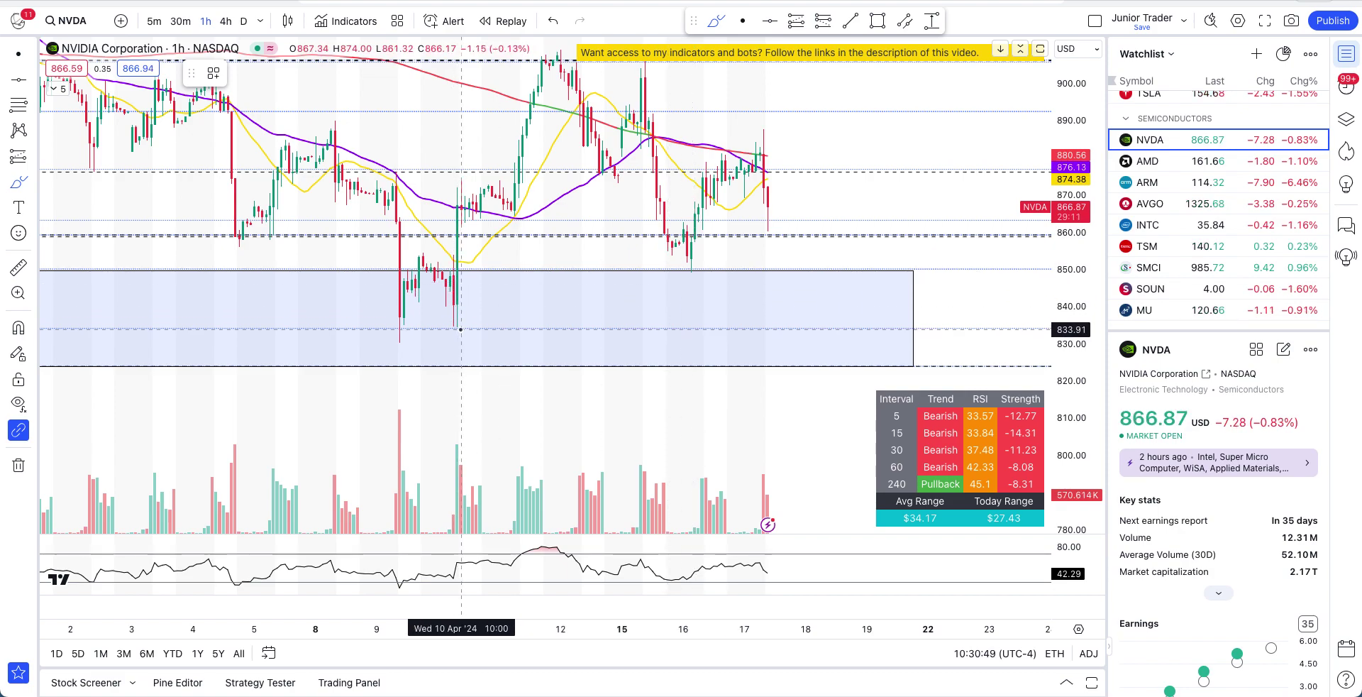
{"action": "mouse_move", "coordinate": [460, 329]}
{"action": "left_mouse_down"}
{"action": "mouse_move", "coordinate": [398, 312]}
{"action": "mouse_move", "coordinate": [436, 259]}
{"action": "mouse_move", "coordinate": [492, 298]}
{"action": "mouse_move", "coordinate": [402, 340]}
{"action": "mouse_move", "coordinate": [403, 329]}
{"action": "mouse_move", "coordinate": [461, 327]}
{"action": "mouse_move", "coordinate": [543, 98]}
{"action": "mouse_move", "coordinate": [584, 149]}
{"action": "left_mouse_up"}
{"action": "key", "text": "Delete"}
{"action": "key", "text": "ctrl+z"}
{"action": "key", "text": "ctrl+z"}
{"action": "key", "text": "ctrl+z"}
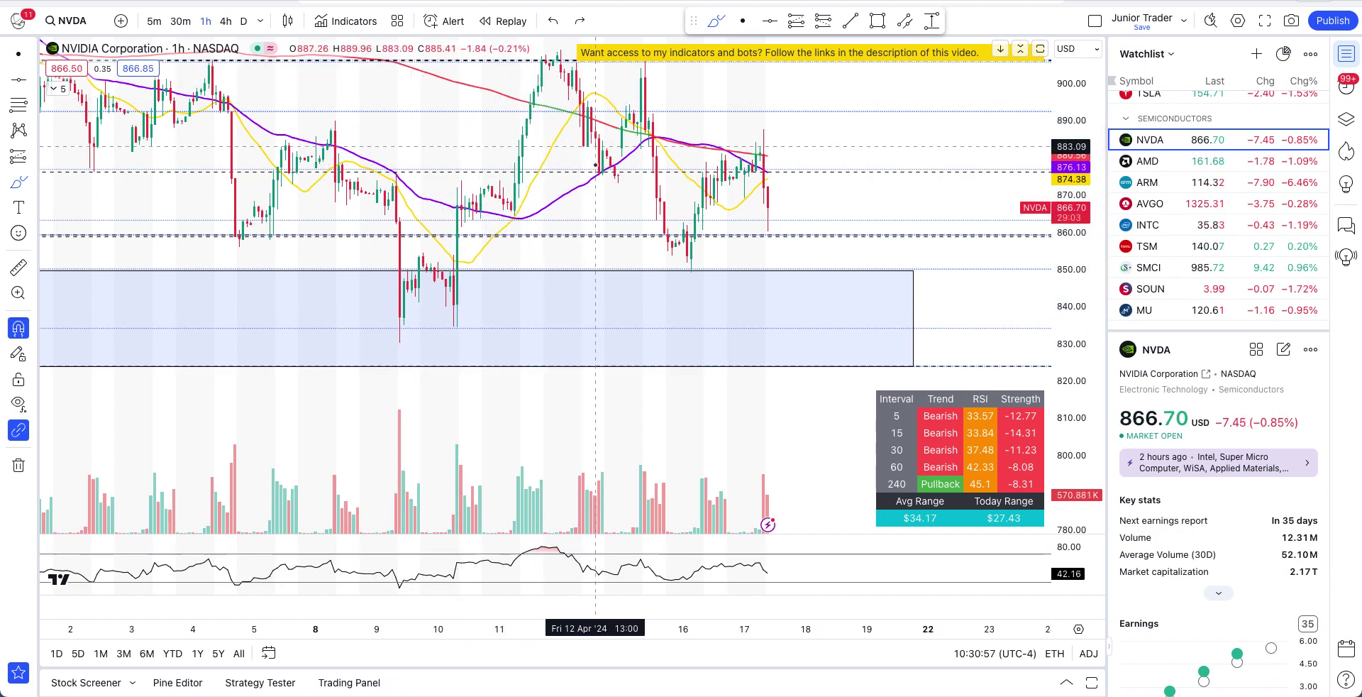
Switch the chart to the 5-minute interval and examine the April 17 sell-off against the moving averages, dashed levels and shaded zone
{"action": "scroll", "coordinate": [578, 378], "scroll_direction": "down", "scroll_amount": 1}
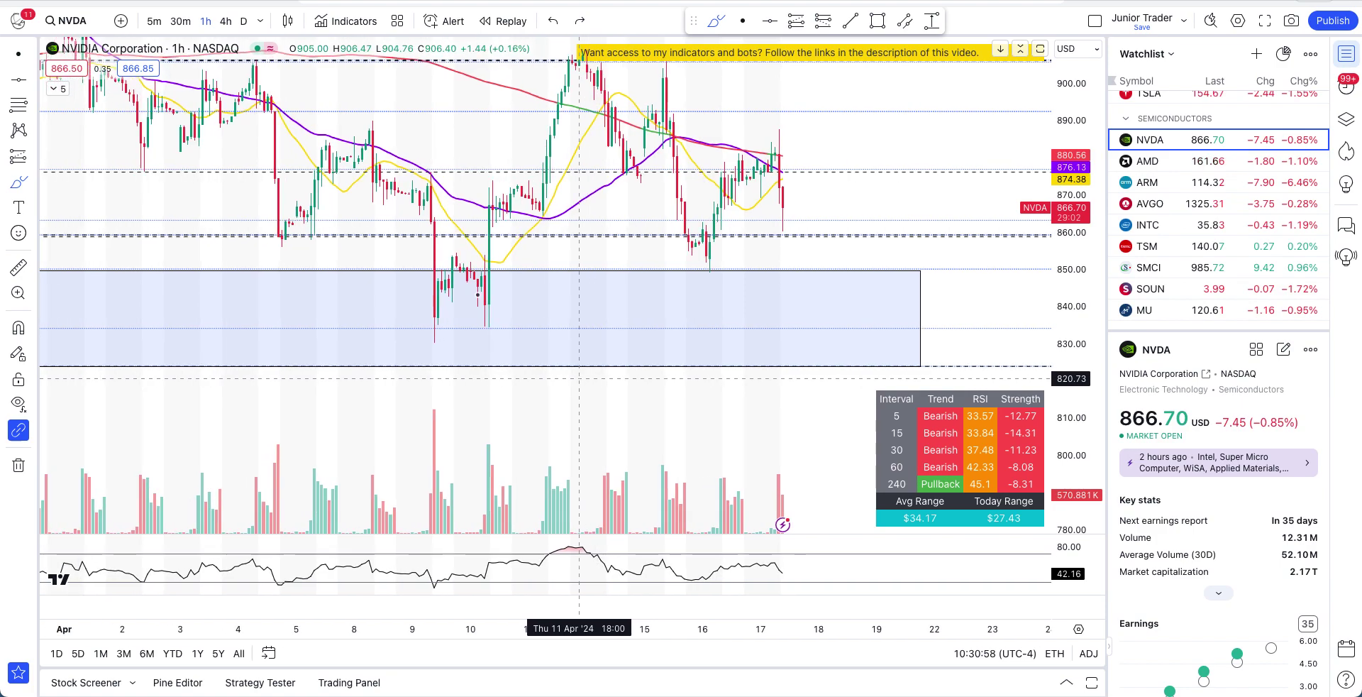
{"action": "left_click", "coordinate": [157, 23]}
{"action": "scroll", "coordinate": [834, 391], "scroll_direction": "up", "scroll_amount": 2}
{"action": "left_click_drag", "start_coordinate": [1092, 477], "coordinate": [1090, 344]}
{"action": "left_click", "coordinate": [743, 21]}
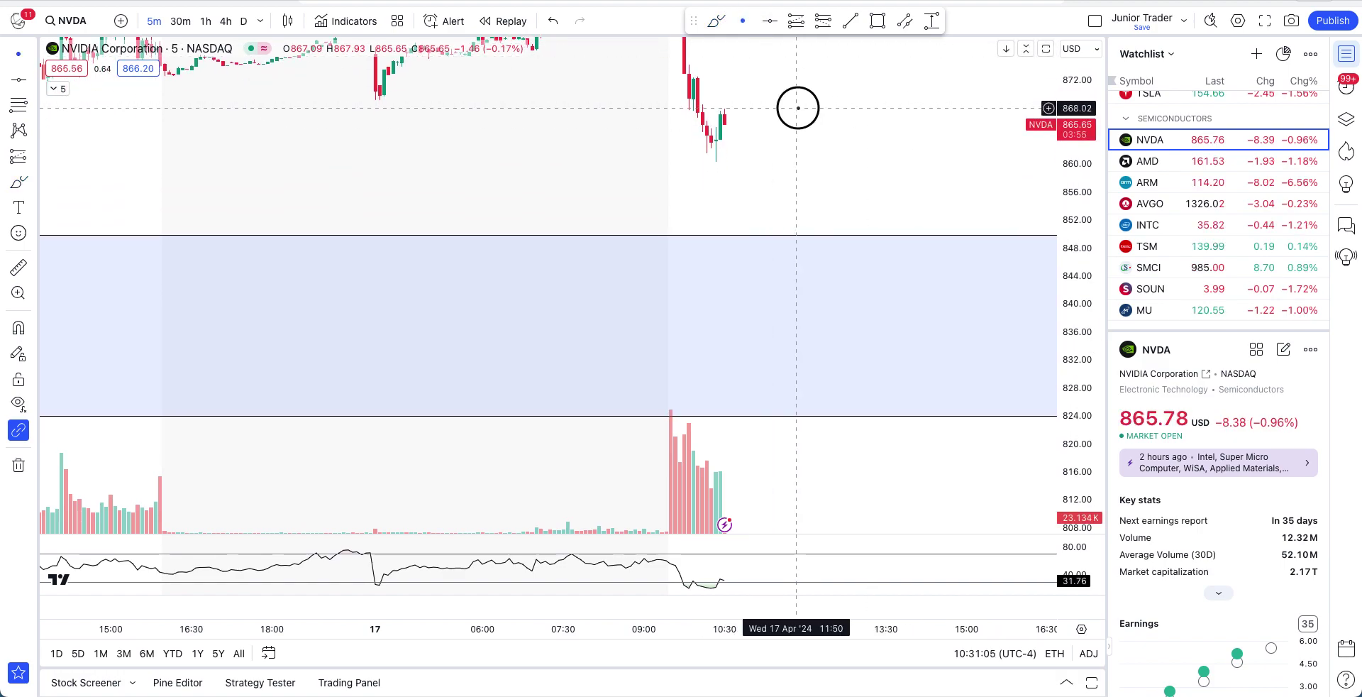
{"action": "left_click_drag", "start_coordinate": [797, 108], "coordinate": [873, 205]}
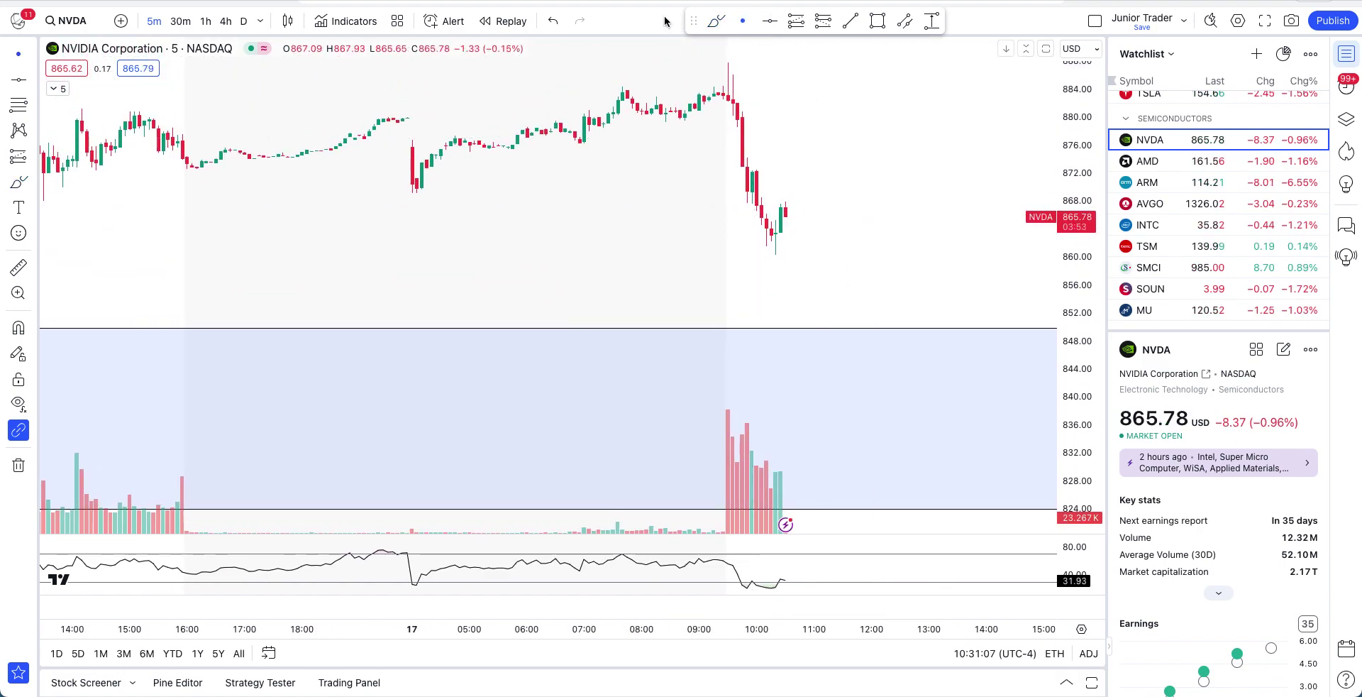
{"action": "scroll", "coordinate": [940, 167], "scroll_direction": "up", "scroll_amount": 5}
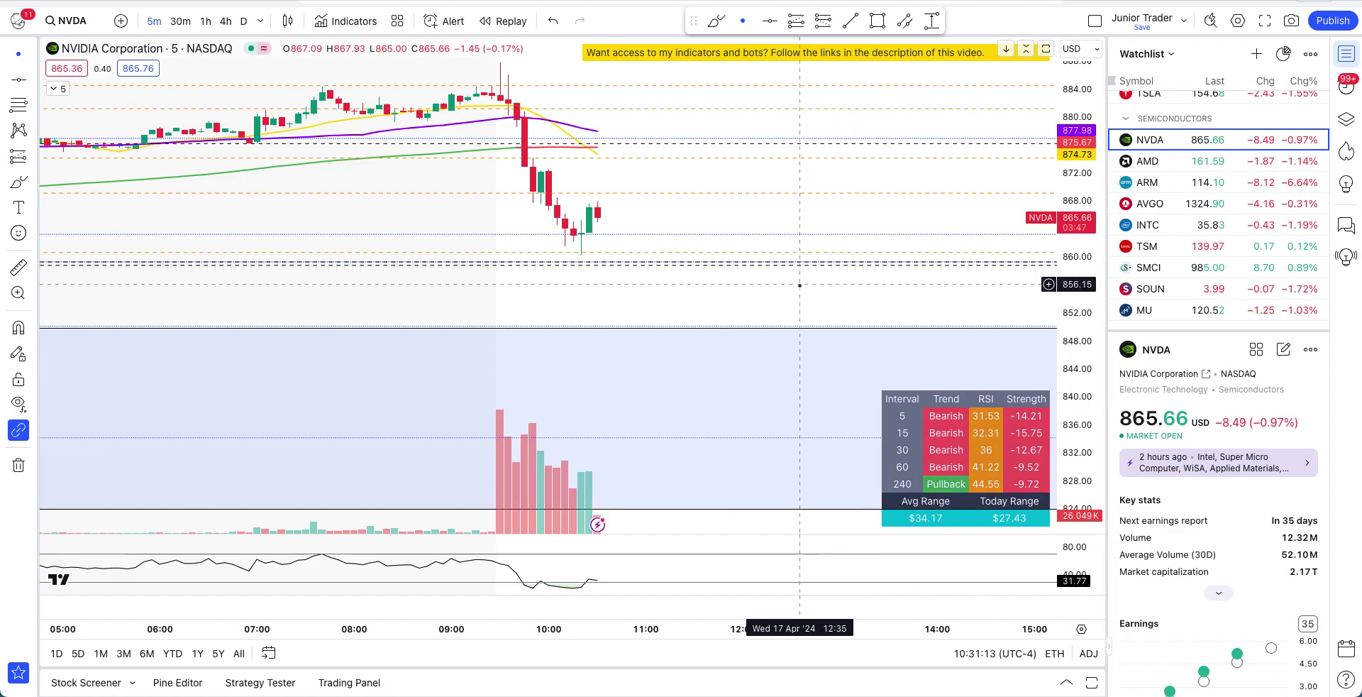
{"action": "scroll", "coordinate": [799, 300], "scroll_direction": "left", "scroll_amount": 5}
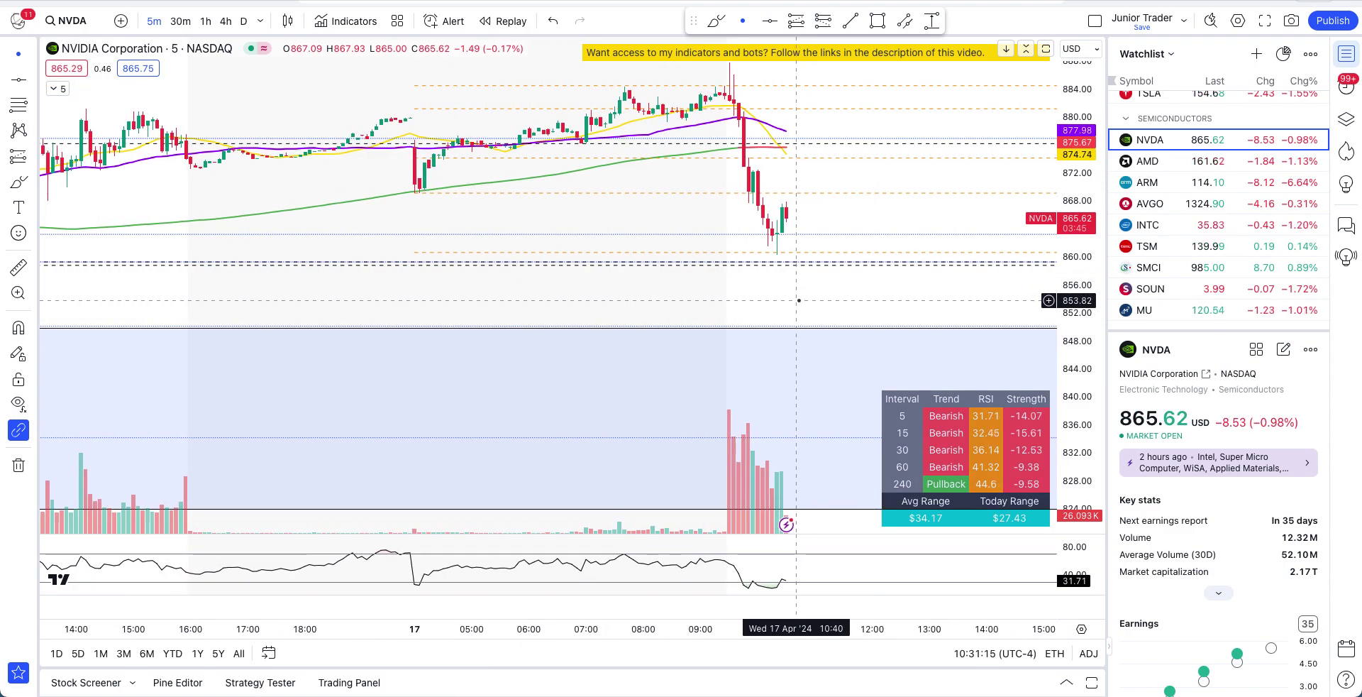
{"action": "scroll", "coordinate": [799, 300], "scroll_direction": "down", "scroll_amount": 3}
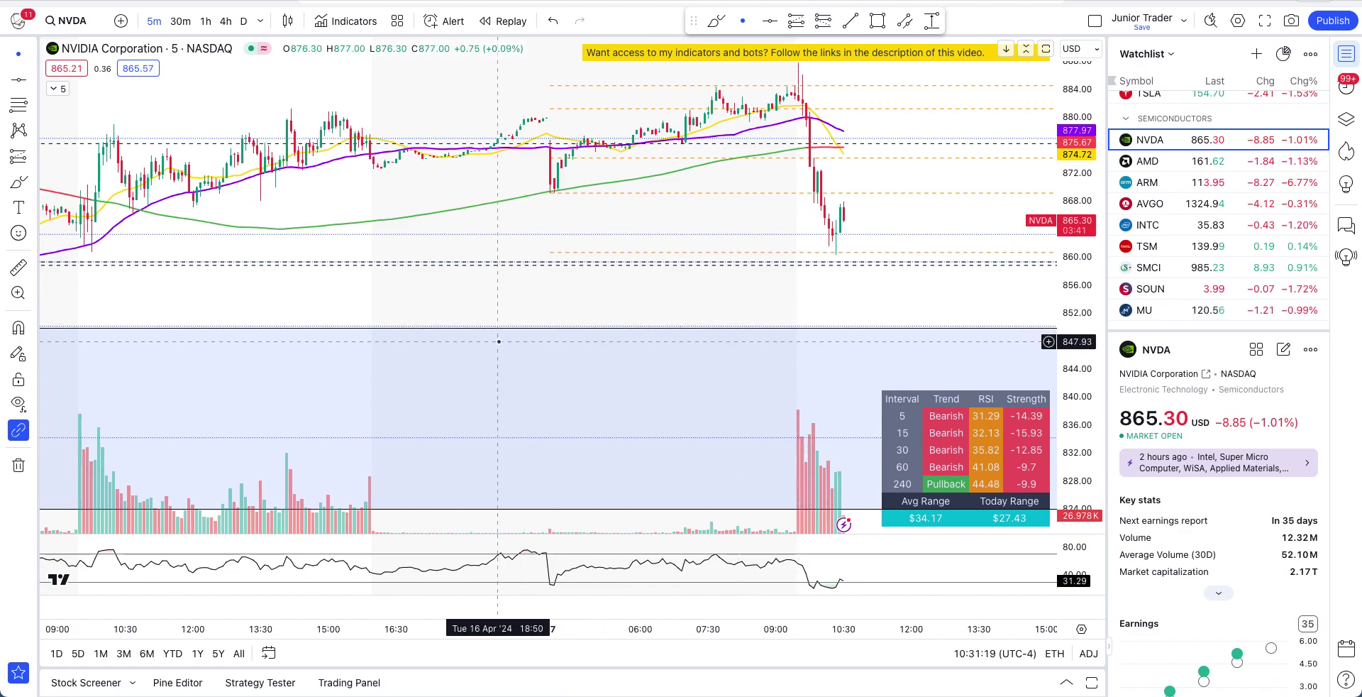
Switch the chart to the 1-hour interval and try to circle the shaded zone between April 10 and 15 with the brush
{"action": "left_click", "coordinate": [208, 27]}
{"action": "left_click_drag", "start_coordinate": [1083, 86], "coordinate": [1072, 409]}
{"action": "scroll", "coordinate": [536, 470], "scroll_direction": "down", "scroll_amount": 5}
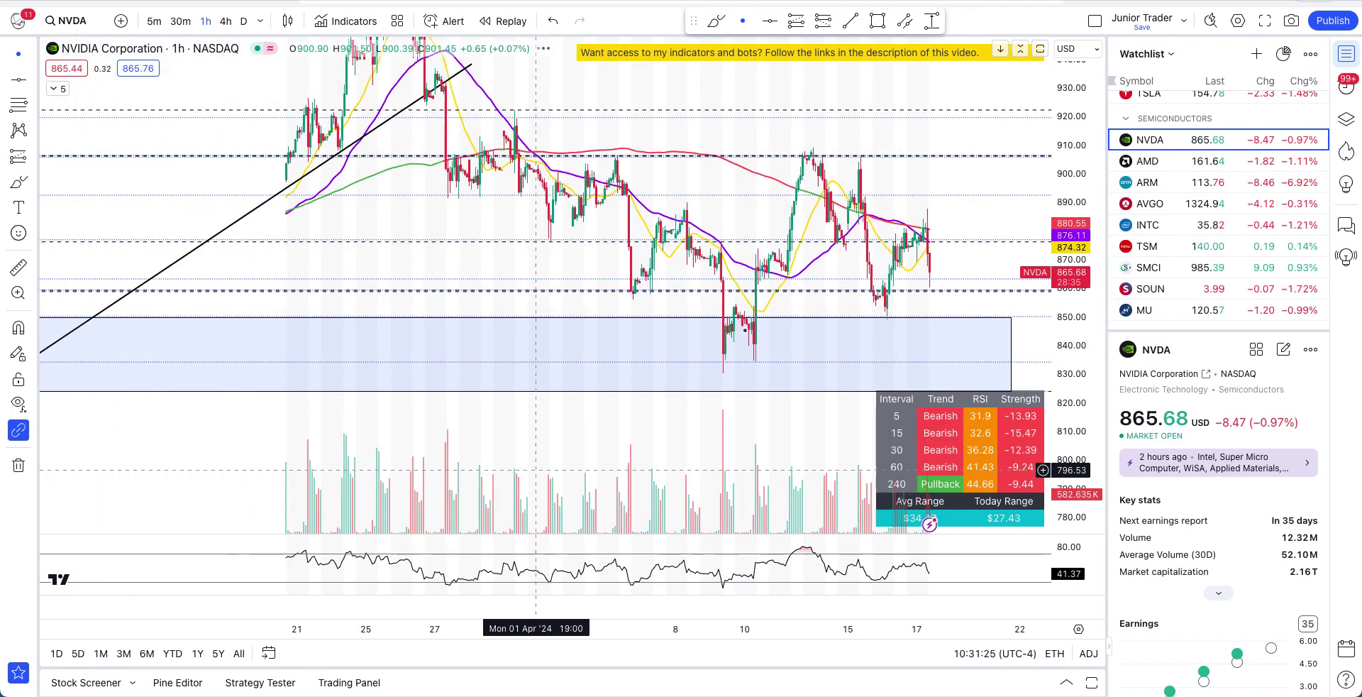
{"action": "scroll", "coordinate": [536, 470], "scroll_direction": "down", "scroll_amount": 2}
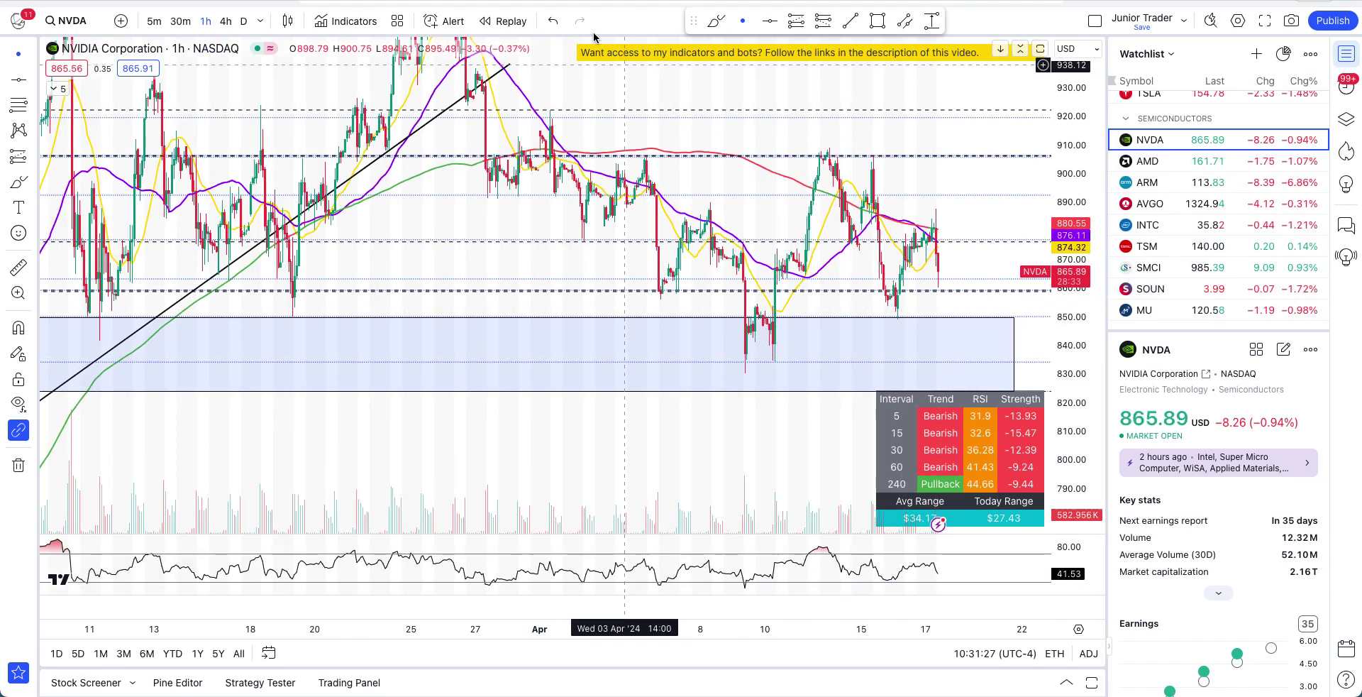
{"action": "left_click", "coordinate": [718, 22]}
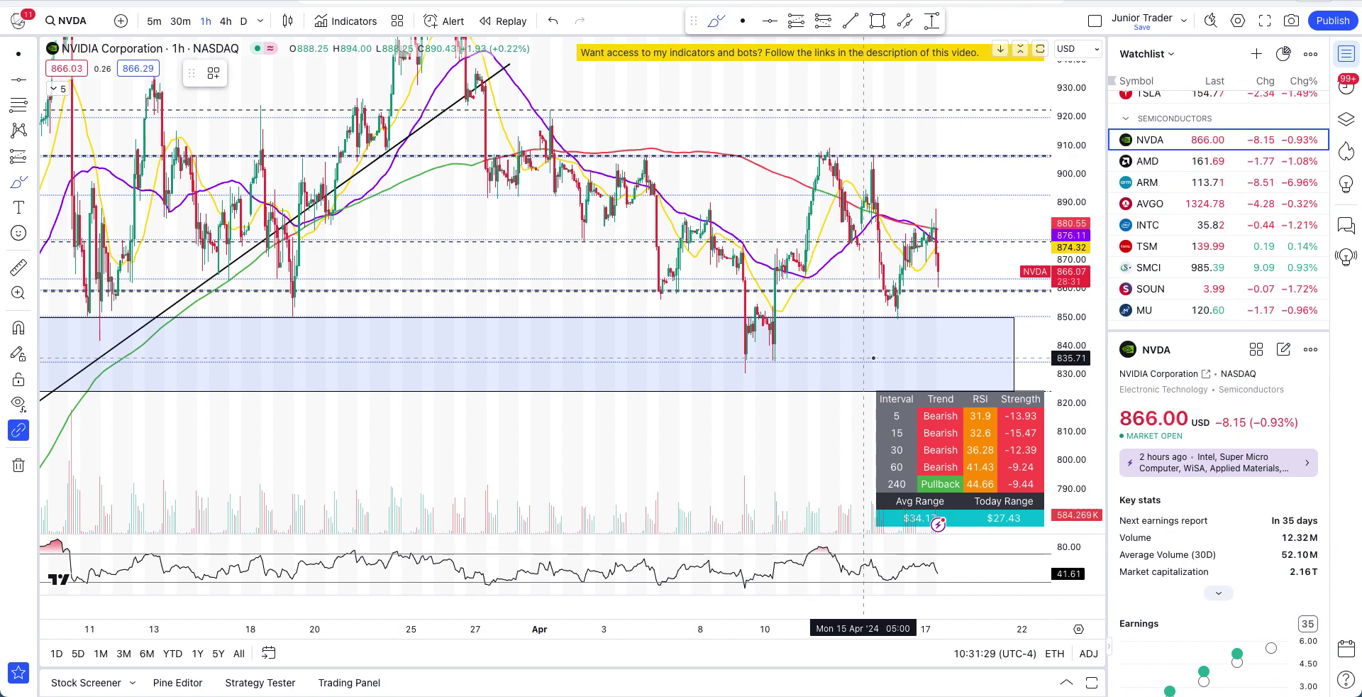
{"action": "mouse_move", "coordinate": [874, 321]}
{"action": "left_mouse_down"}
{"action": "mouse_move", "coordinate": [760, 343]}
{"action": "mouse_move", "coordinate": [880, 386]}
{"action": "left_mouse_up"}
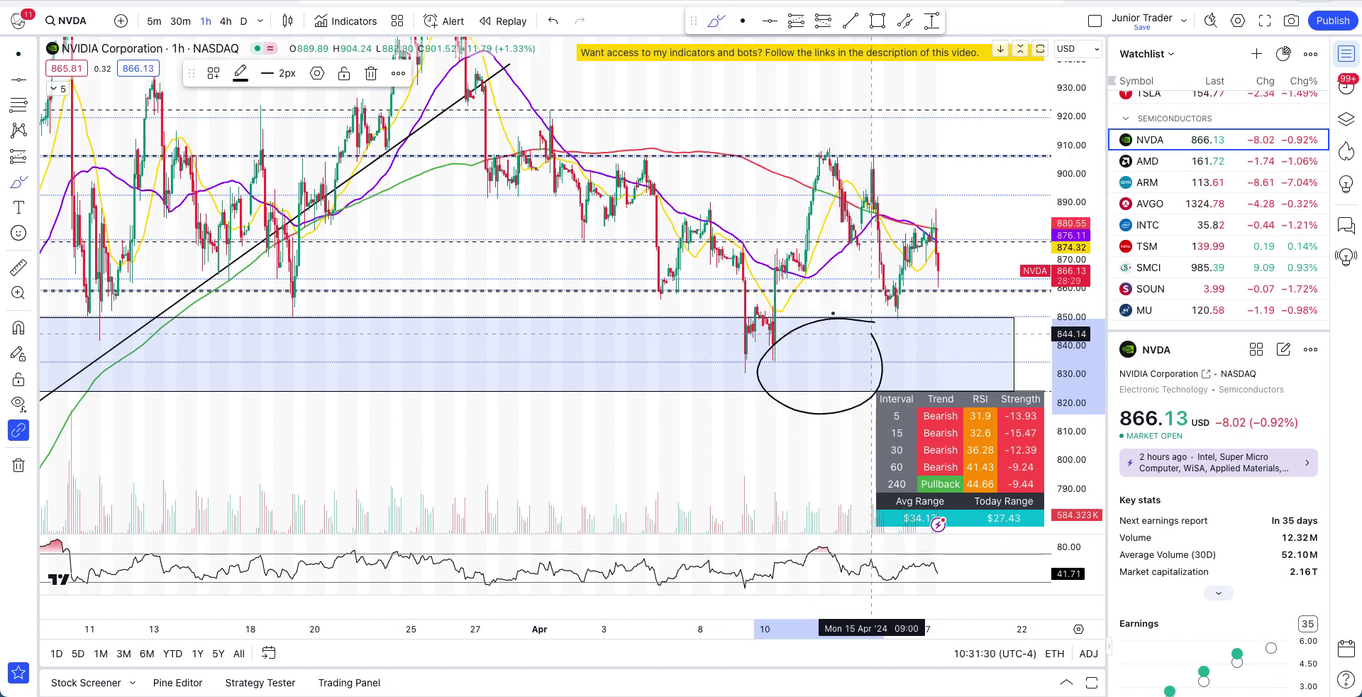
{"action": "key", "text": "ctrl+z"}
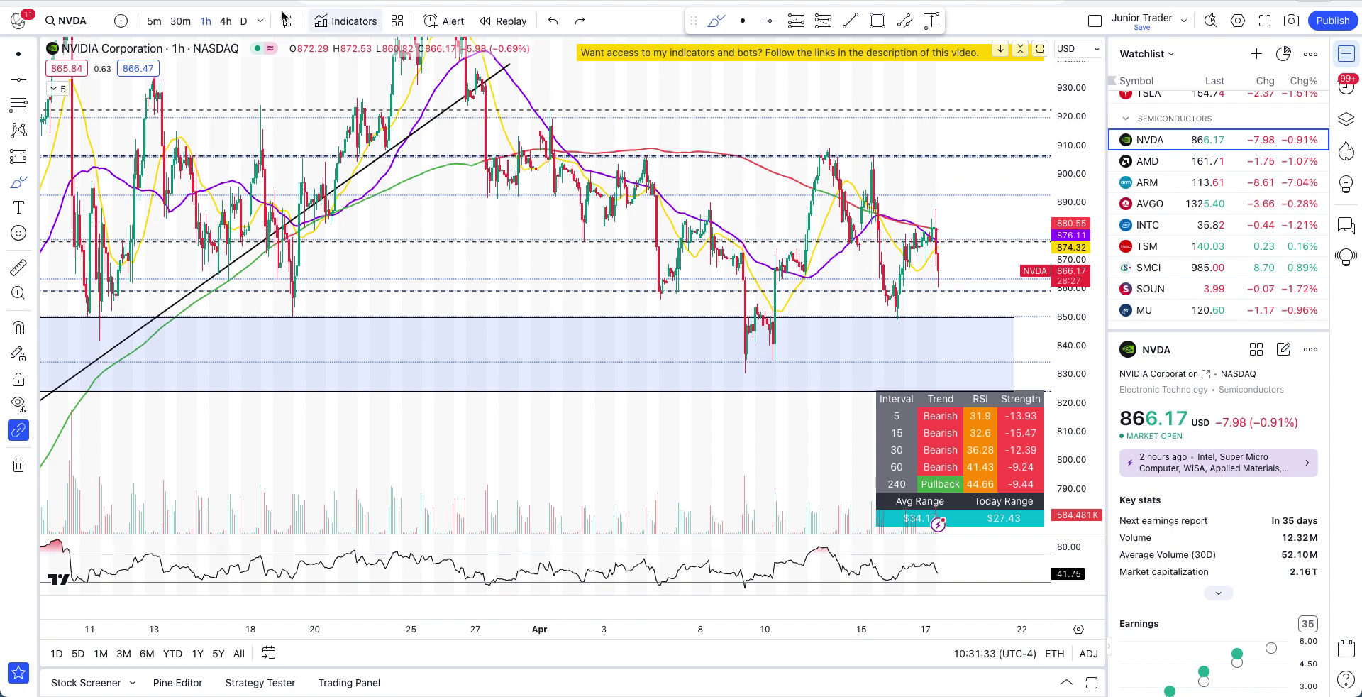
Switch the chart to the daily interval and rescale it to examine the 2024 rally, dashed levels and moving averages
{"action": "left_click", "coordinate": [243, 21]}
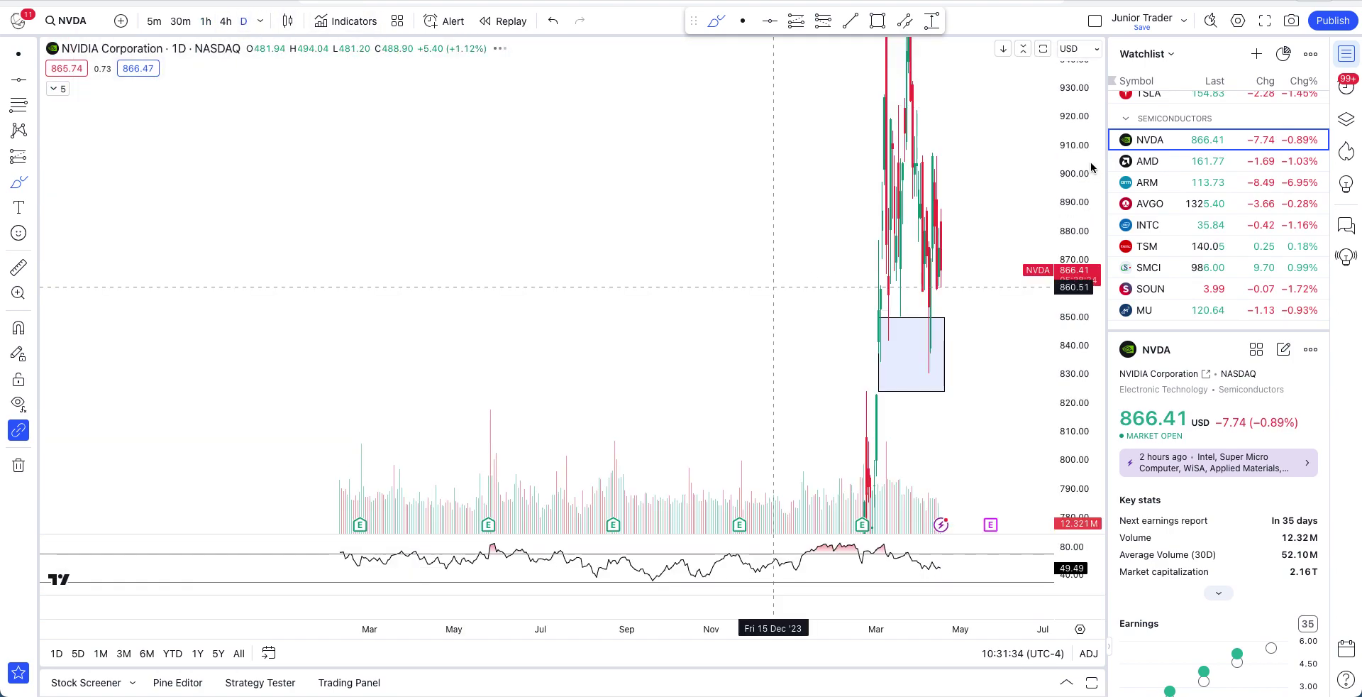
{"action": "left_click_drag", "start_coordinate": [1080, 113], "coordinate": [1095, 484]}
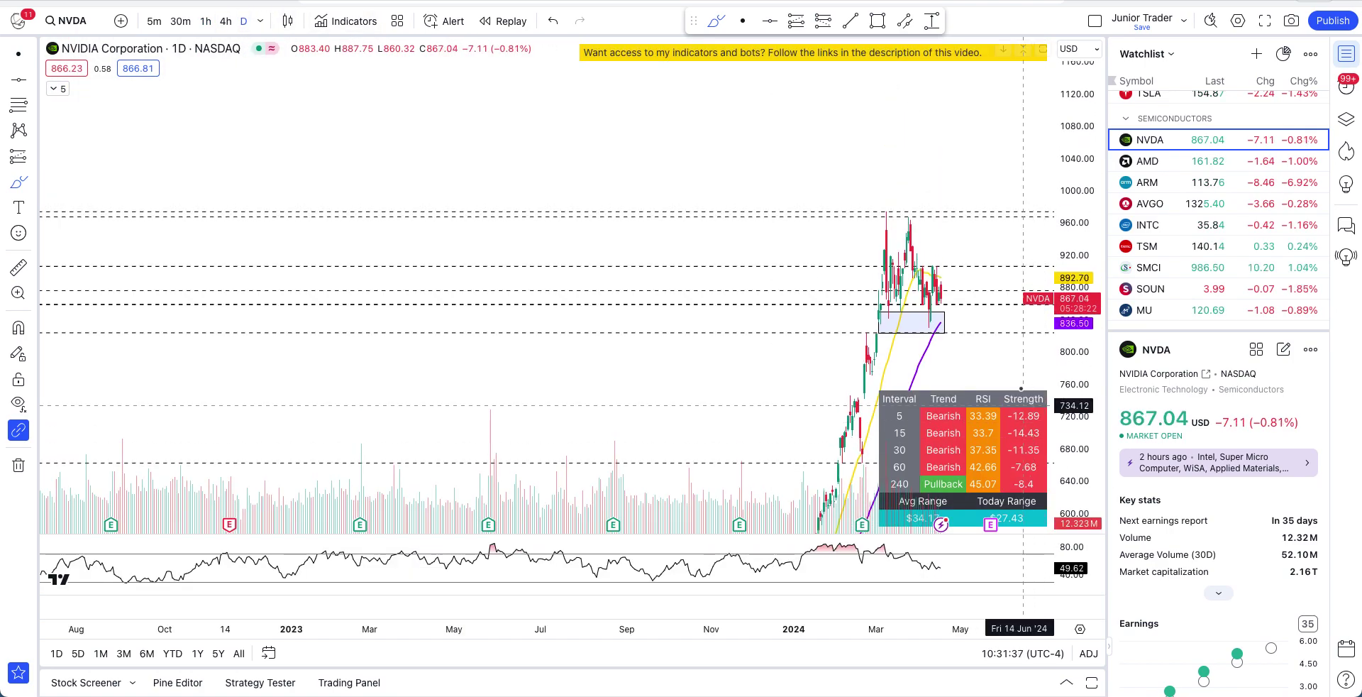
{"action": "scroll", "coordinate": [737, 266], "scroll_direction": "up", "scroll_amount": 5}
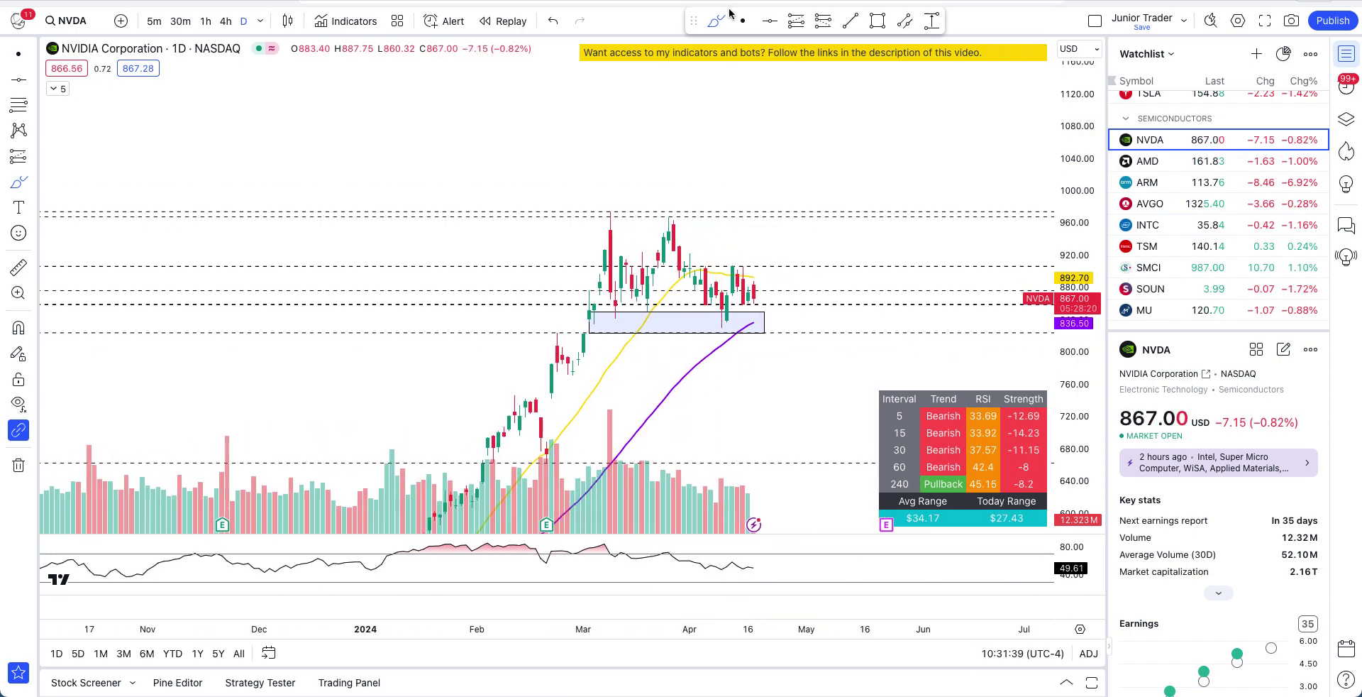
Try to sketch a drop below the shaded zone's later edge toward about 724 with the brush
{"action": "mouse_move", "coordinate": [761, 316]}
{"action": "left_mouse_down"}
{"action": "mouse_move", "coordinate": [730, 333]}
{"action": "mouse_move", "coordinate": [768, 315]}
{"action": "mouse_move", "coordinate": [745, 318]}
{"action": "mouse_move", "coordinate": [776, 411]}
{"action": "left_mouse_up"}
{"action": "key", "text": "super+z"}
{"action": "left_click_drag", "start_coordinate": [765, 366], "coordinate": [776, 413]}
{"action": "key", "text": "ctrl+z"}
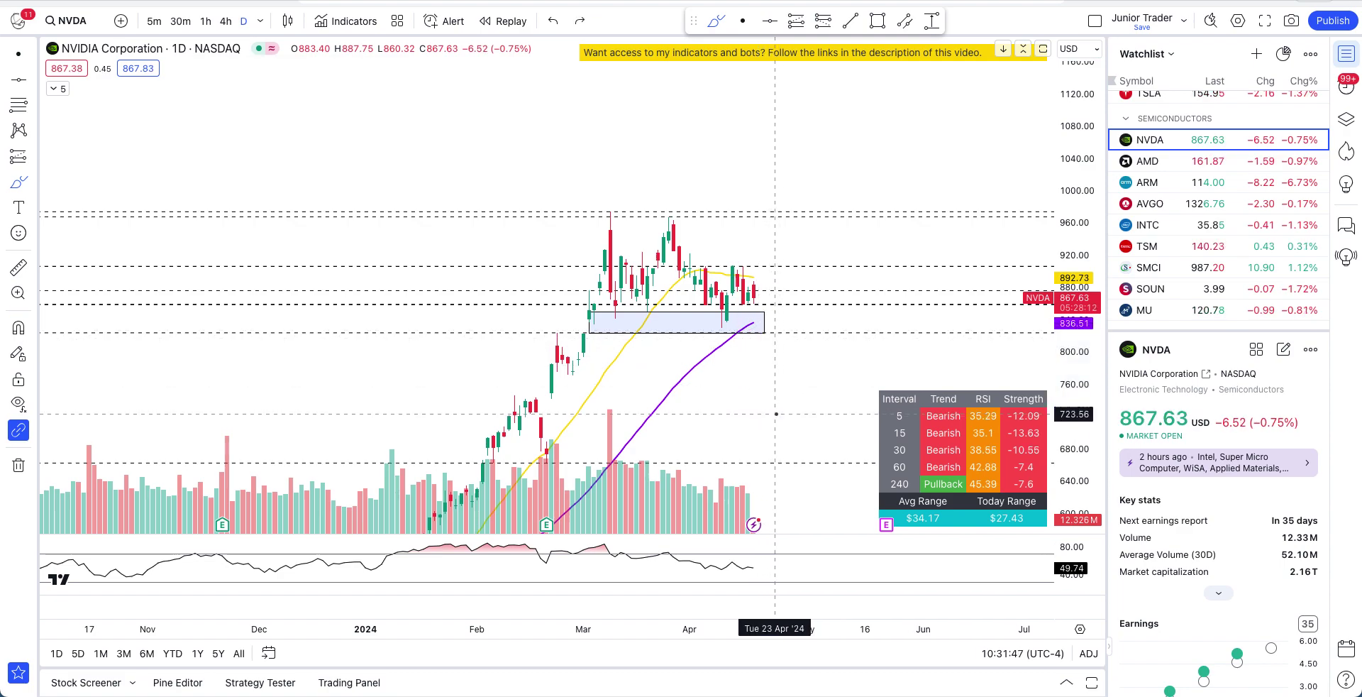
Try to circle the April candles just above the shaded zone twice with the brush
{"action": "scroll", "coordinate": [776, 413], "scroll_direction": "down", "scroll_amount": 4}
{"action": "scroll", "coordinate": [776, 414], "scroll_direction": "up", "scroll_amount": 5}
{"action": "left_click_drag", "start_coordinate": [1093, 403], "coordinate": [1076, 343]}
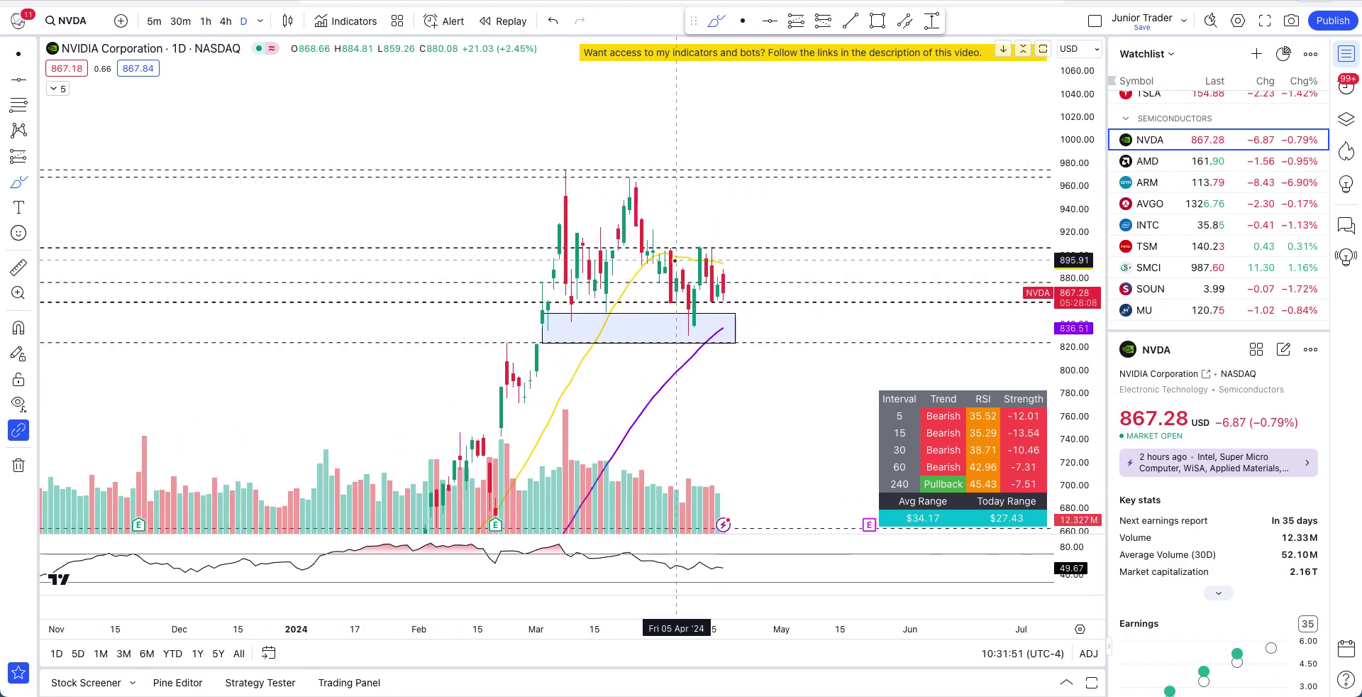
{"action": "mouse_move", "coordinate": [670, 256]}
{"action": "left_mouse_down"}
{"action": "mouse_move", "coordinate": [715, 264]}
{"action": "mouse_move", "coordinate": [733, 313]}
{"action": "mouse_move", "coordinate": [664, 325]}
{"action": "mouse_move", "coordinate": [675, 259]}
{"action": "left_mouse_up"}
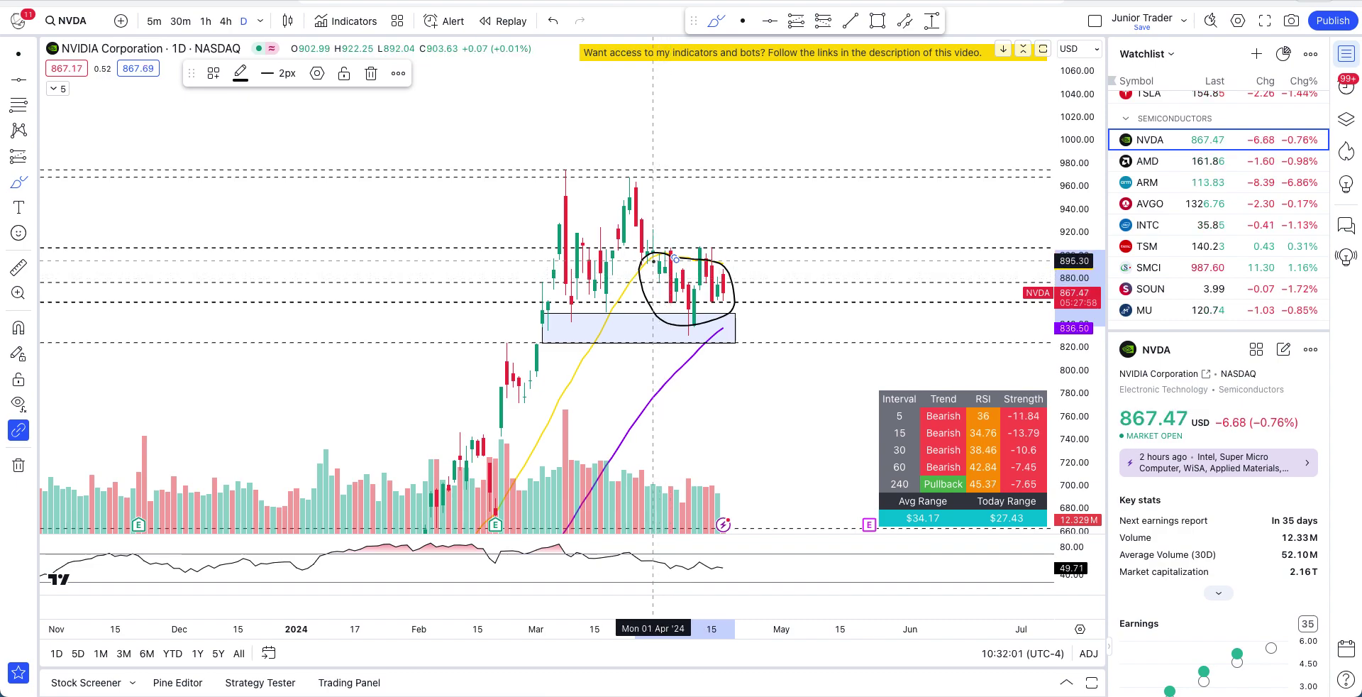
{"action": "mouse_move", "coordinate": [653, 259]}
{"action": "left_mouse_down"}
{"action": "mouse_move", "coordinate": [730, 252]}
{"action": "mouse_move", "coordinate": [730, 304]}
{"action": "mouse_move", "coordinate": [650, 305]}
{"action": "mouse_move", "coordinate": [652, 263]}
{"action": "left_mouse_up"}
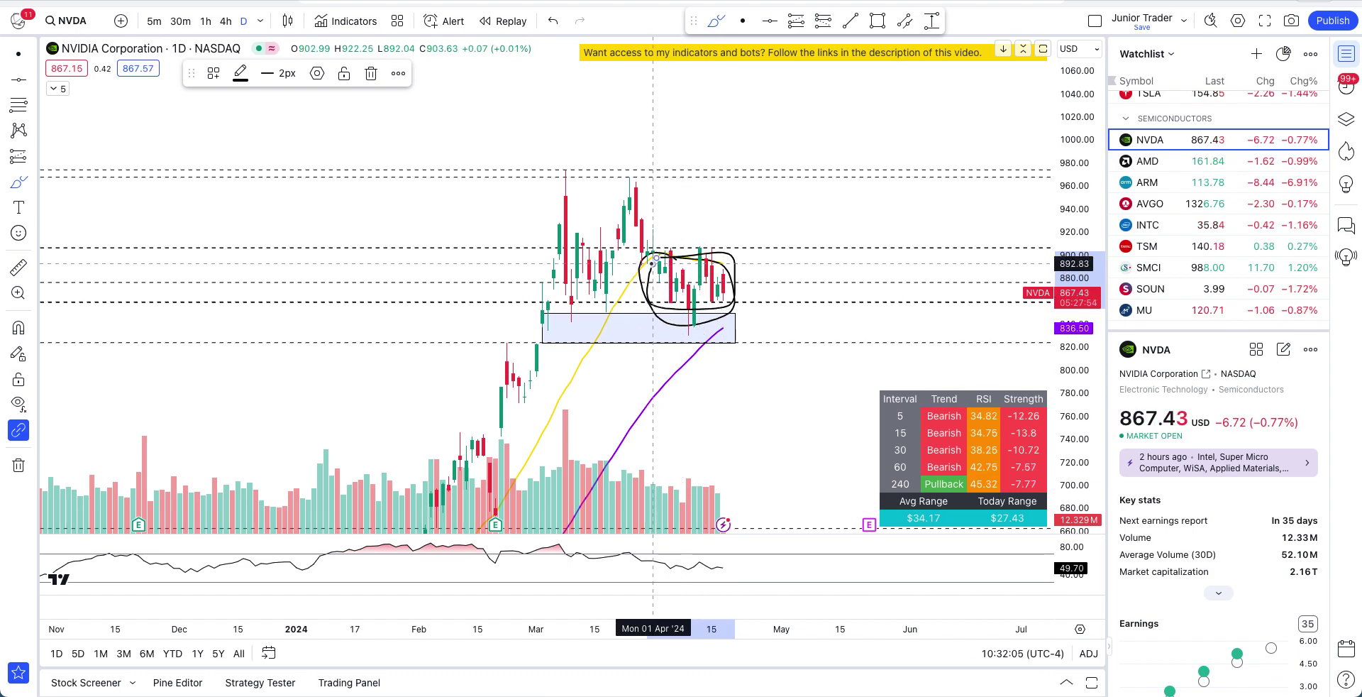
{"action": "key", "text": "ctrl+z"}
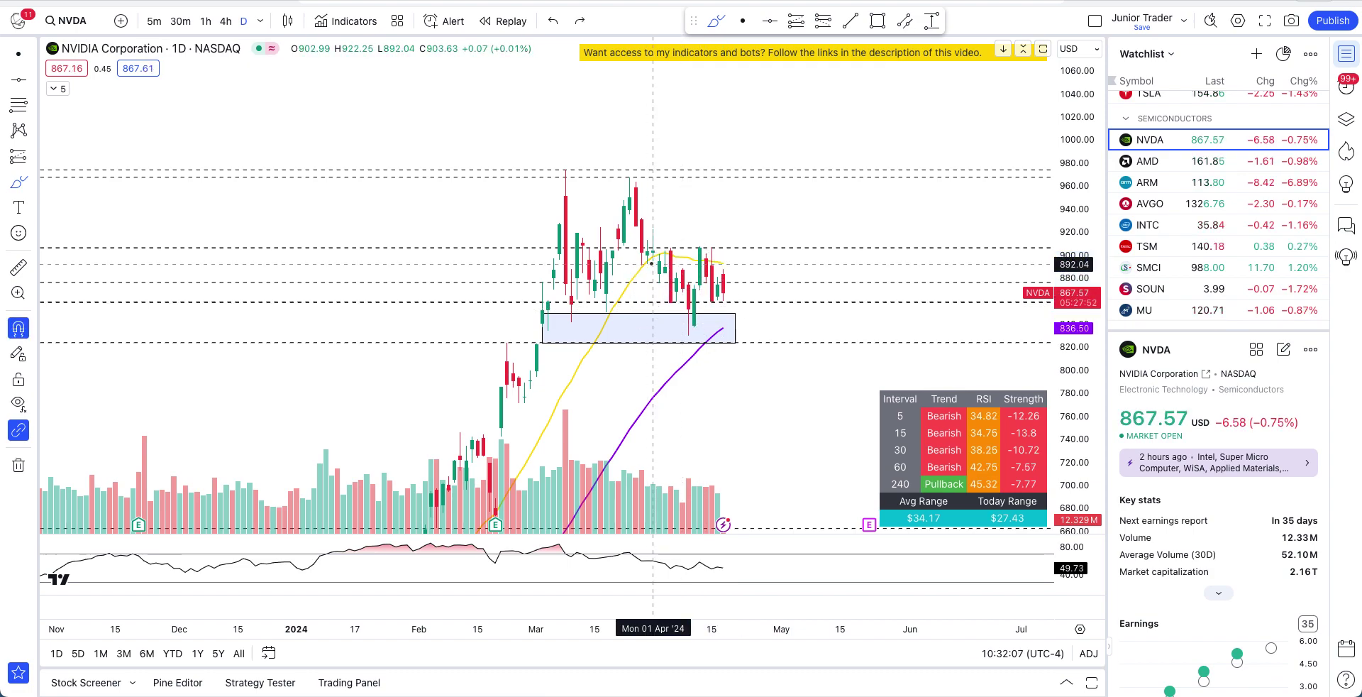
Try to sketch an arch over the March and April candles, from early March down into the shaded zone at April 16
{"action": "scroll", "coordinate": [827, 316], "scroll_direction": "up", "scroll_amount": 3}
{"action": "left_click", "coordinate": [717, 21]}
{"action": "left_click_drag", "start_coordinate": [702, 407], "coordinate": [771, 346]}
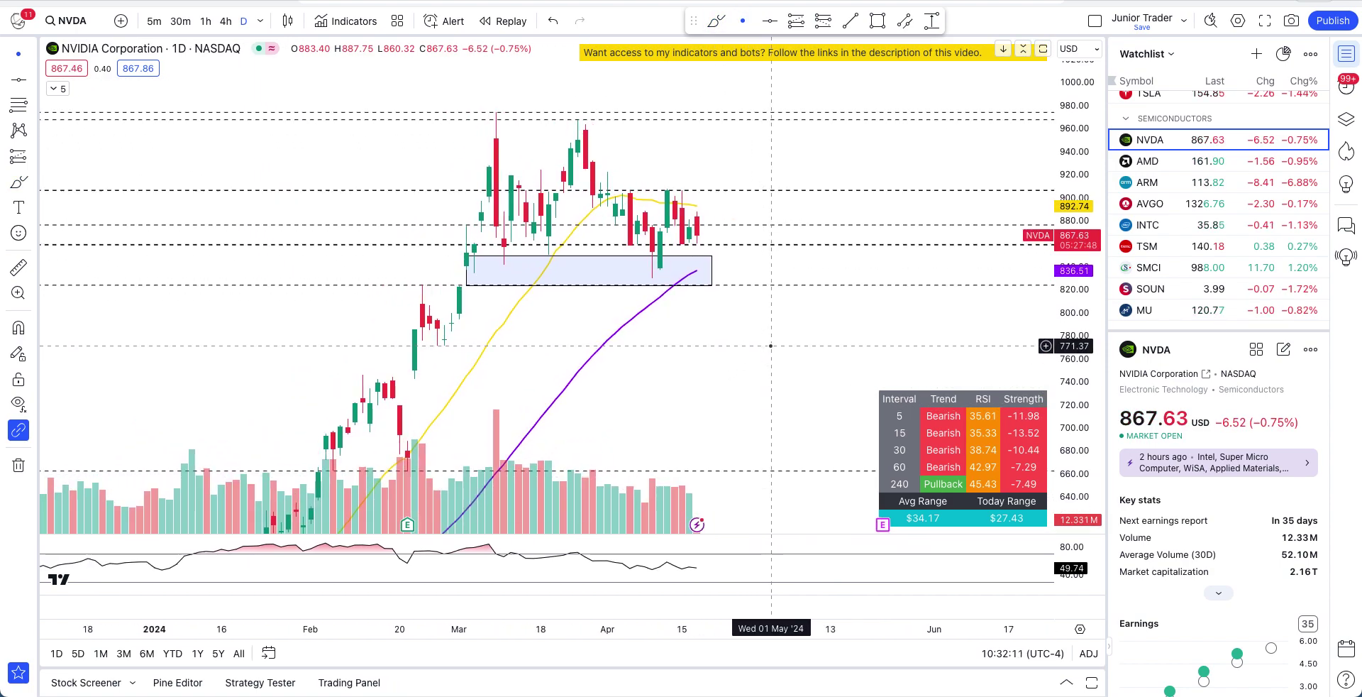
{"action": "scroll", "coordinate": [771, 345], "scroll_direction": "down", "scroll_amount": 2}
{"action": "left_click", "coordinate": [717, 22]}
{"action": "mouse_move", "coordinate": [606, 256]}
{"action": "left_mouse_down"}
{"action": "mouse_move", "coordinate": [624, 183]}
{"action": "mouse_move", "coordinate": [747, 207]}
{"action": "mouse_move", "coordinate": [774, 283]}
{"action": "left_mouse_up"}
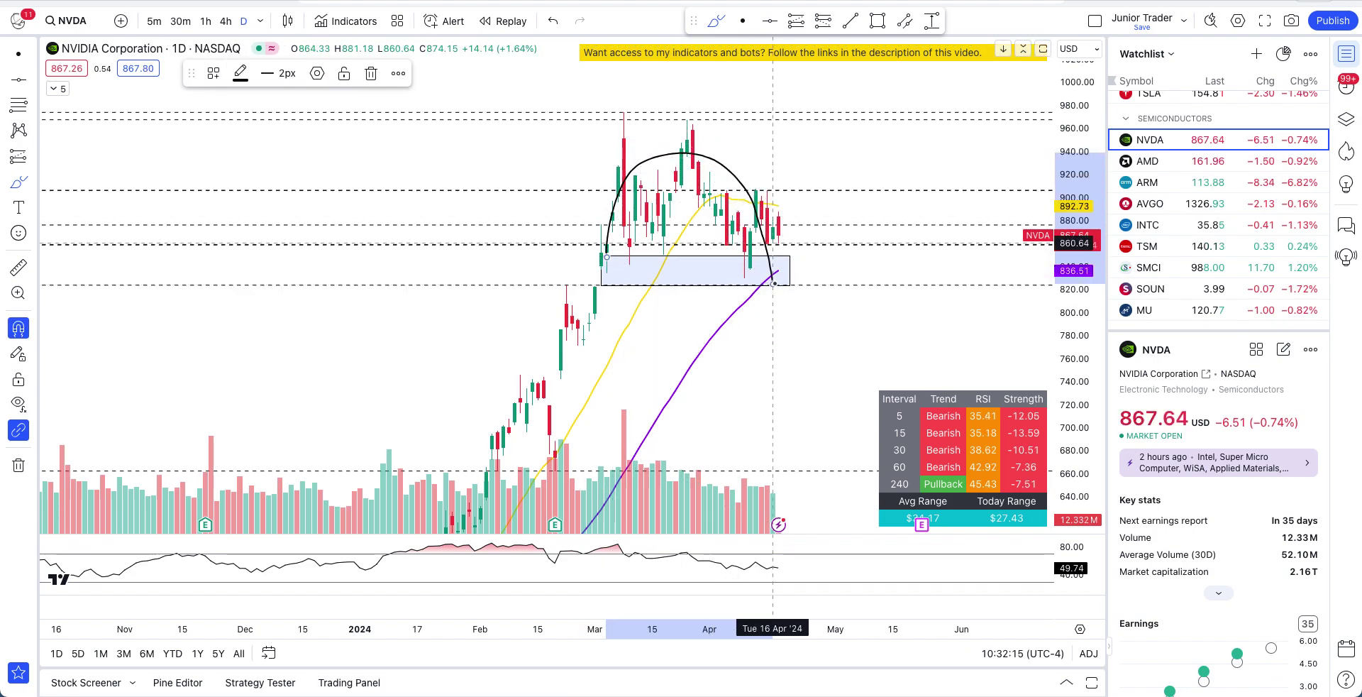
{"action": "key", "text": "ctrl+z"}
Try to circle the whole March–April consolidation and sketch a rise beyond the latest candle to about 945 with the brush
{"action": "mouse_move", "coordinate": [741, 106]}
{"action": "left_mouse_down"}
{"action": "mouse_move", "coordinate": [603, 213]}
{"action": "mouse_move", "coordinate": [790, 257]}
{"action": "mouse_move", "coordinate": [739, 108]}
{"action": "left_mouse_up"}
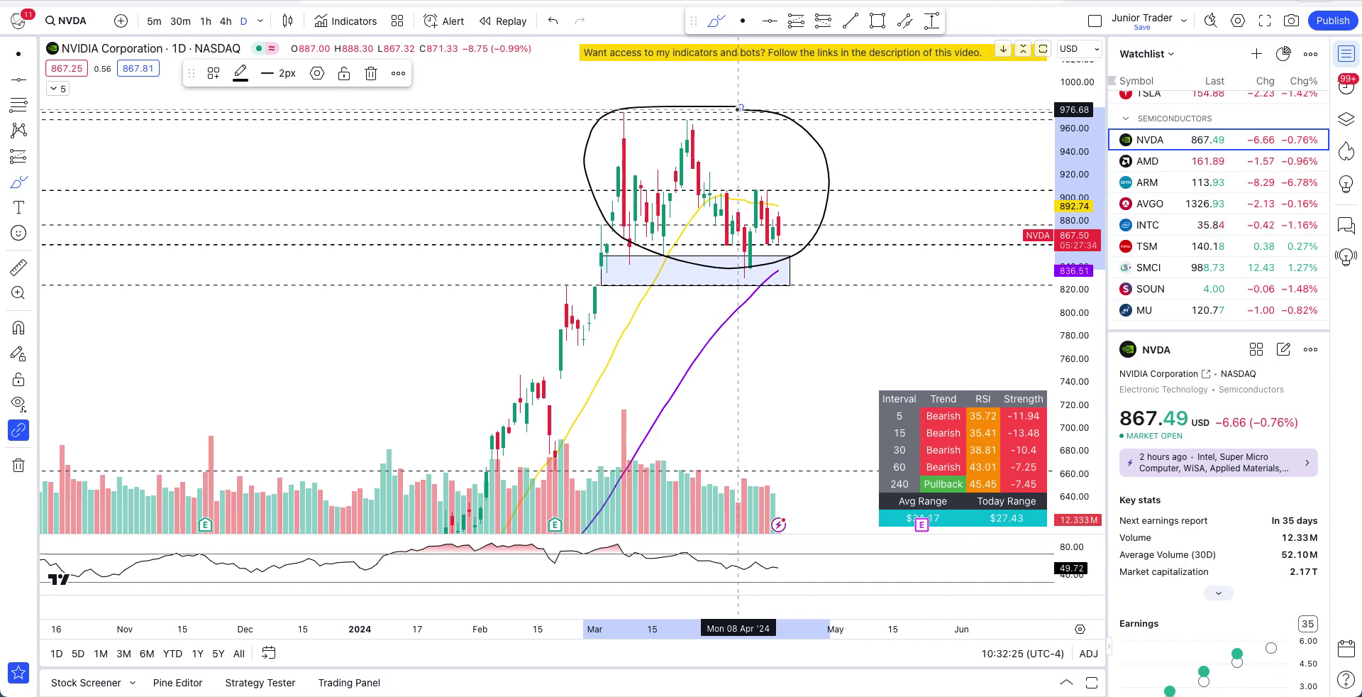
{"action": "key", "text": "ctrl+z"}
{"action": "mouse_move", "coordinate": [685, 115]}
{"action": "left_mouse_down"}
{"action": "mouse_move", "coordinate": [618, 137]}
{"action": "mouse_move", "coordinate": [687, 266]}
{"action": "mouse_move", "coordinate": [806, 146]}
{"action": "mouse_move", "coordinate": [725, 98]}
{"action": "left_mouse_up"}
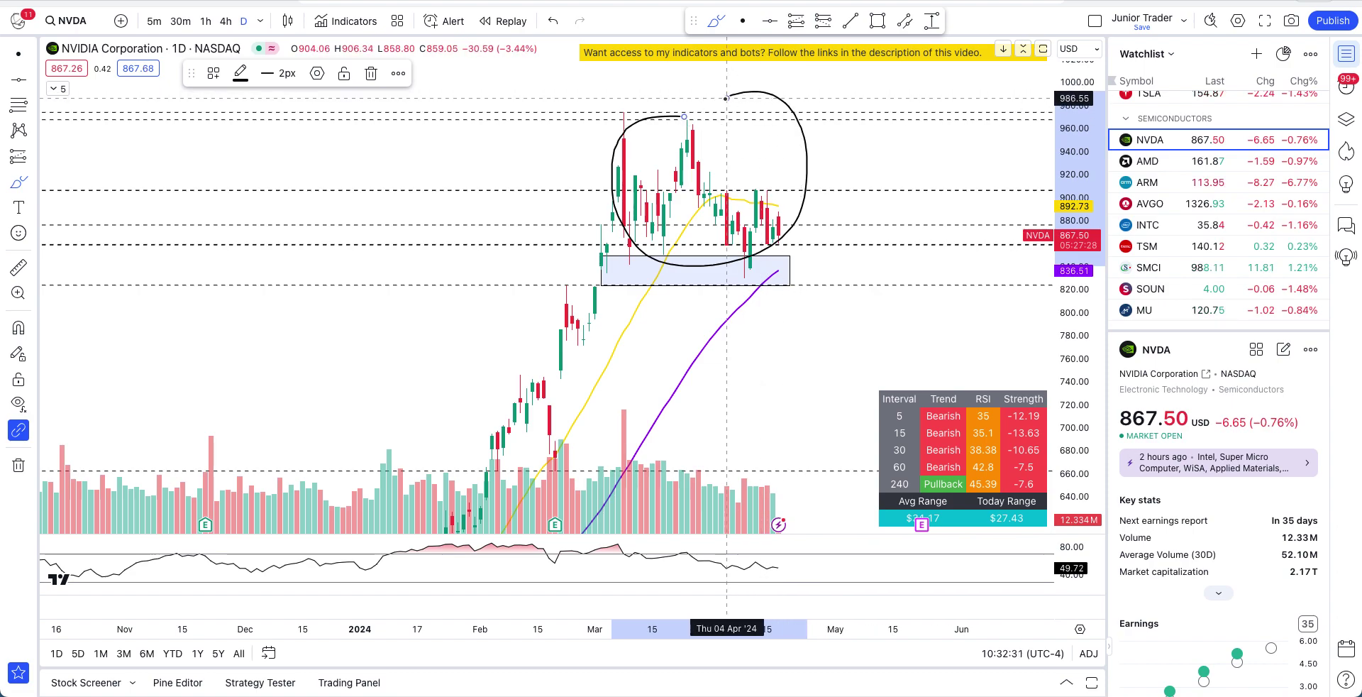
{"action": "key", "text": "ctrl+z"}
{"action": "left_click_drag", "start_coordinate": [809, 229], "coordinate": [842, 147]}
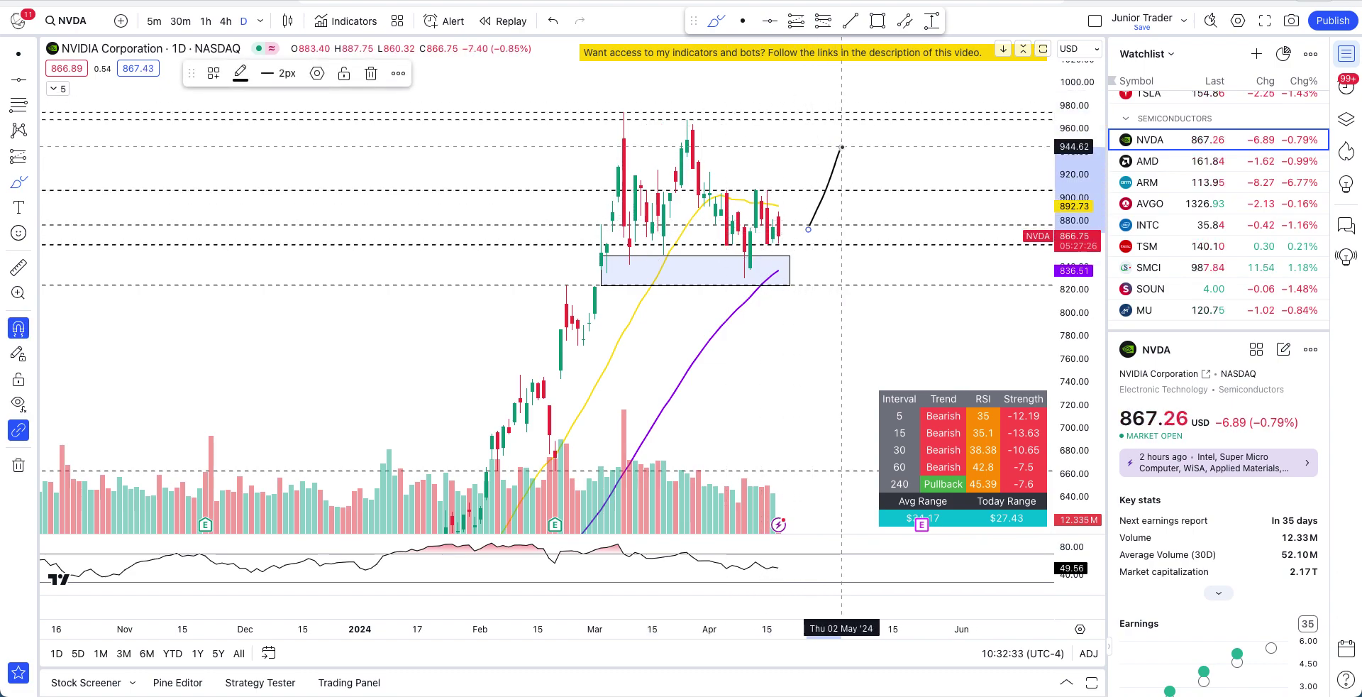
{"action": "key", "text": "ctrl+z"}
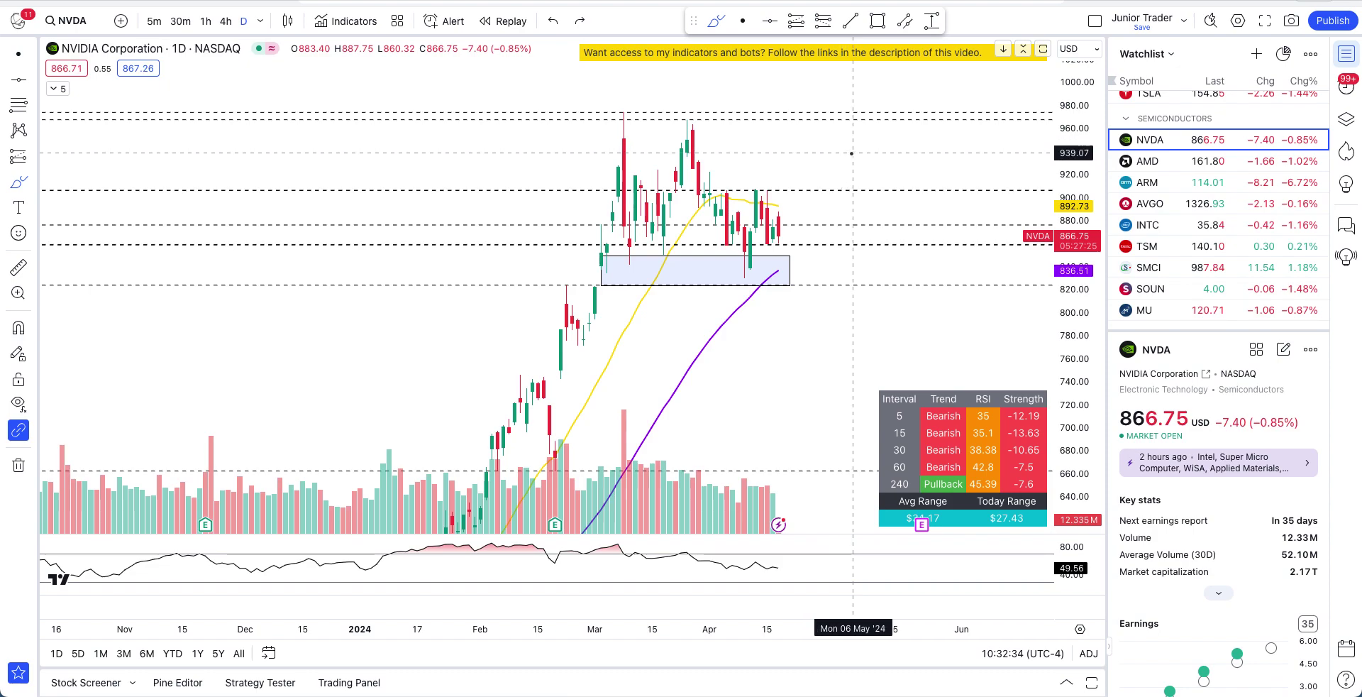
Open the full NVDA news list, read through the recent headlines, and return to the symbol details
{"action": "left_click", "coordinate": [1240, 472]}
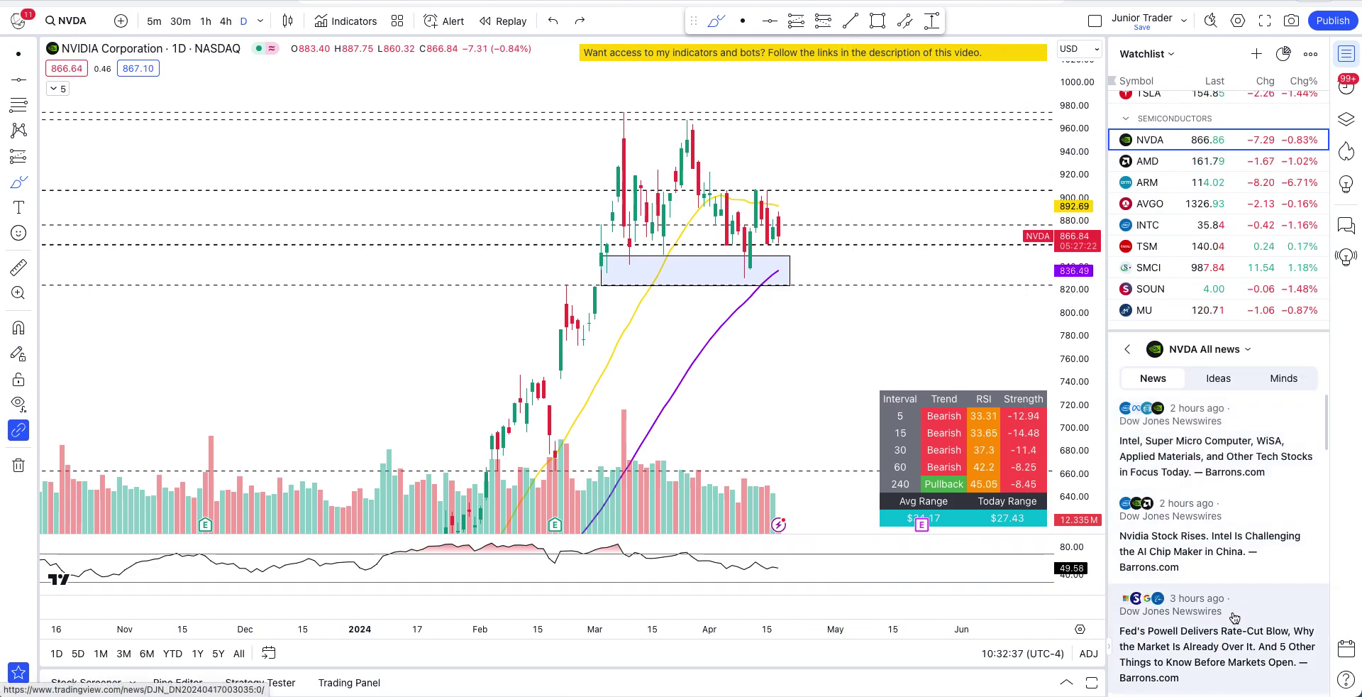
{"action": "scroll", "coordinate": [1235, 617], "scroll_direction": "down", "scroll_amount": 2}
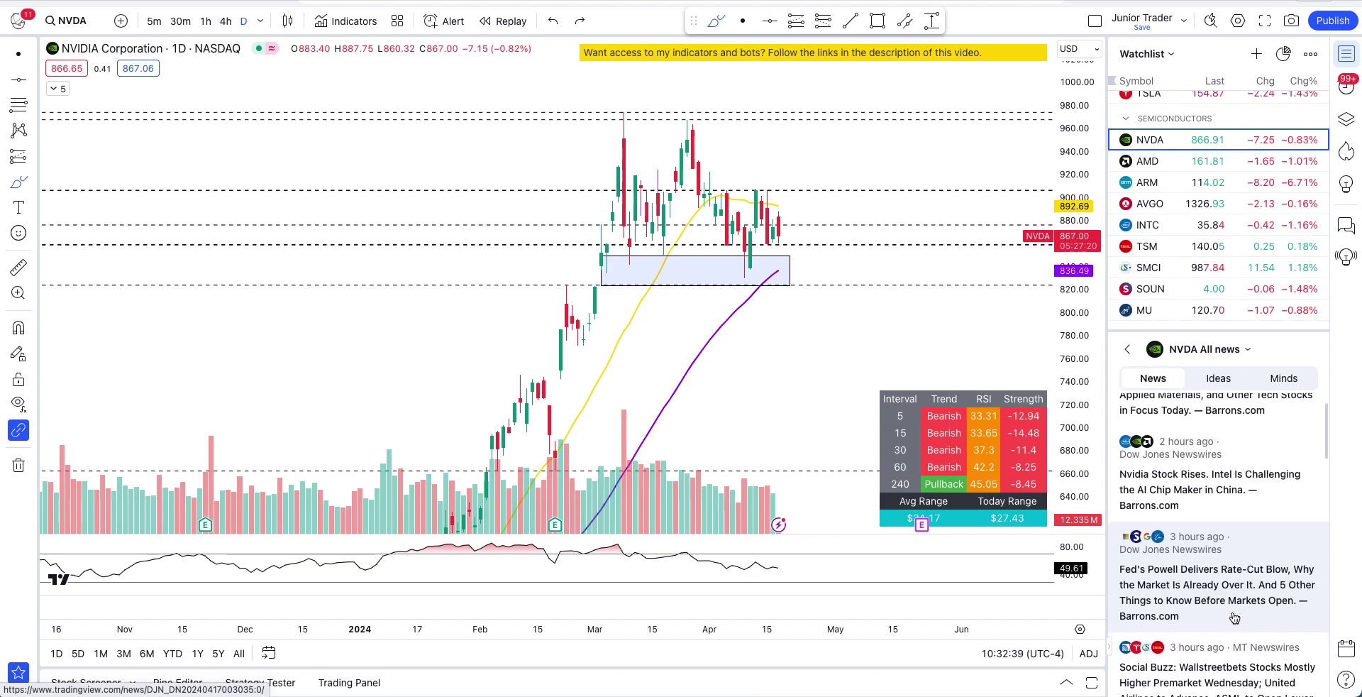
{"action": "scroll", "coordinate": [1235, 617], "scroll_direction": "down", "scroll_amount": 5}
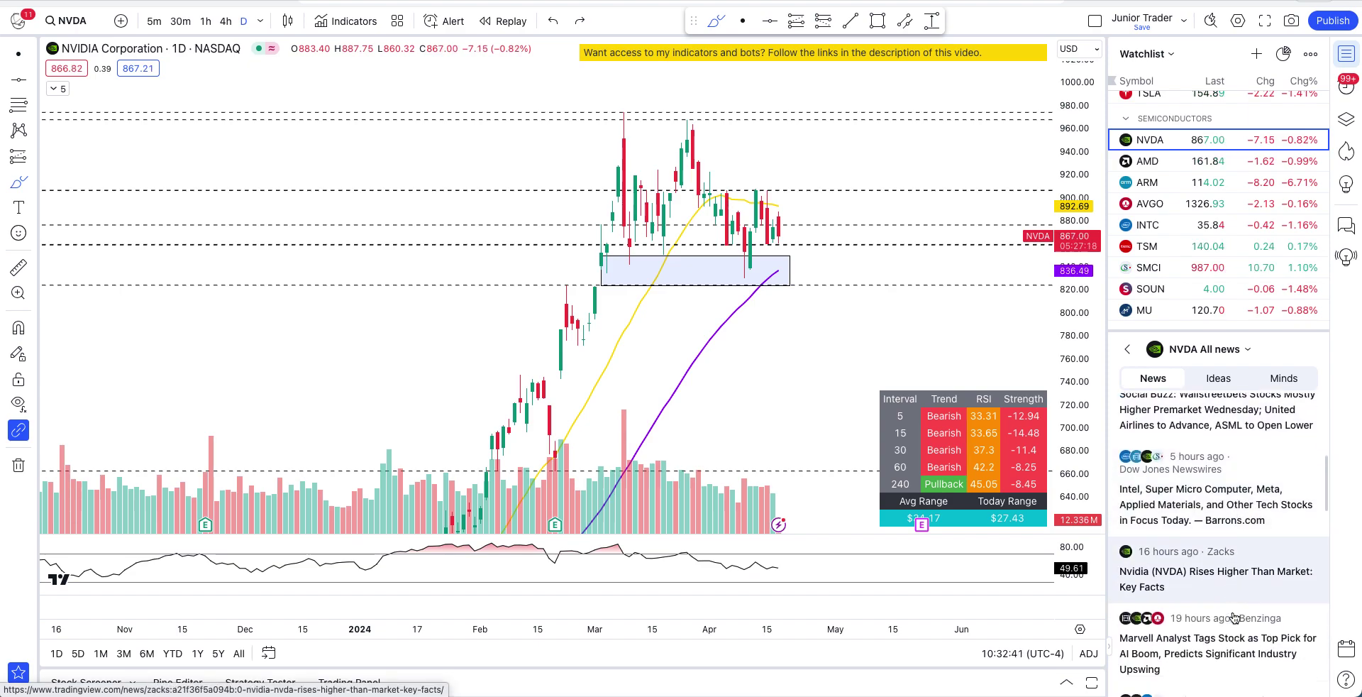
{"action": "scroll", "coordinate": [1235, 617], "scroll_direction": "down", "scroll_amount": 2}
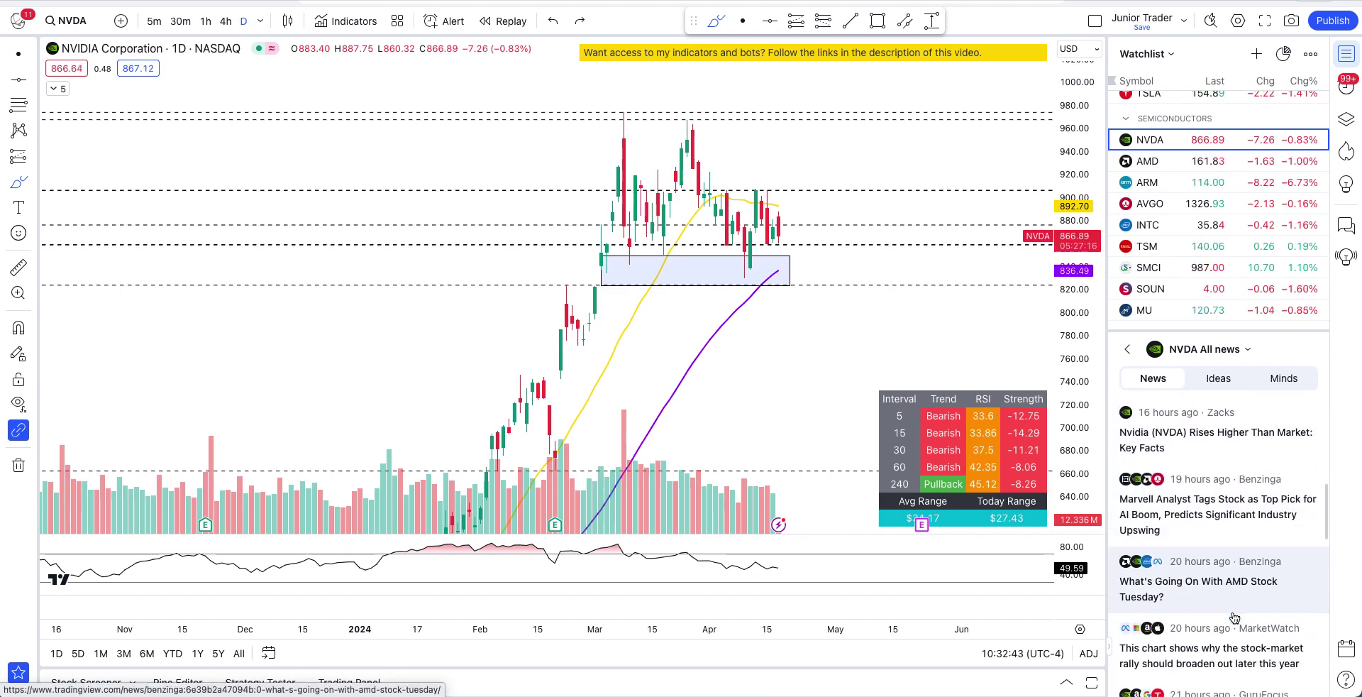
{"action": "scroll", "coordinate": [1234, 618], "scroll_direction": "down", "scroll_amount": 3}
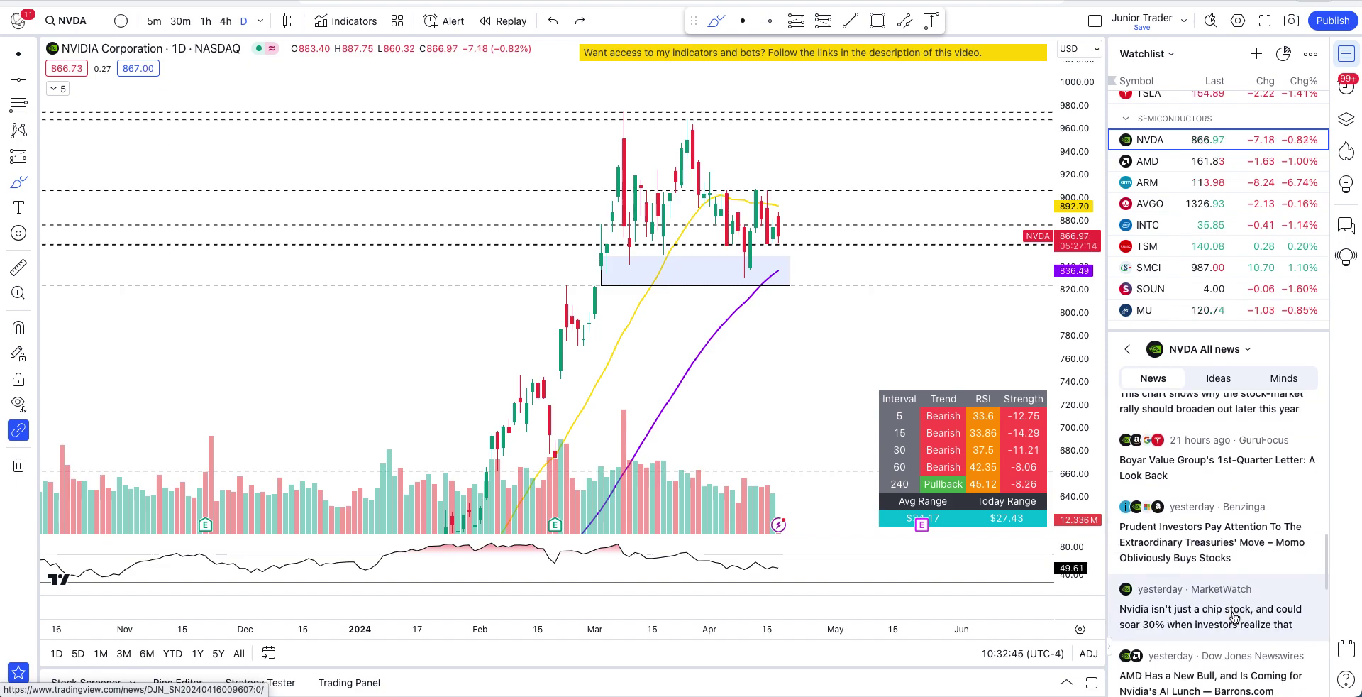
{"action": "scroll", "coordinate": [1227, 568], "scroll_direction": "down", "scroll_amount": 1}
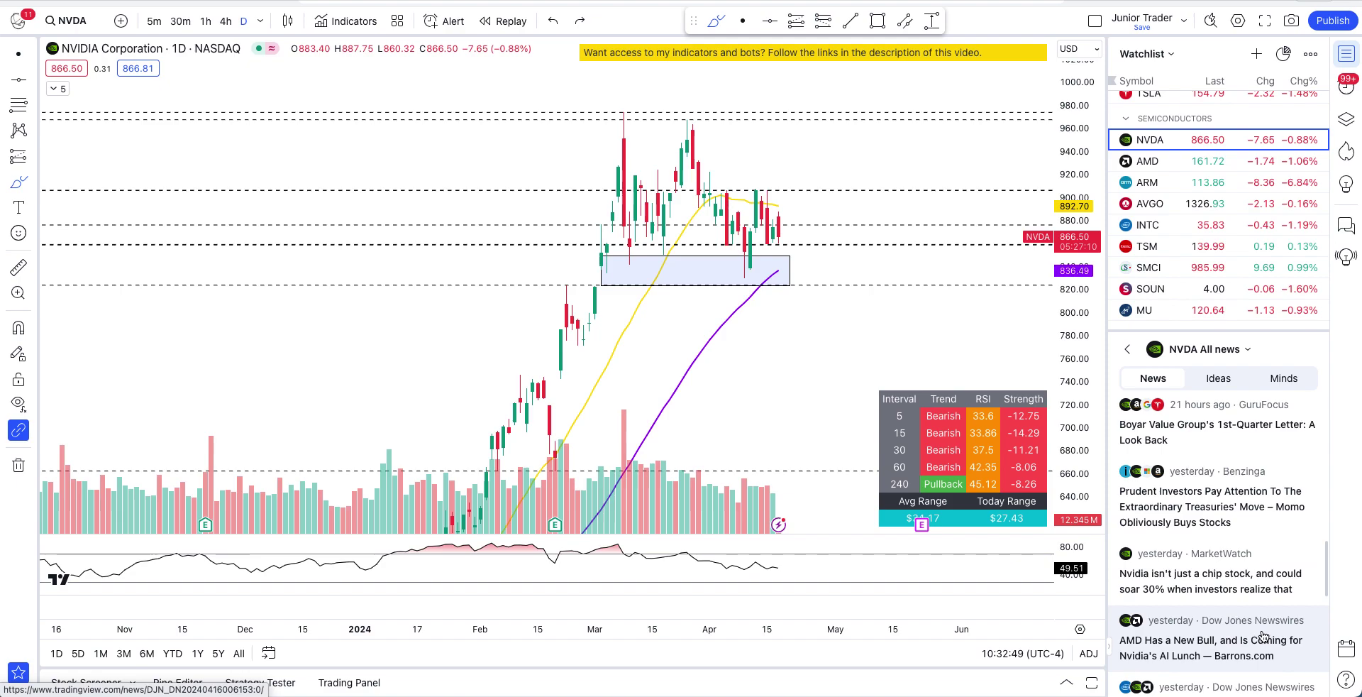
{"action": "scroll", "coordinate": [1241, 610], "scroll_direction": "down", "scroll_amount": 1}
{"action": "scroll", "coordinate": [1262, 633], "scroll_direction": "down", "scroll_amount": 3}
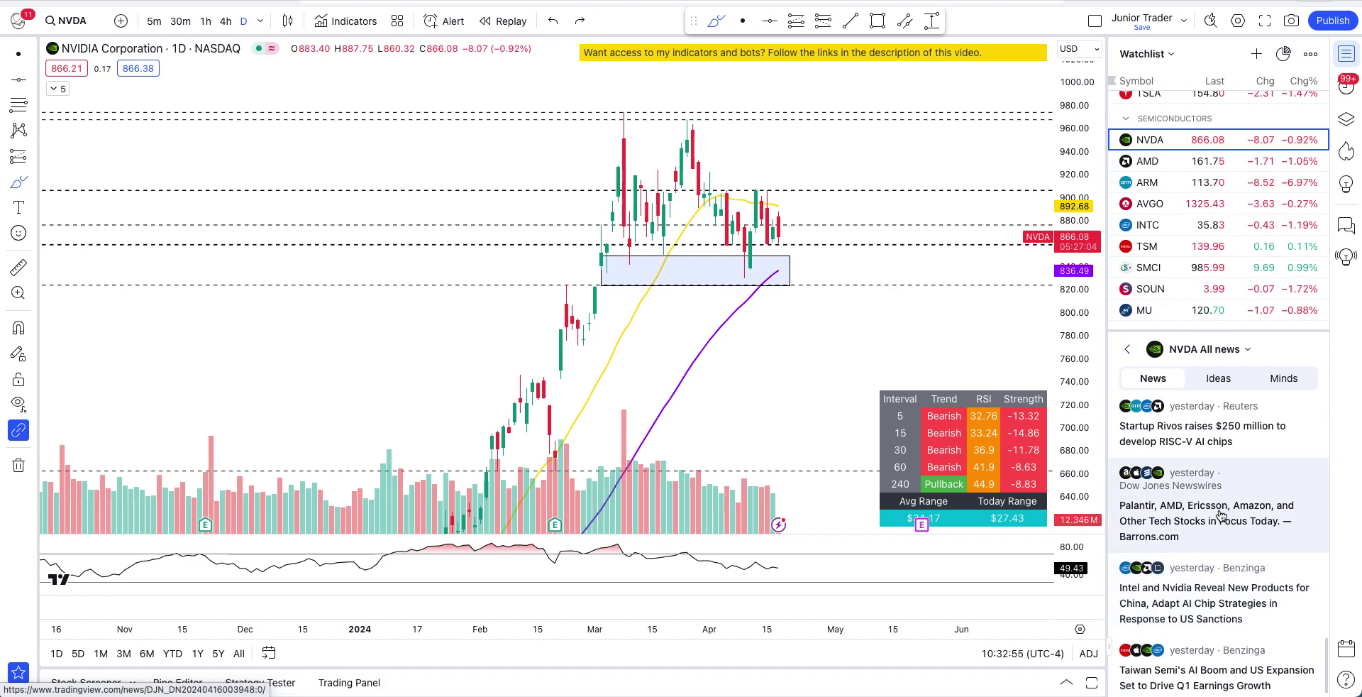
{"action": "scroll", "coordinate": [1220, 514], "scroll_direction": "down", "scroll_amount": 1}
{"action": "scroll", "coordinate": [1220, 514], "scroll_direction": "down", "scroll_amount": 1}
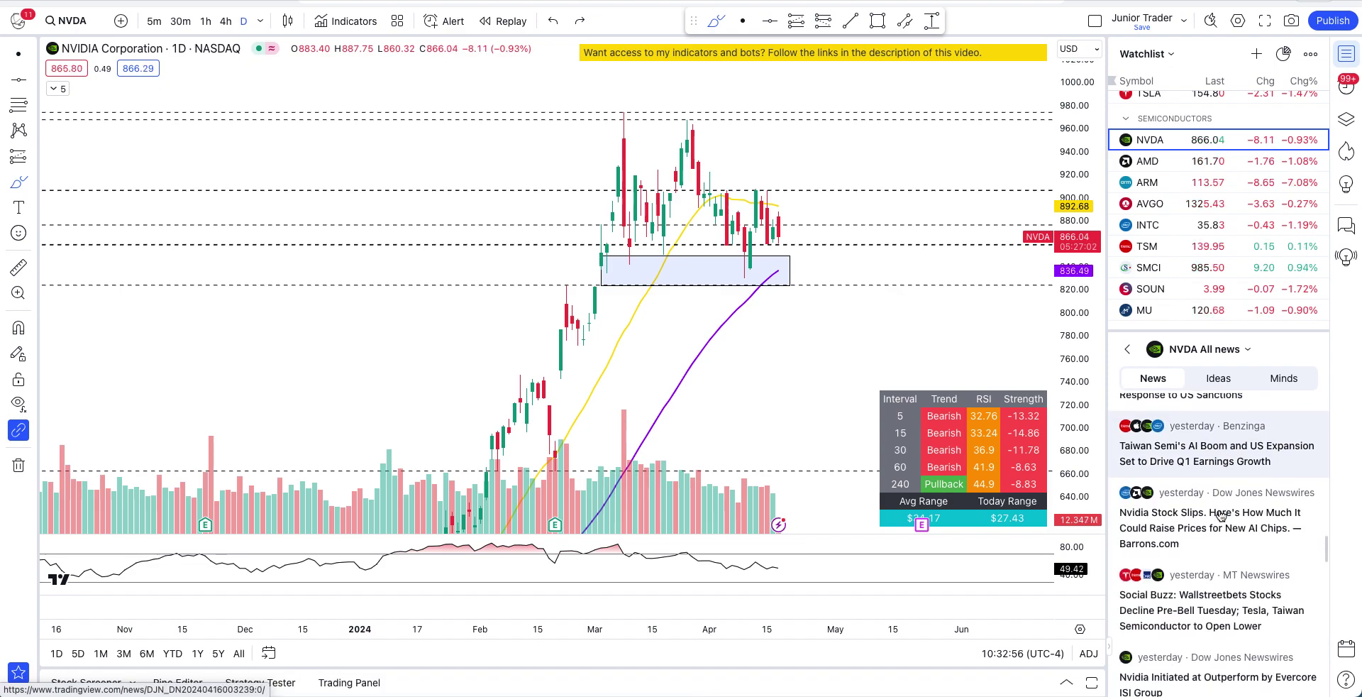
{"action": "scroll", "coordinate": [1220, 514], "scroll_direction": "down", "scroll_amount": 3}
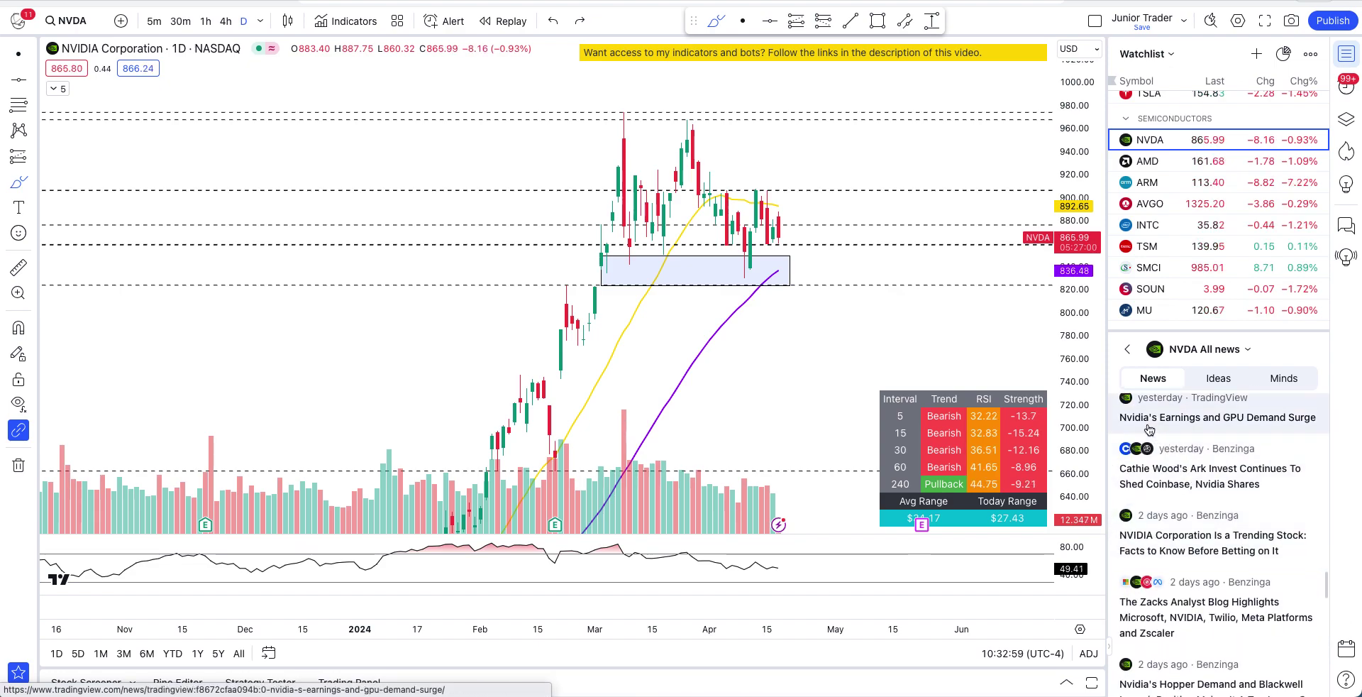
{"action": "left_click", "coordinate": [1127, 348]}
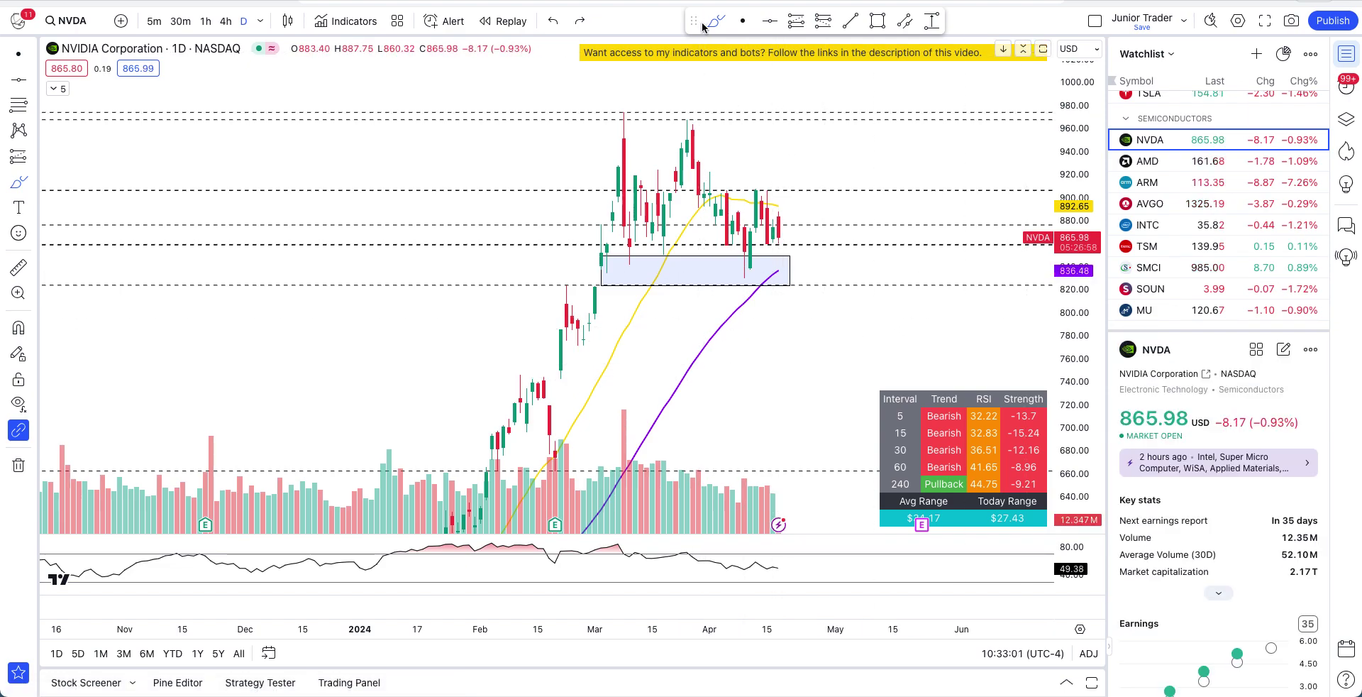
Switch the chart to the 5-minute interval and enlarge the price scale to examine the April 17 sell-off above the shaded zone
{"action": "left_click_drag", "start_coordinate": [818, 371], "coordinate": [878, 344]}
{"action": "scroll", "coordinate": [878, 344], "scroll_direction": "up", "scroll_amount": 2}
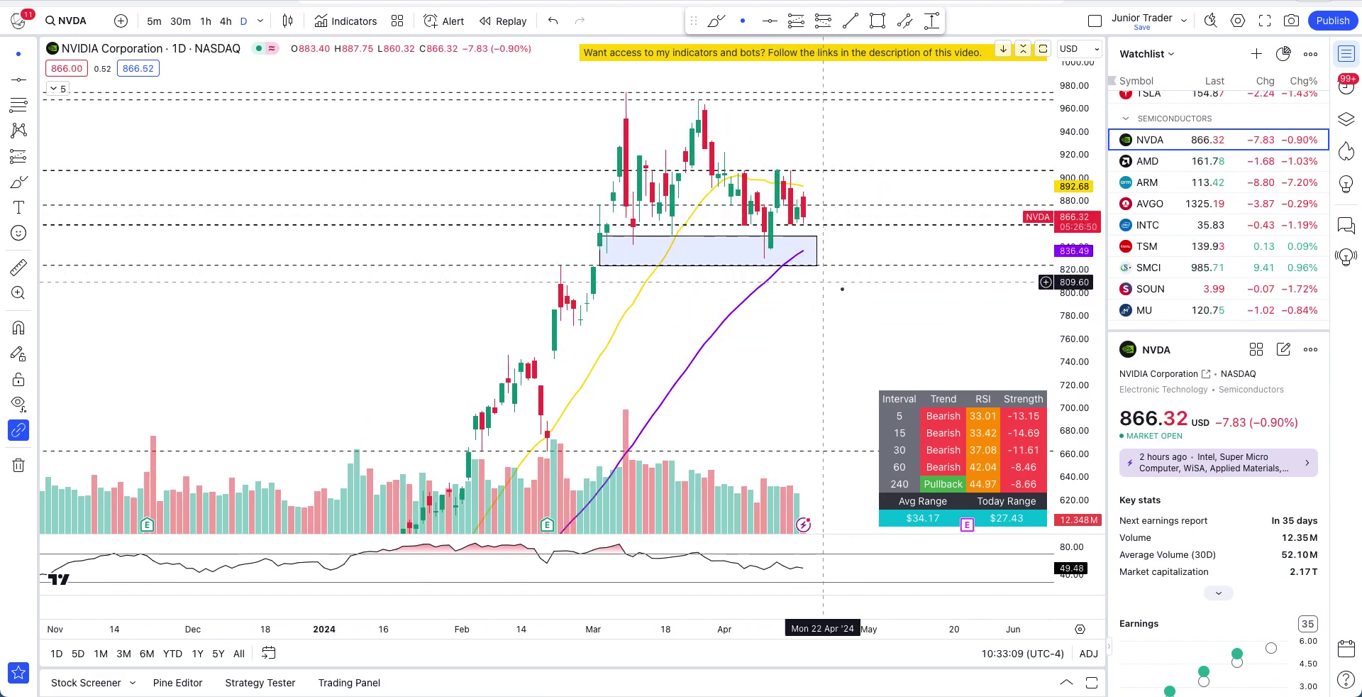
{"action": "left_click", "coordinate": [155, 23]}
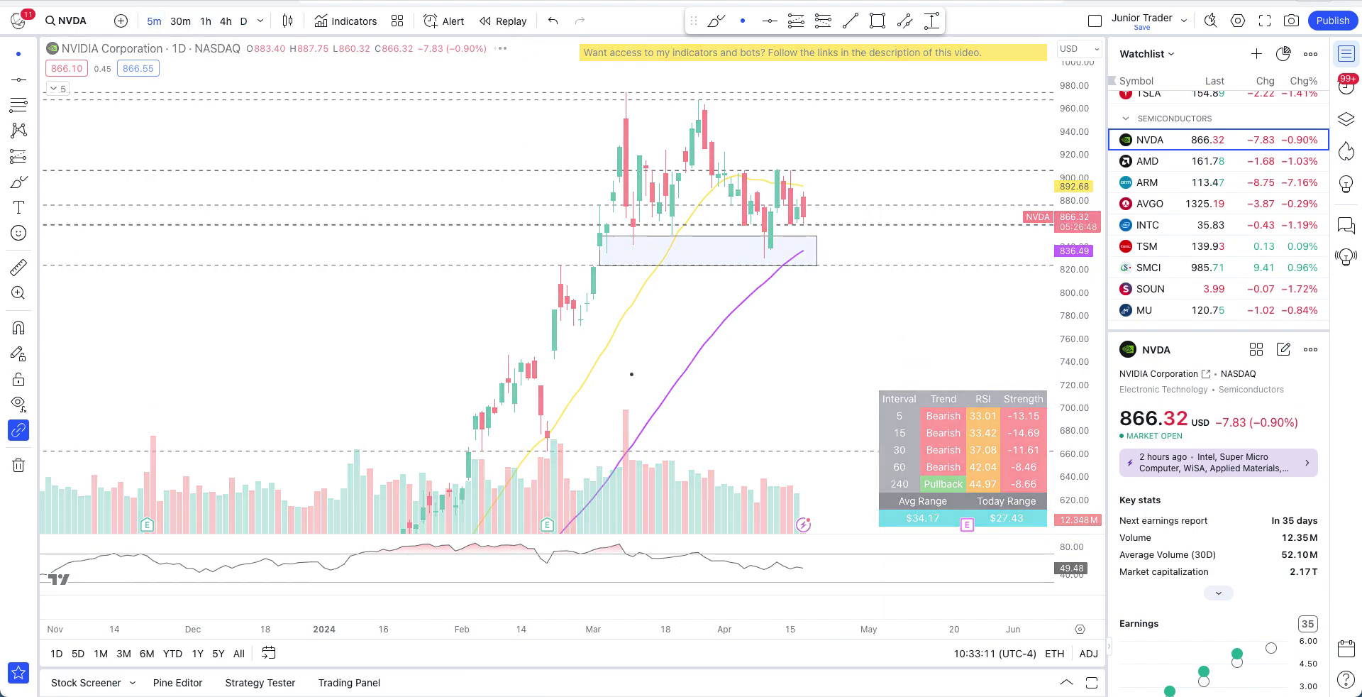
{"action": "left_click_drag", "start_coordinate": [737, 168], "coordinate": [665, 263]}
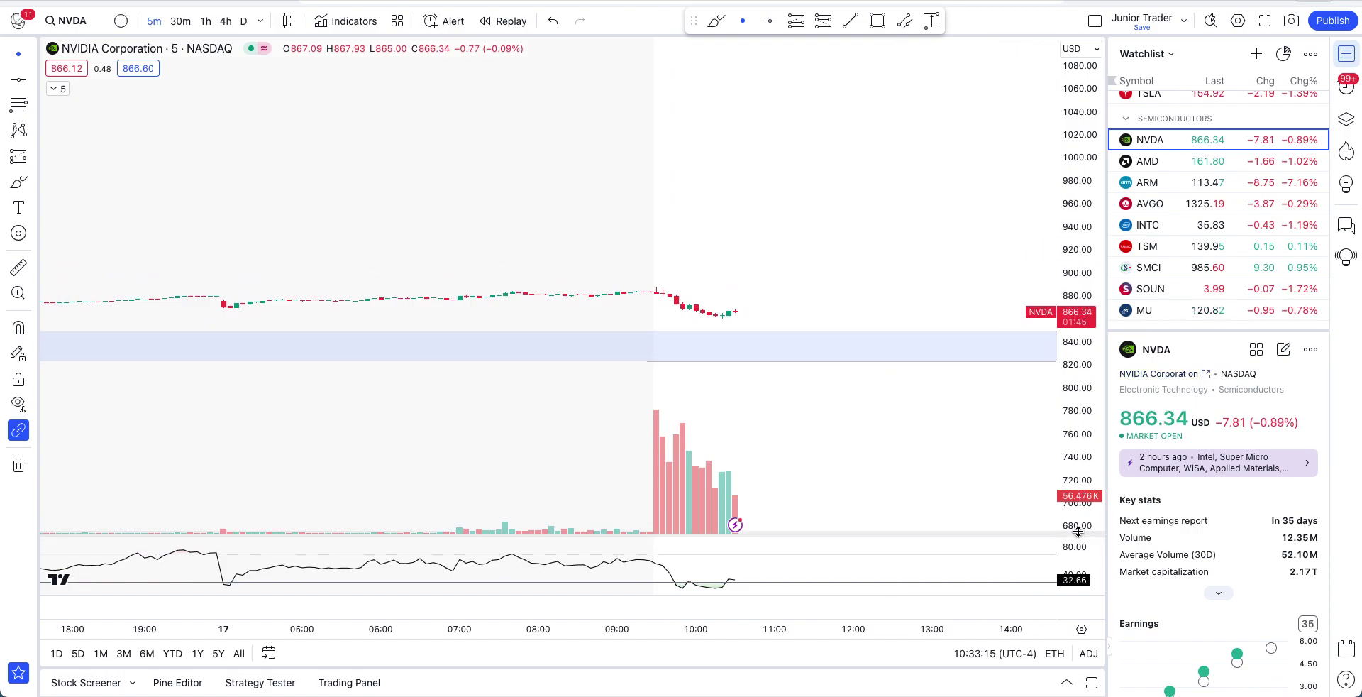
{"action": "left_click_drag", "start_coordinate": [1079, 508], "coordinate": [1079, 1]}
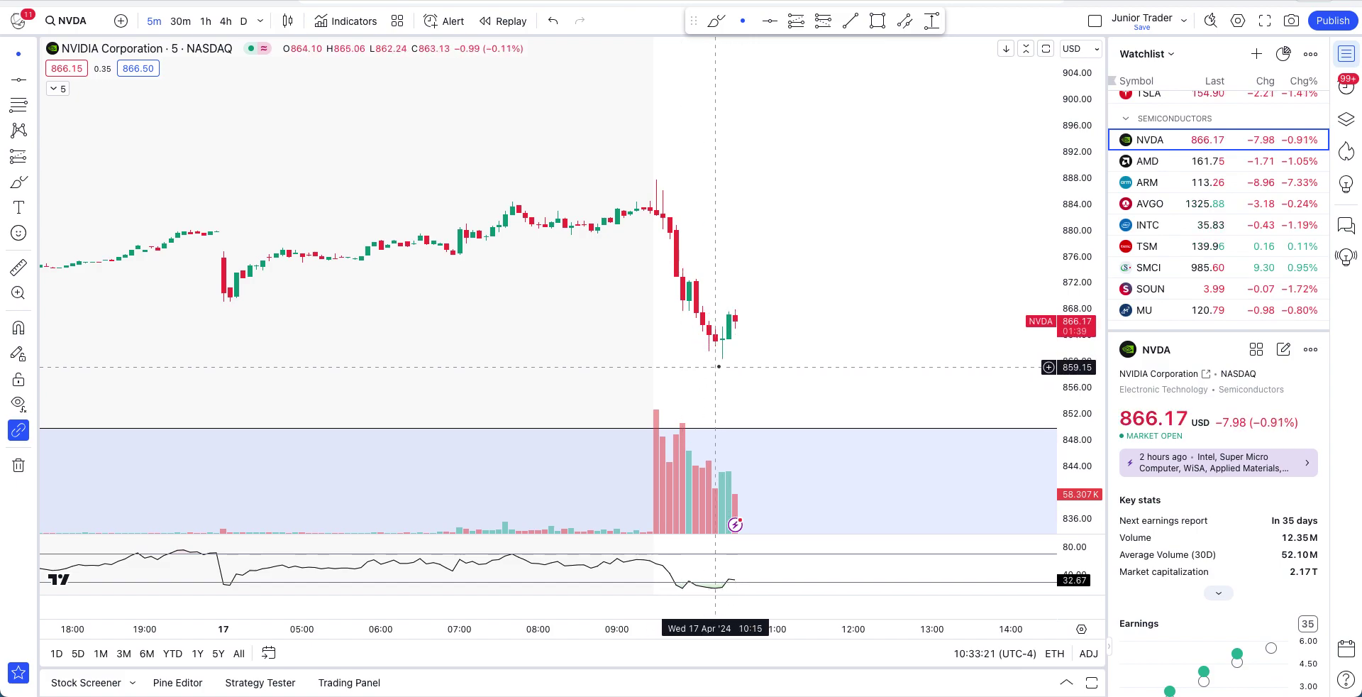
Switch the chart to the 1-hour interval and rescale it to show price from the shaded zone up to the upper dashed levels
{"action": "left_click", "coordinate": [206, 21]}
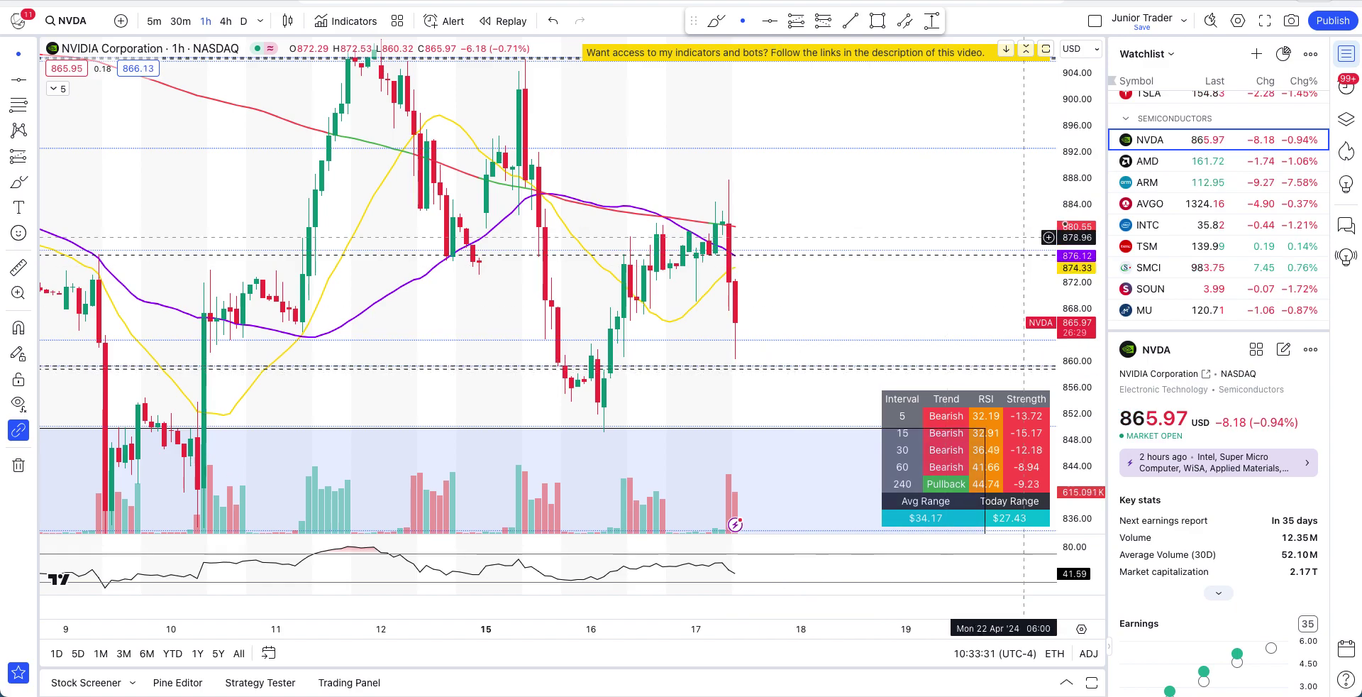
{"action": "left_click_drag", "start_coordinate": [1091, 179], "coordinate": [1102, 287]}
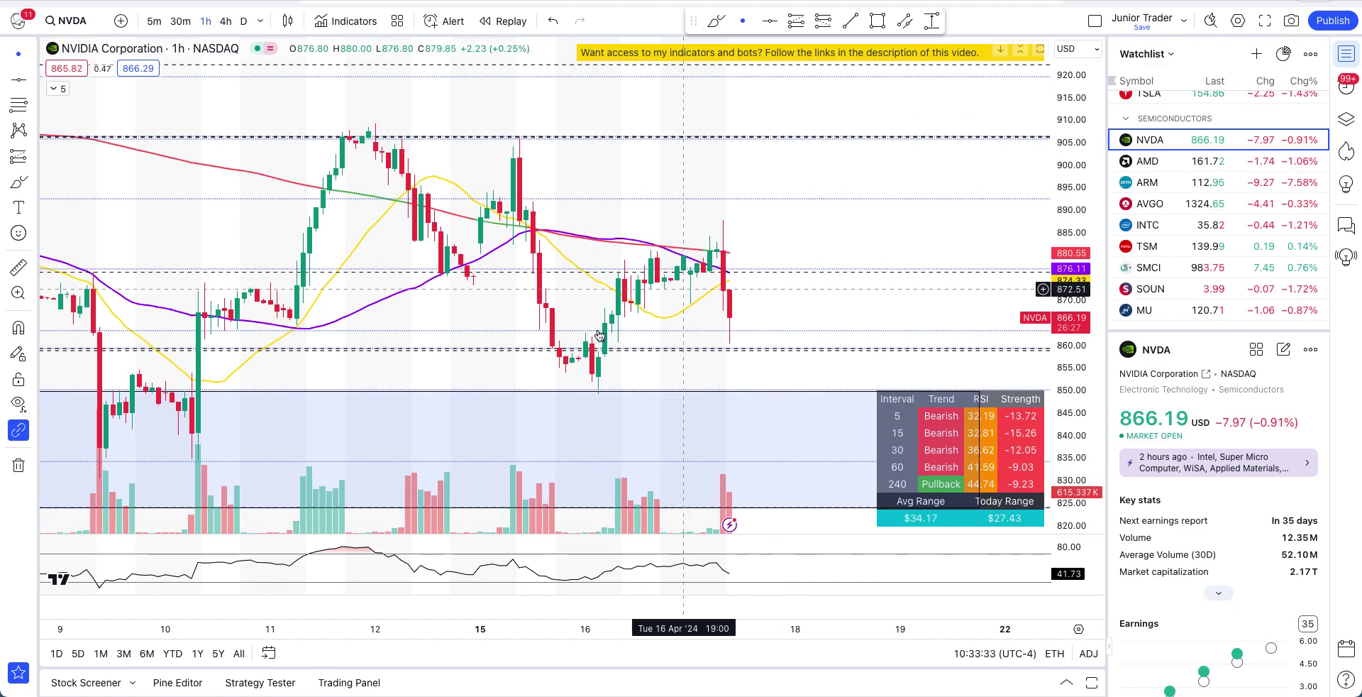
Widen the 1-hour chart's time range and compress its price scale to examine price action from March through mid-April
{"action": "scroll", "coordinate": [579, 288], "scroll_direction": "down", "scroll_amount": 5}
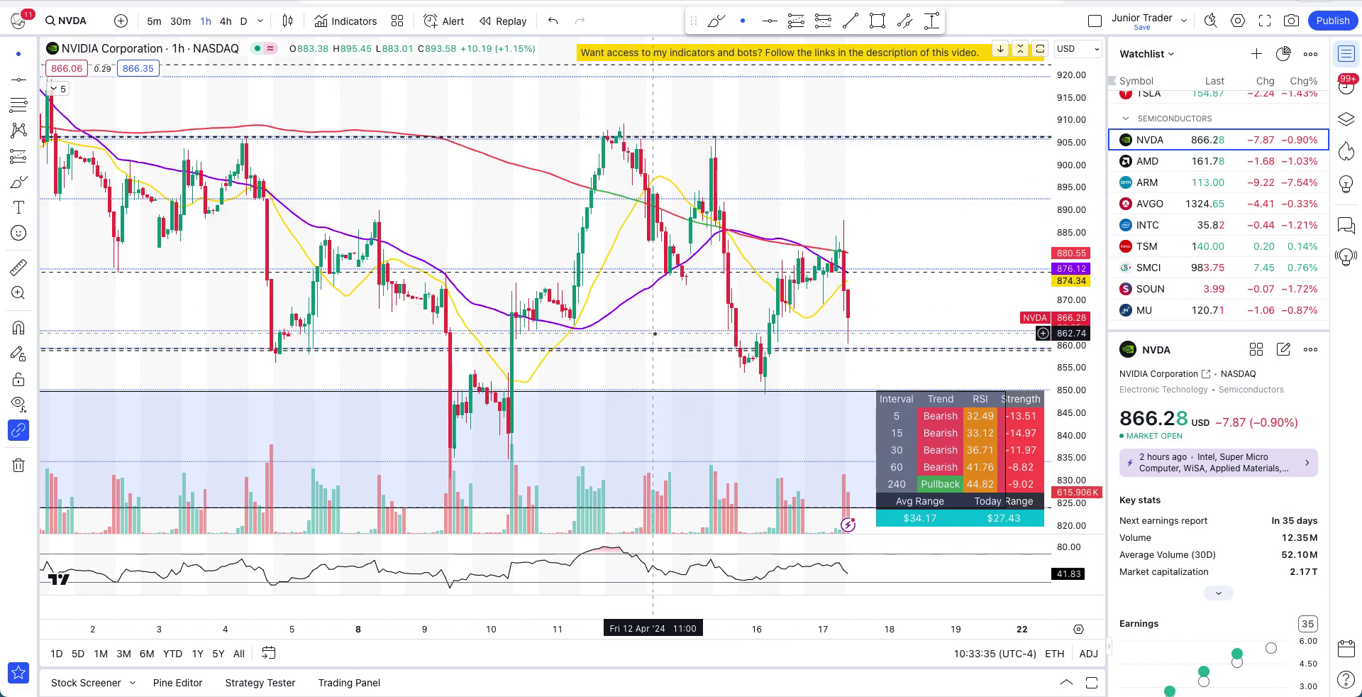
{"action": "scroll", "coordinate": [620, 163], "scroll_direction": "down", "scroll_amount": 5}
{"action": "scroll", "coordinate": [655, 333], "scroll_direction": "down", "scroll_amount": 5}
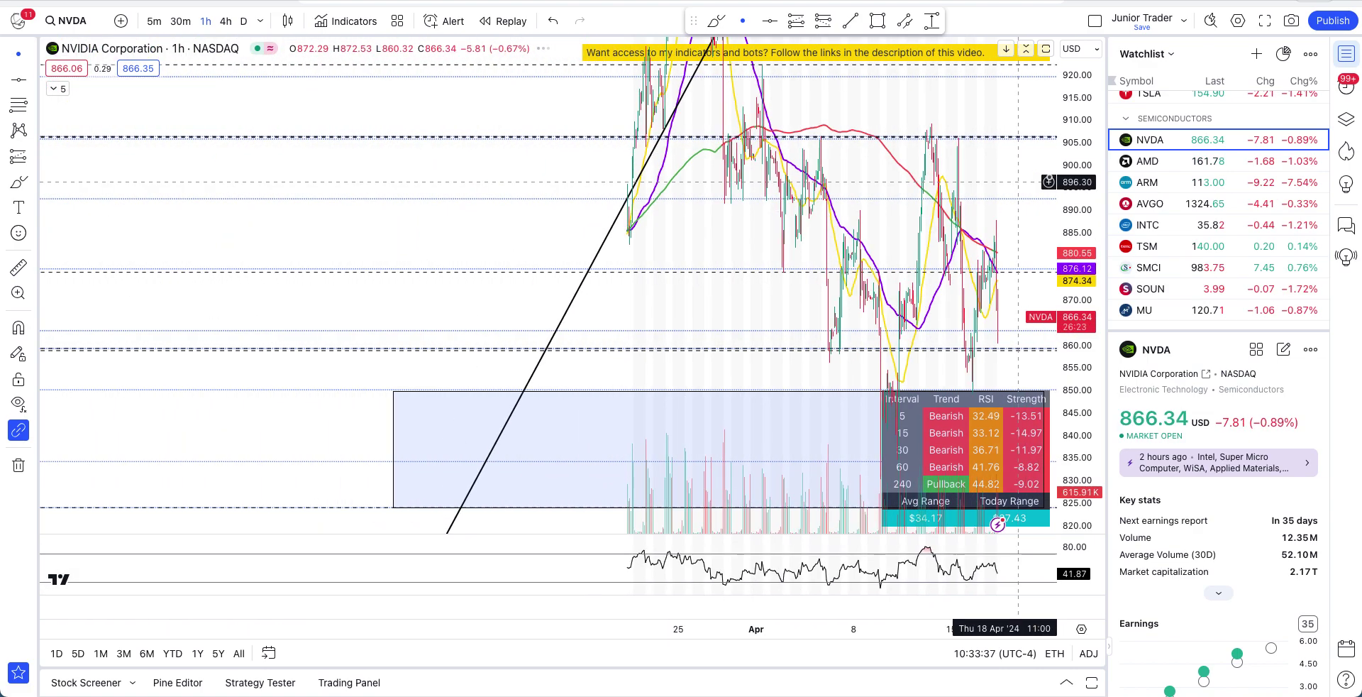
{"action": "left_click_drag", "start_coordinate": [1079, 228], "coordinate": [1029, 359]}
{"action": "scroll", "coordinate": [777, 279], "scroll_direction": "up", "scroll_amount": 3}
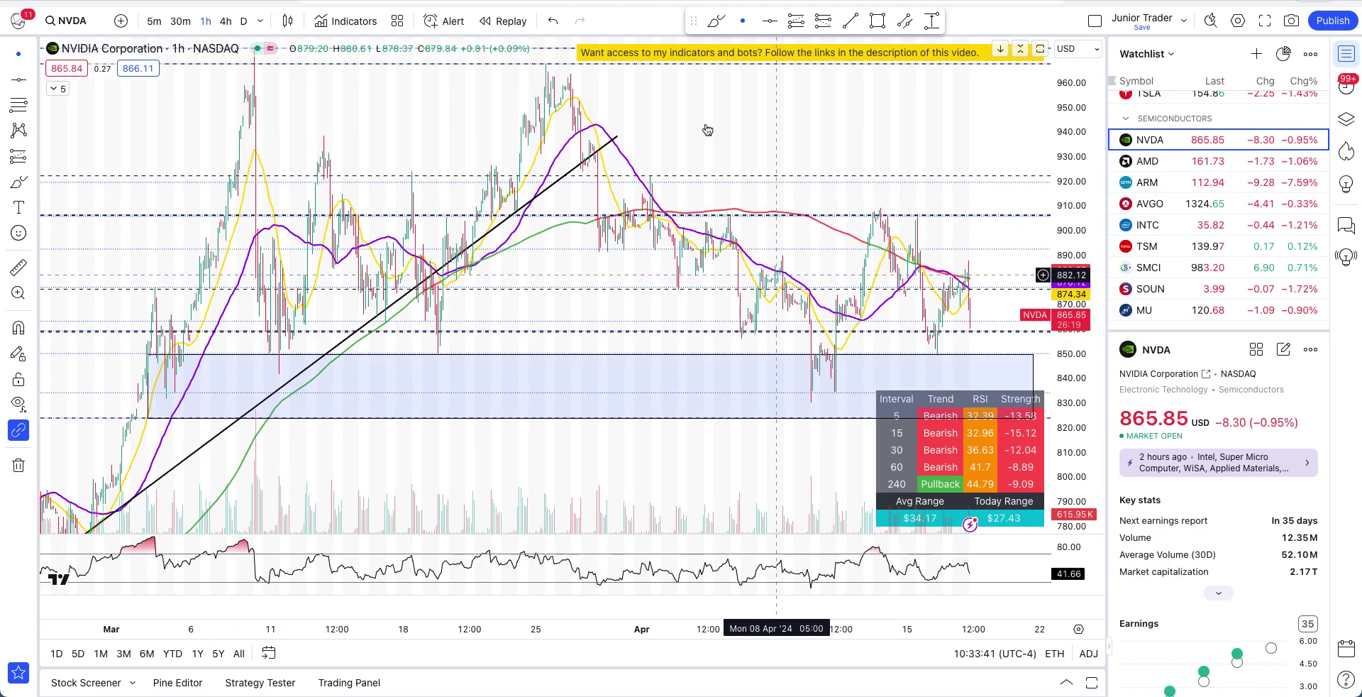
Try to sketch a broad rounded top across March–April with the brush, undo it, and mark the falling April highs from about 906 to 882
{"action": "left_click", "coordinate": [717, 21]}
{"action": "mouse_move", "coordinate": [355, 341]}
{"action": "left_mouse_down"}
{"action": "mouse_move", "coordinate": [449, 286]}
{"action": "mouse_move", "coordinate": [605, 228]}
{"action": "mouse_move", "coordinate": [714, 213]}
{"action": "mouse_move", "coordinate": [880, 251]}
{"action": "mouse_move", "coordinate": [1018, 320]}
{"action": "left_mouse_up"}
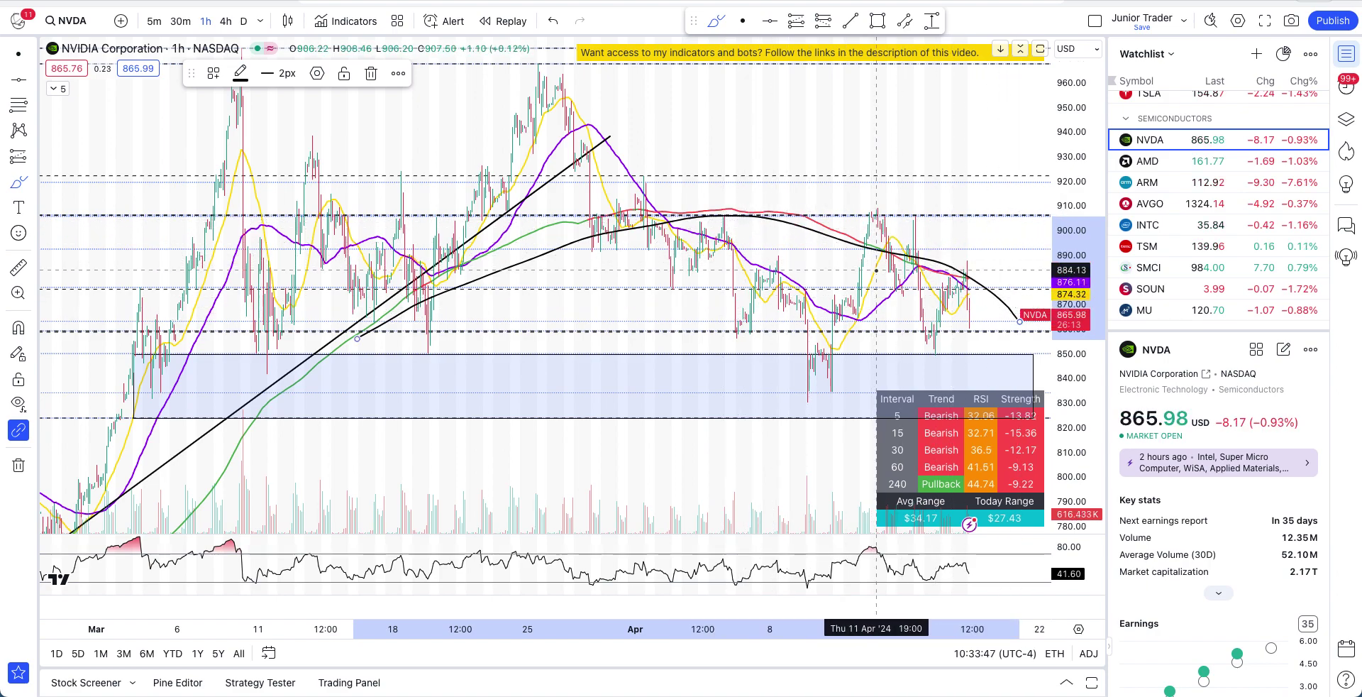
{"action": "key", "text": "ctrl+z"}
{"action": "left_click_drag", "start_coordinate": [869, 215], "coordinate": [993, 274]}
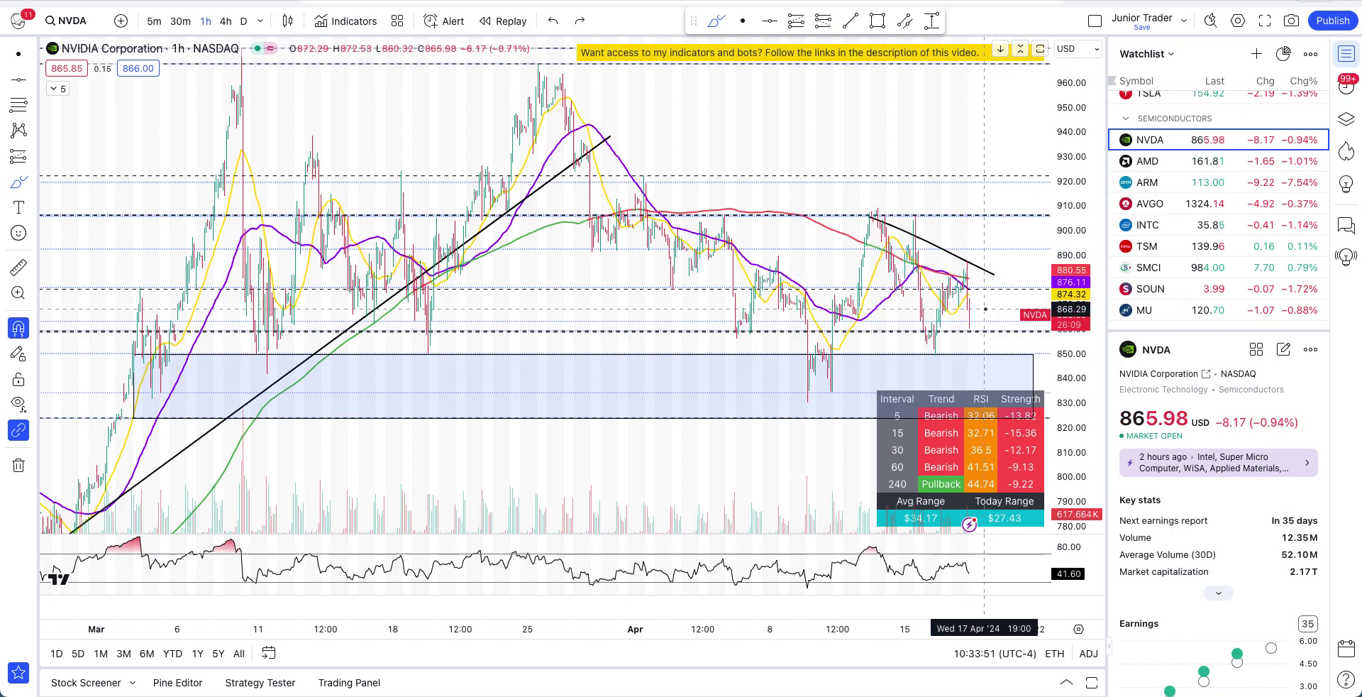
Enlarge the April candles on the 1-hour chart and review the indices and stocks at the start of the watchlist
{"action": "scroll", "coordinate": [958, 200], "scroll_direction": "up", "scroll_amount": 8}
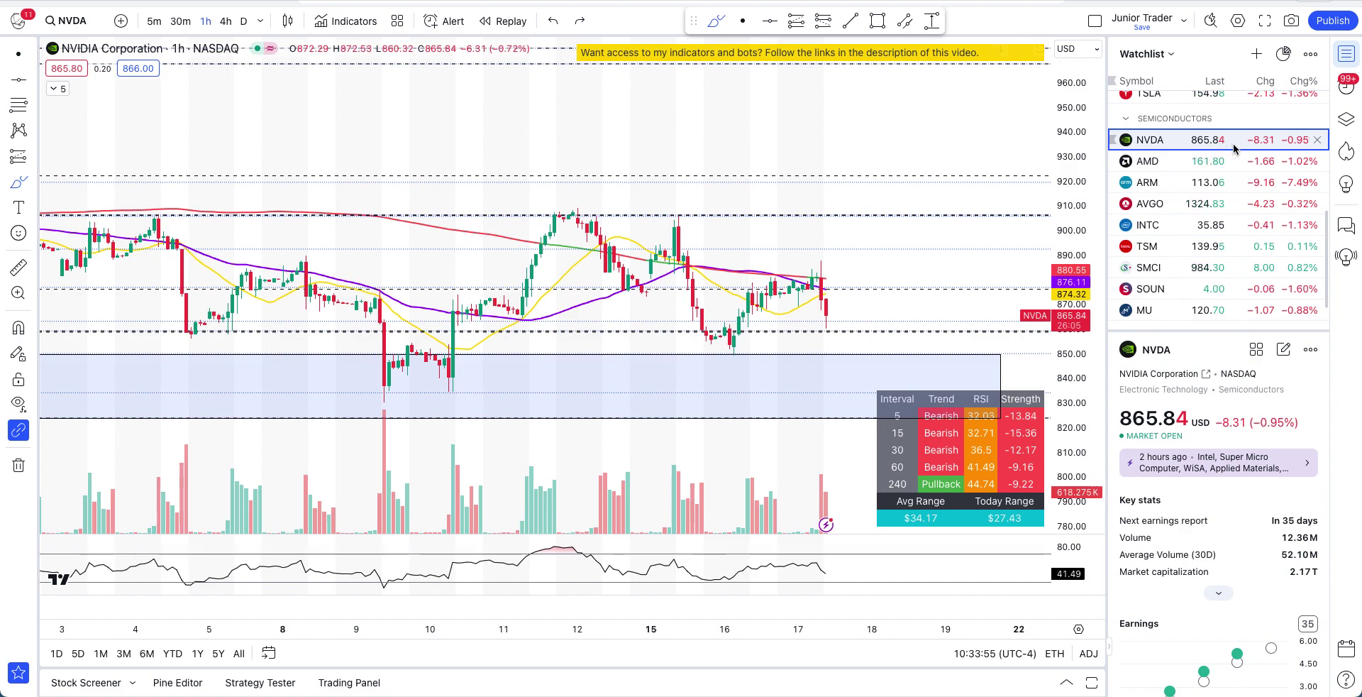
{"action": "scroll", "coordinate": [1201, 145], "scroll_direction": "up", "scroll_amount": 5}
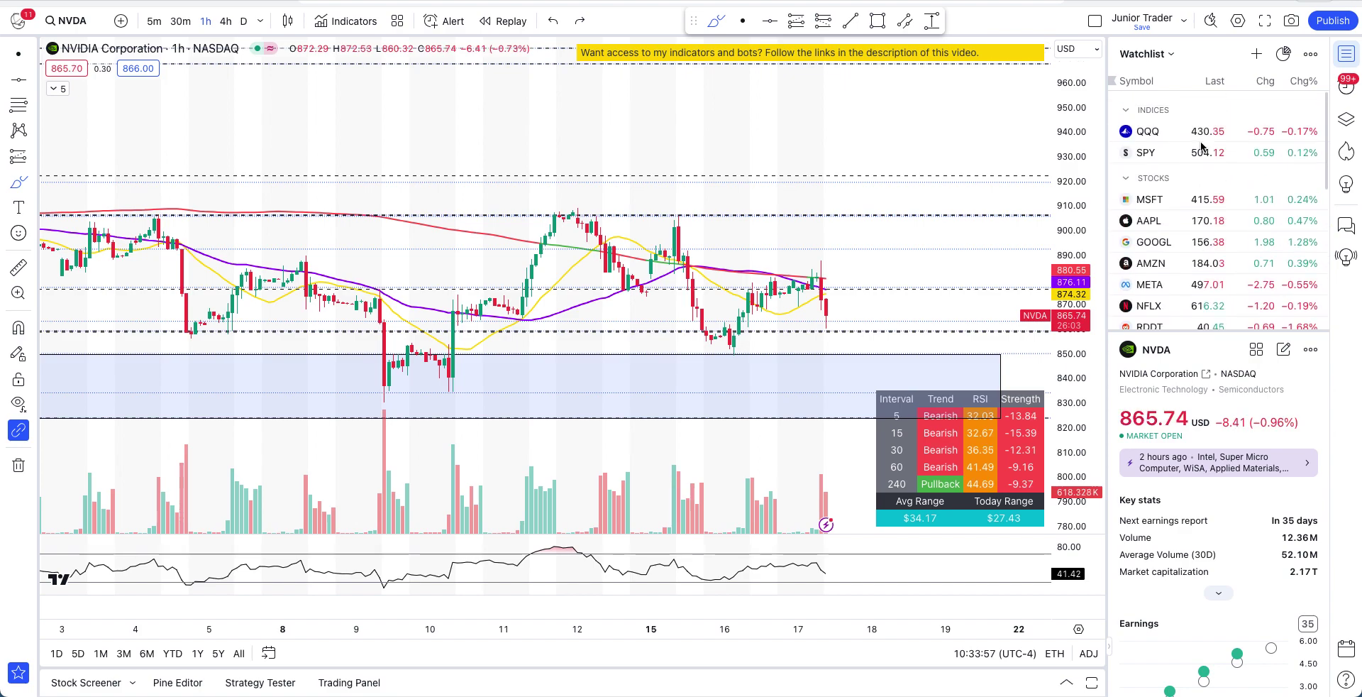
{"action": "scroll", "coordinate": [1199, 216], "scroll_direction": "down", "scroll_amount": 3}
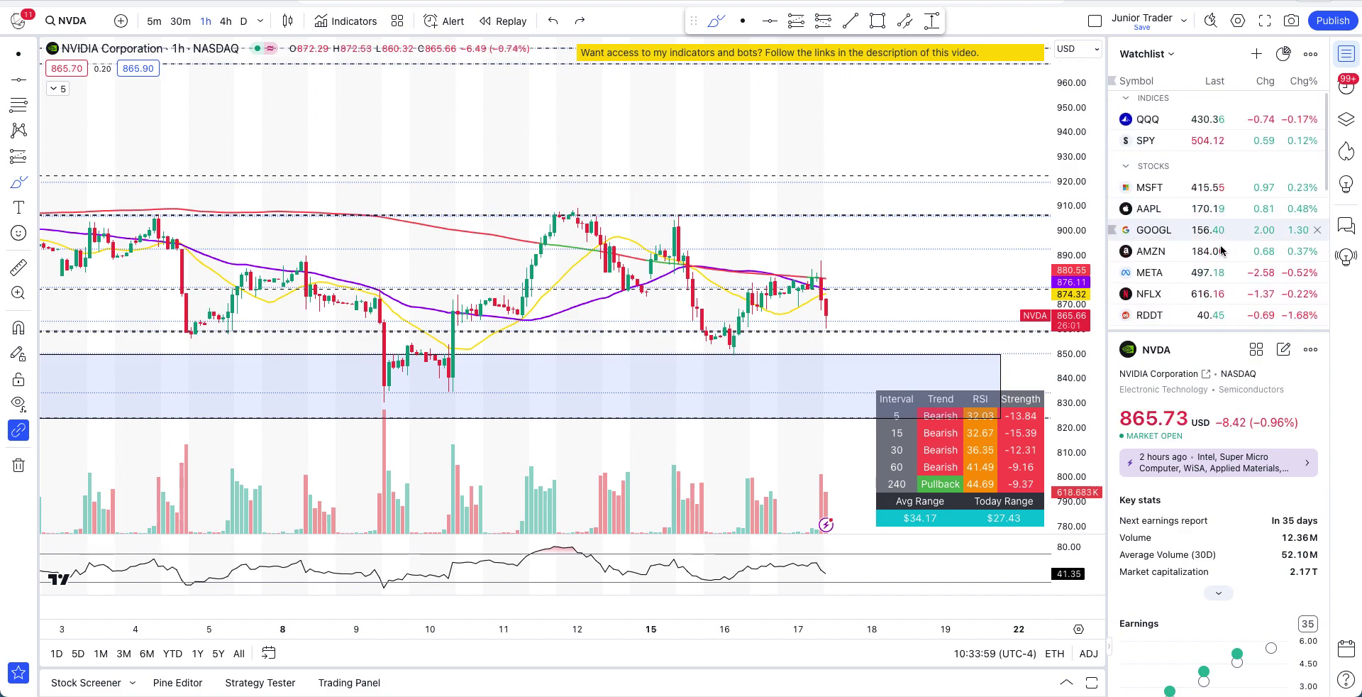
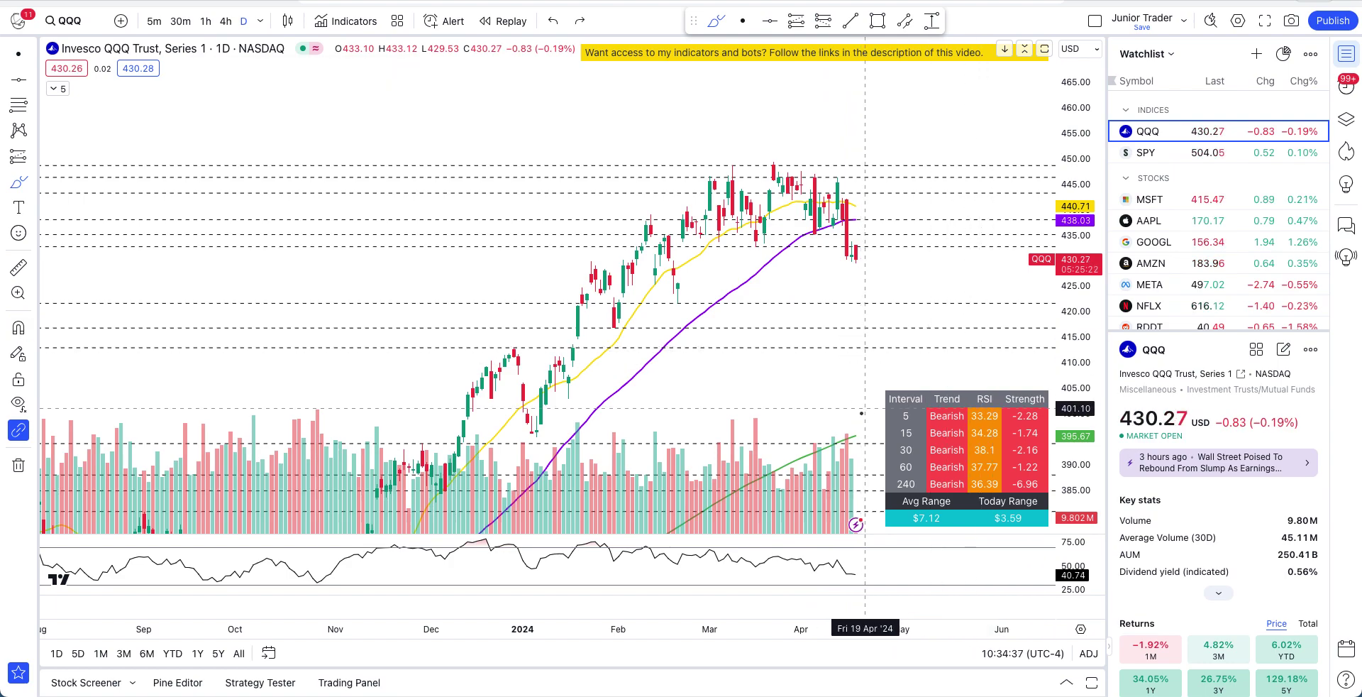
Switch the QQQ chart to the 1-hour interval, undoing the short brush strokes made on the daily and hourly charts
{"action": "mouse_move", "coordinate": [857, 415]}
{"action": "left_mouse_down"}
{"action": "mouse_move", "coordinate": [845, 471]}
{"action": "mouse_move", "coordinate": [865, 409]}
{"action": "left_mouse_up"}
{"action": "key", "text": "ctrl+z"}
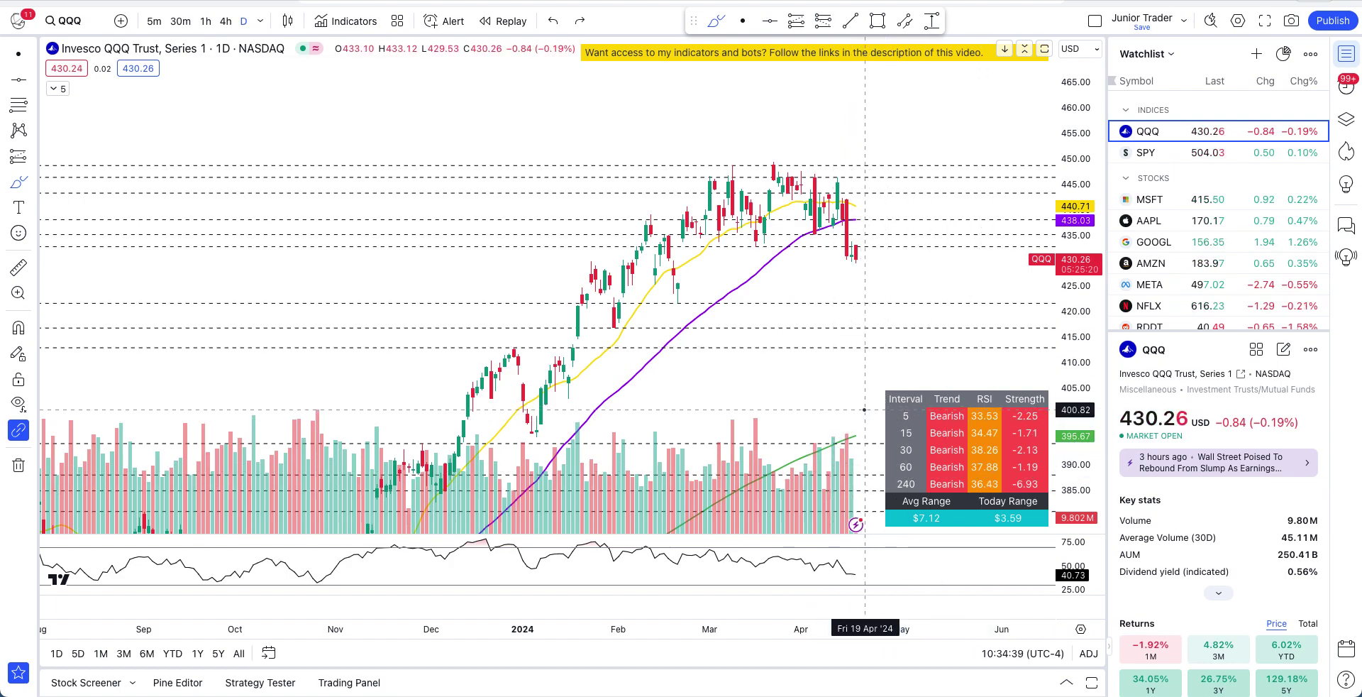
{"action": "left_click", "coordinate": [204, 22]}
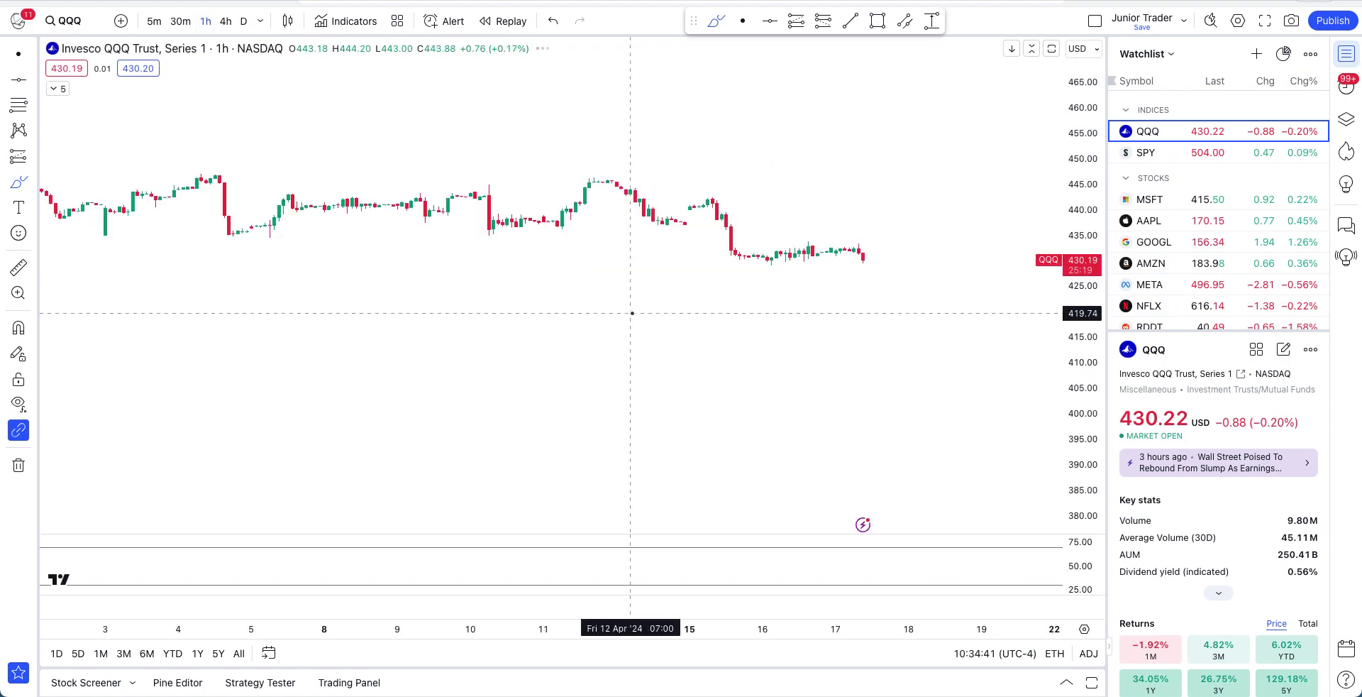
{"action": "scroll", "coordinate": [657, 365], "scroll_direction": "down", "scroll_amount": 6}
{"action": "mouse_move", "coordinate": [349, 151]}
{"action": "left_mouse_down"}
{"action": "mouse_move", "coordinate": [833, 143]}
{"action": "mouse_move", "coordinate": [842, 187]}
{"action": "mouse_move", "coordinate": [827, 213]}
{"action": "mouse_move", "coordinate": [289, 216]}
{"action": "mouse_move", "coordinate": [328, 159]}
{"action": "left_mouse_up"}
{"action": "key", "text": "ctrl+z"}
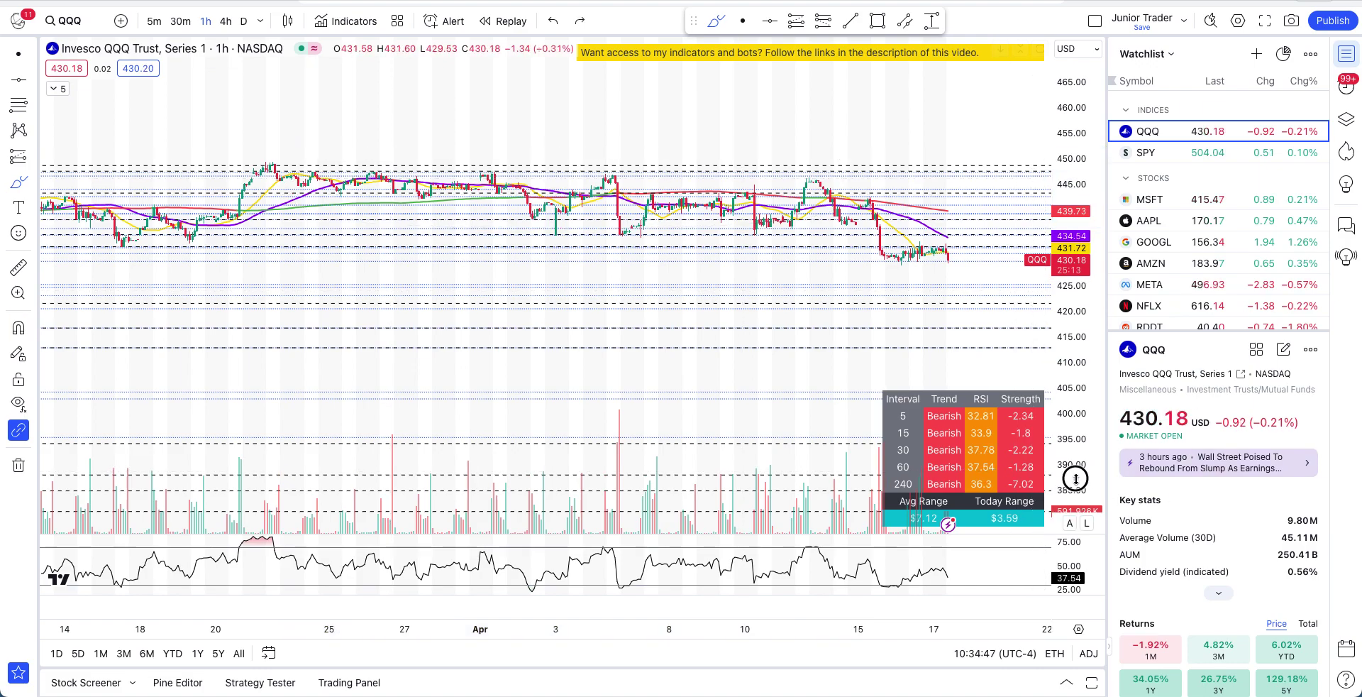
Rescale the QQQ 1-hour chart and examine price against its moving averages and levels from mid-February to mid-April
{"action": "left_click_drag", "start_coordinate": [1071, 468], "coordinate": [1067, 125]}
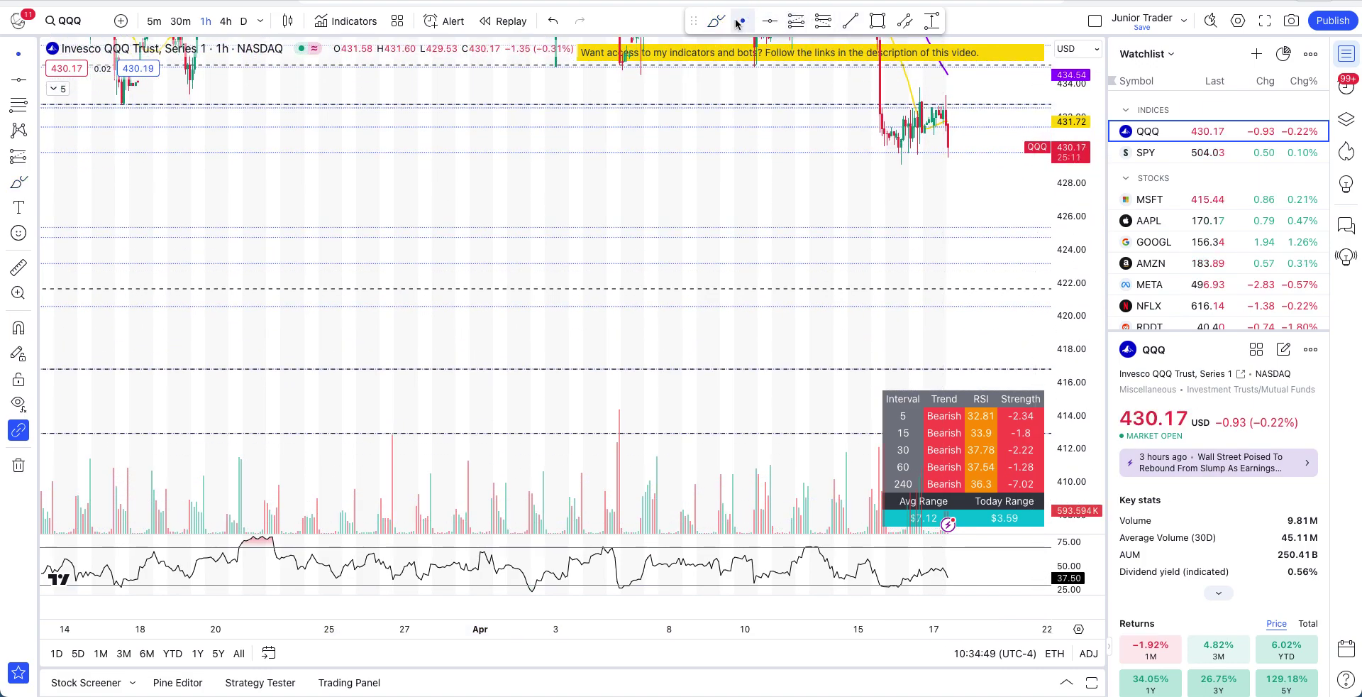
{"action": "left_click_drag", "start_coordinate": [776, 149], "coordinate": [757, 356]}
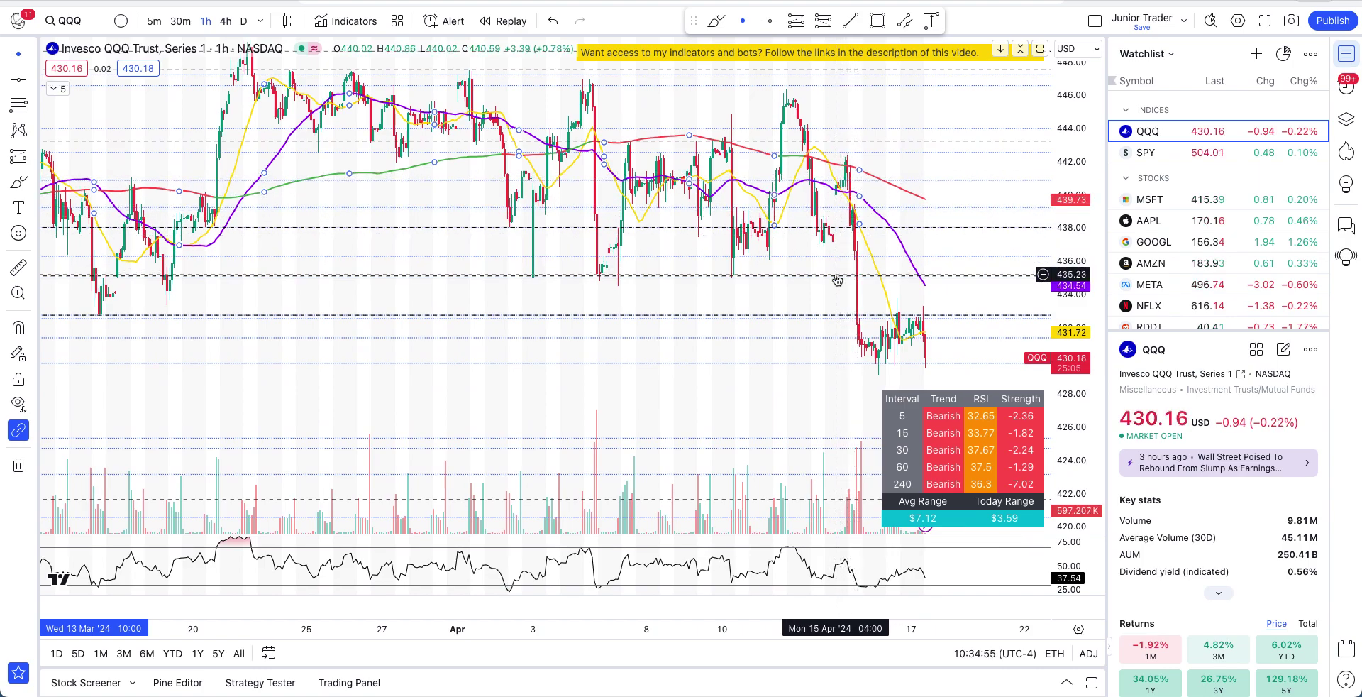
{"action": "scroll", "coordinate": [837, 279], "scroll_direction": "down", "scroll_amount": 5}
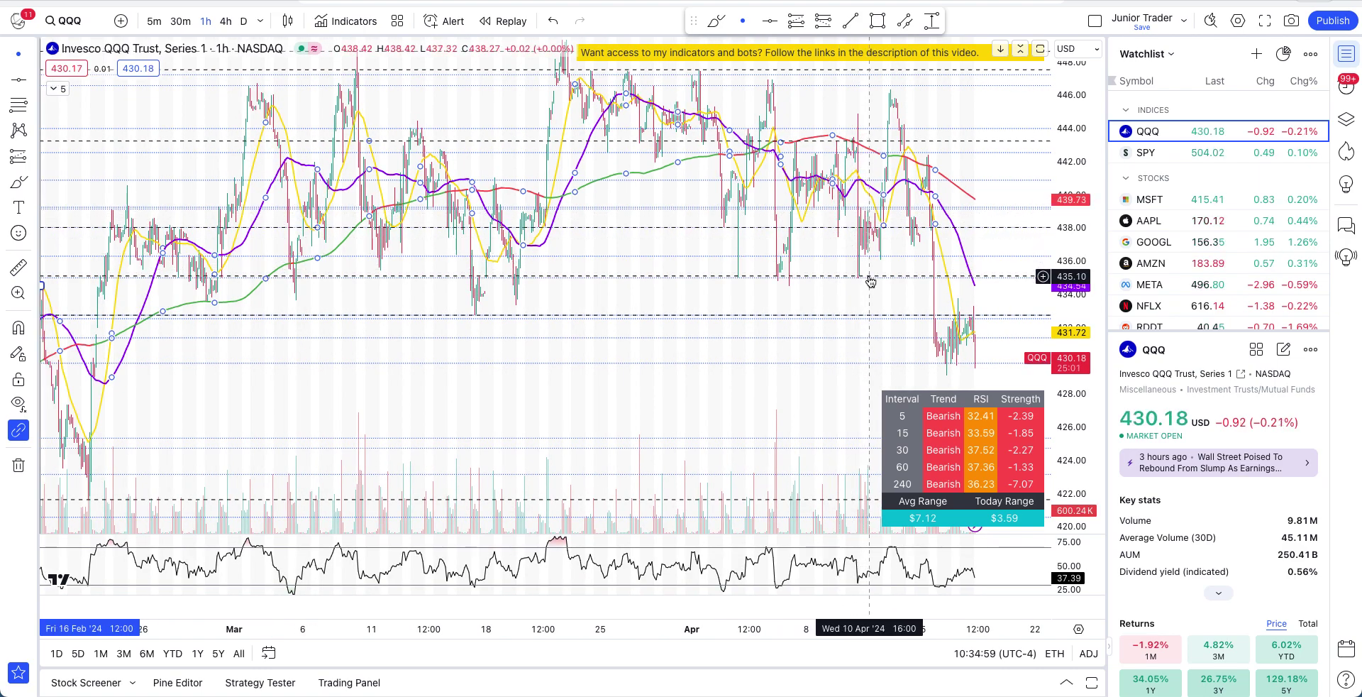
{"action": "scroll", "coordinate": [870, 281], "scroll_direction": "up", "scroll_amount": 5}
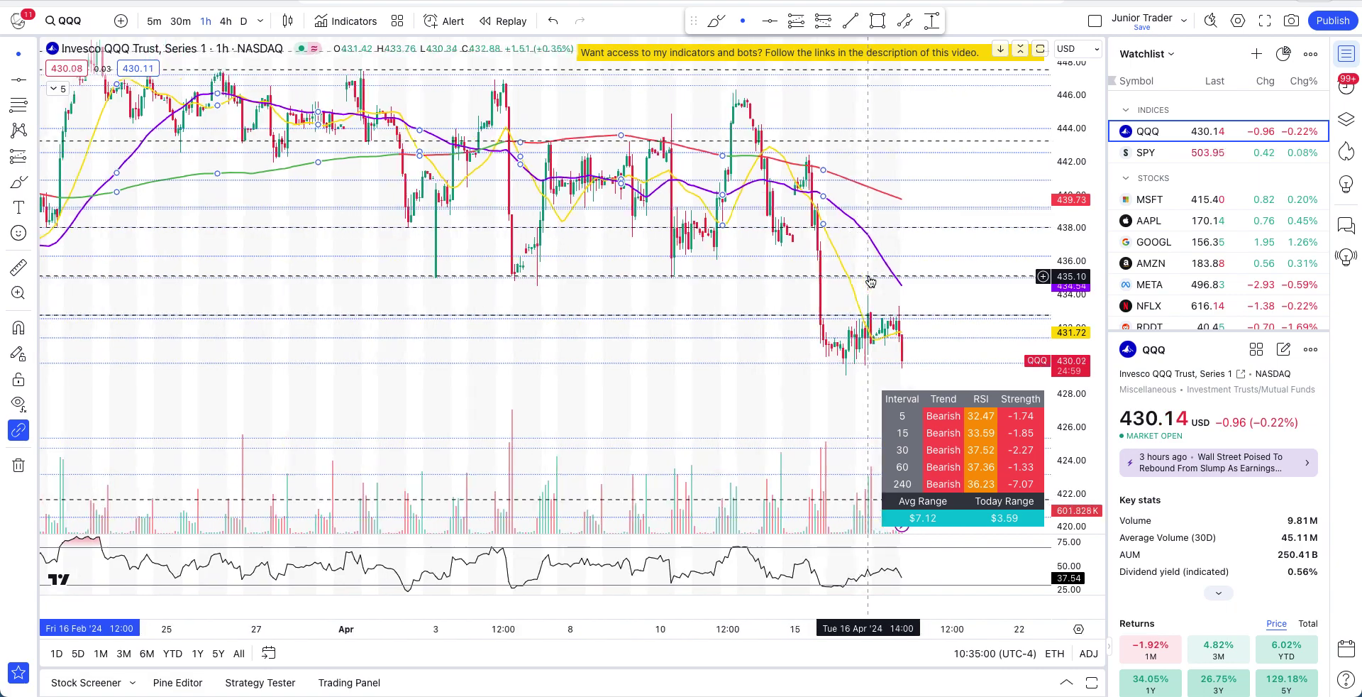
{"action": "scroll", "coordinate": [870, 281], "scroll_direction": "up", "scroll_amount": 2}
{"action": "left_click_drag", "start_coordinate": [809, 401], "coordinate": [739, 319]}
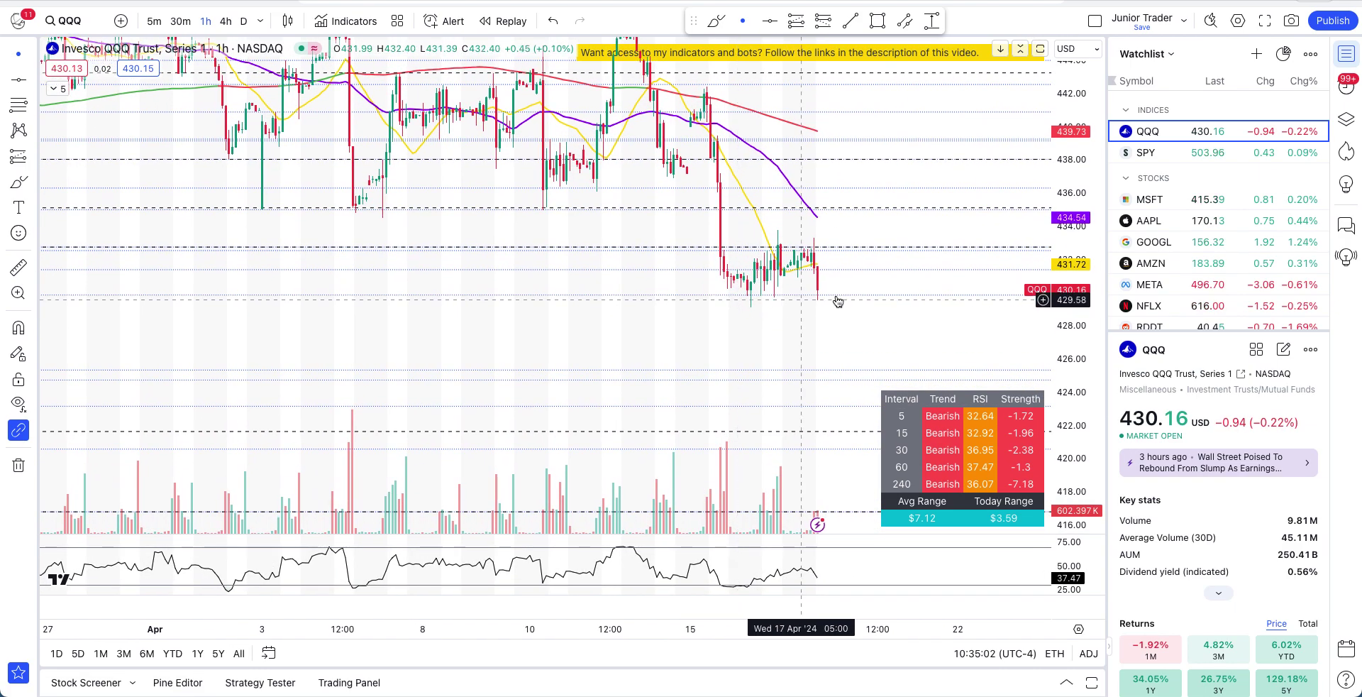
Enlarge the 15–17 April candles on the QQQ 1-hour chart and examine the support levels beneath them down to about 420
{"action": "left_click_drag", "start_coordinate": [1067, 390], "coordinate": [1065, 186]}
{"action": "scroll", "coordinate": [918, 223], "scroll_direction": "up", "scroll_amount": 1}
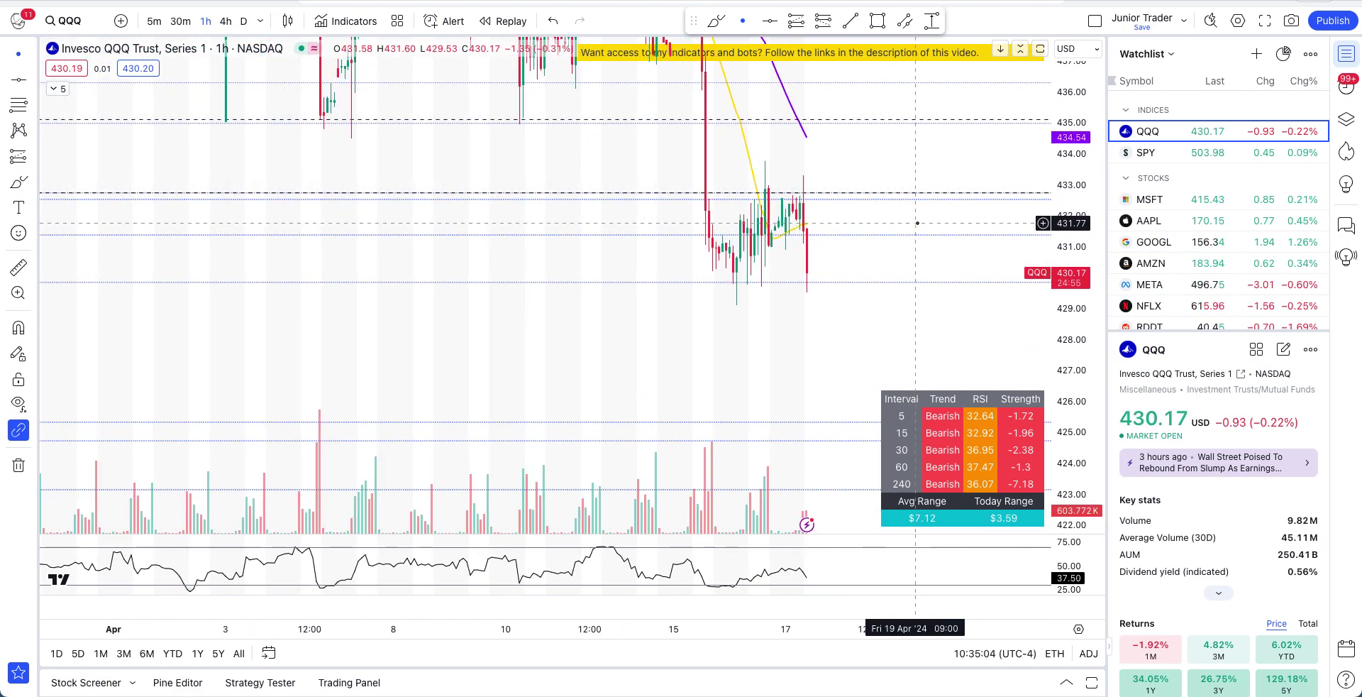
{"action": "scroll", "coordinate": [786, 262], "scroll_direction": "up", "scroll_amount": 2}
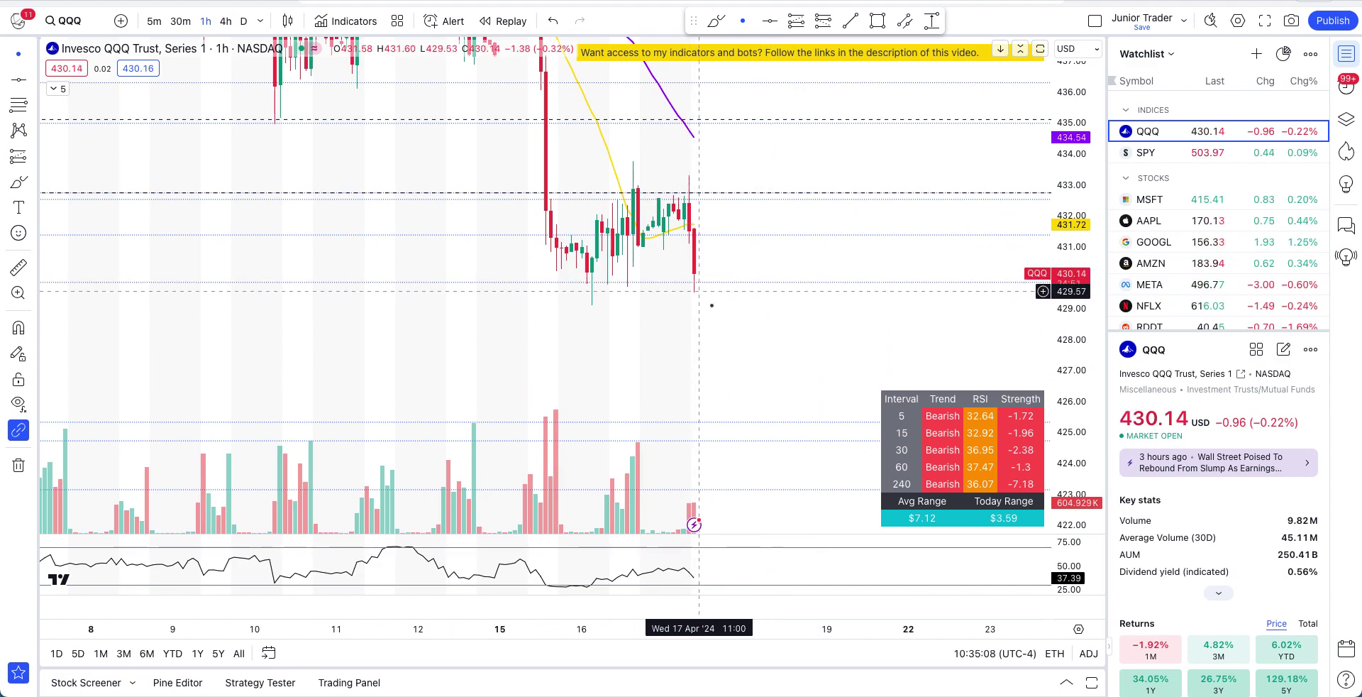
{"action": "left_click_drag", "start_coordinate": [757, 365], "coordinate": [757, 228]}
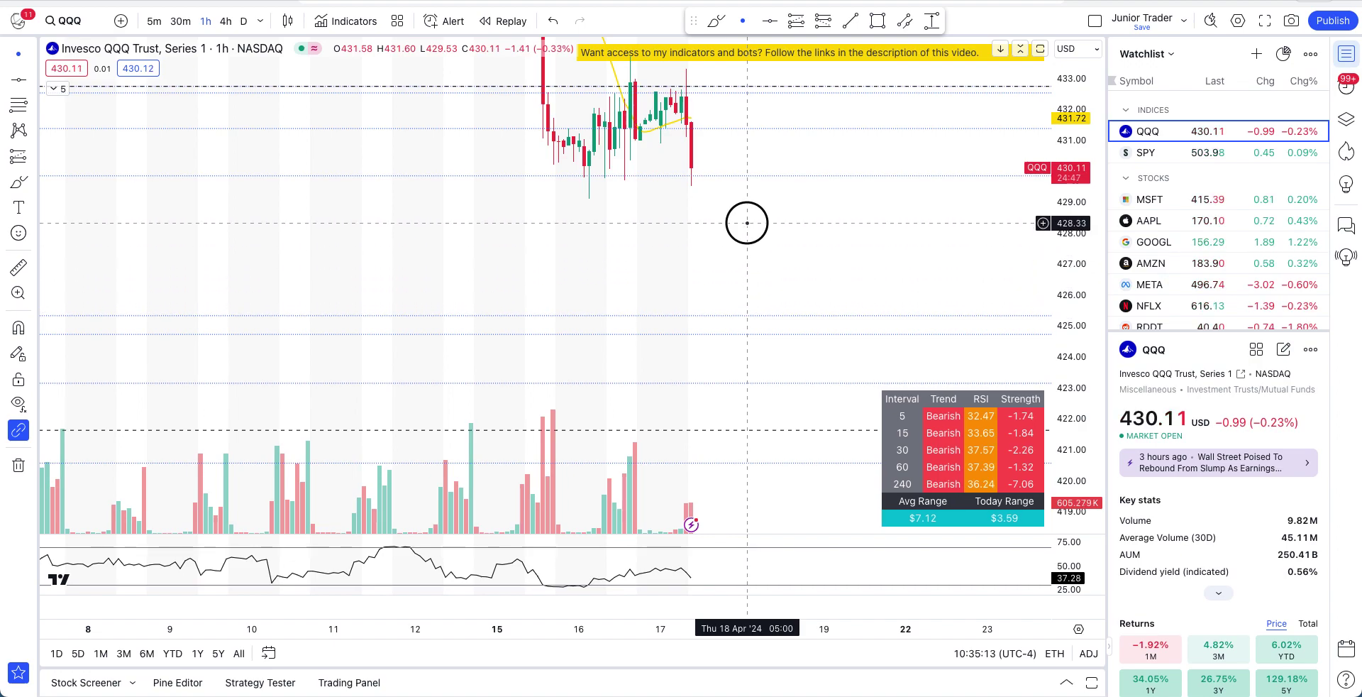
Try to circle the area beneath the latest QQQ candle, from about 430 down to 425, with the brush and undo each attempt
{"action": "left_click_drag", "start_coordinate": [747, 223], "coordinate": [845, 304]}
{"action": "left_click", "coordinate": [713, 24]}
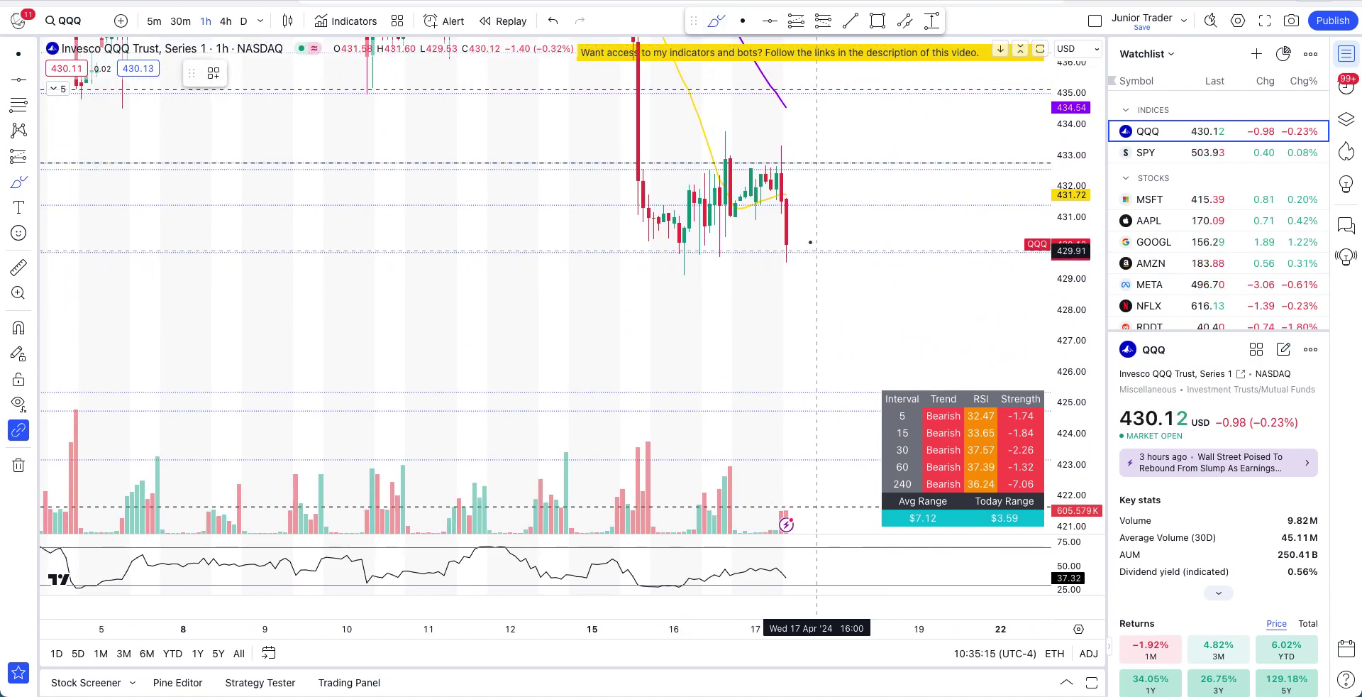
{"action": "mouse_move", "coordinate": [787, 252]}
{"action": "left_mouse_down"}
{"action": "mouse_move", "coordinate": [751, 283]}
{"action": "mouse_move", "coordinate": [776, 383]}
{"action": "mouse_move", "coordinate": [836, 323]}
{"action": "mouse_move", "coordinate": [793, 284]}
{"action": "left_mouse_up"}
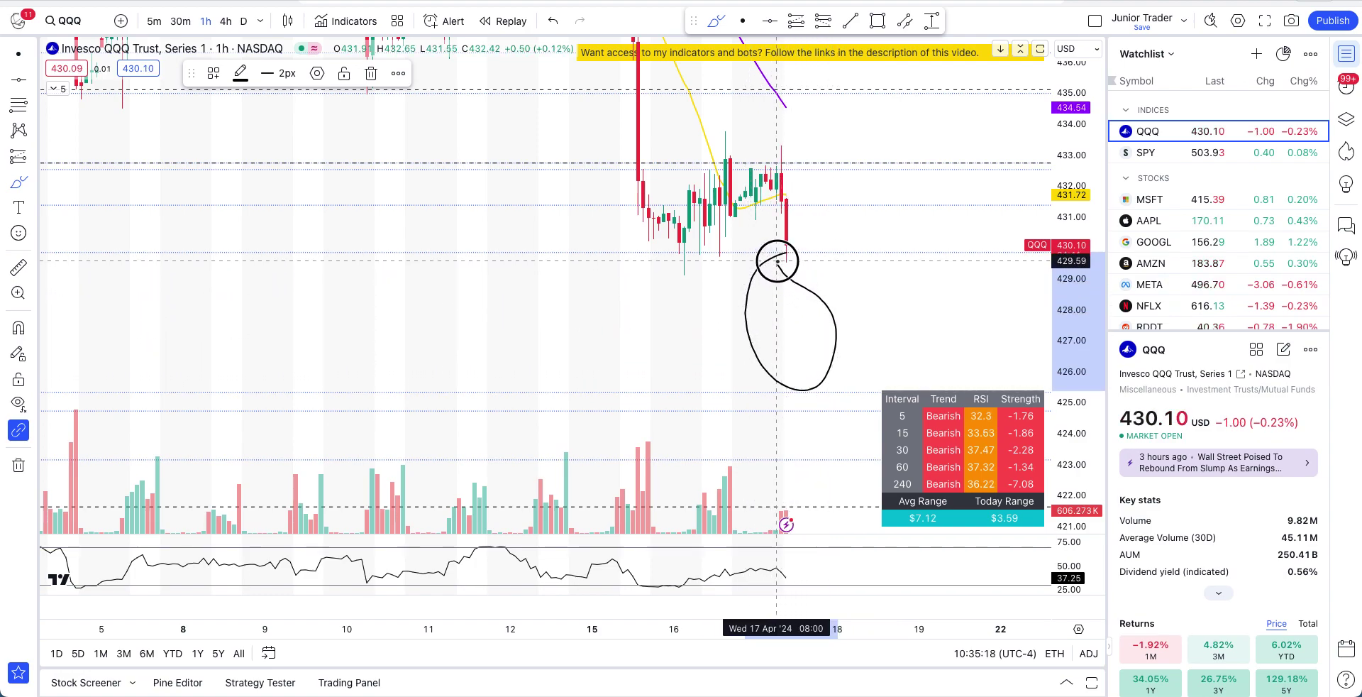
{"action": "key", "text": "ctrl+z"}
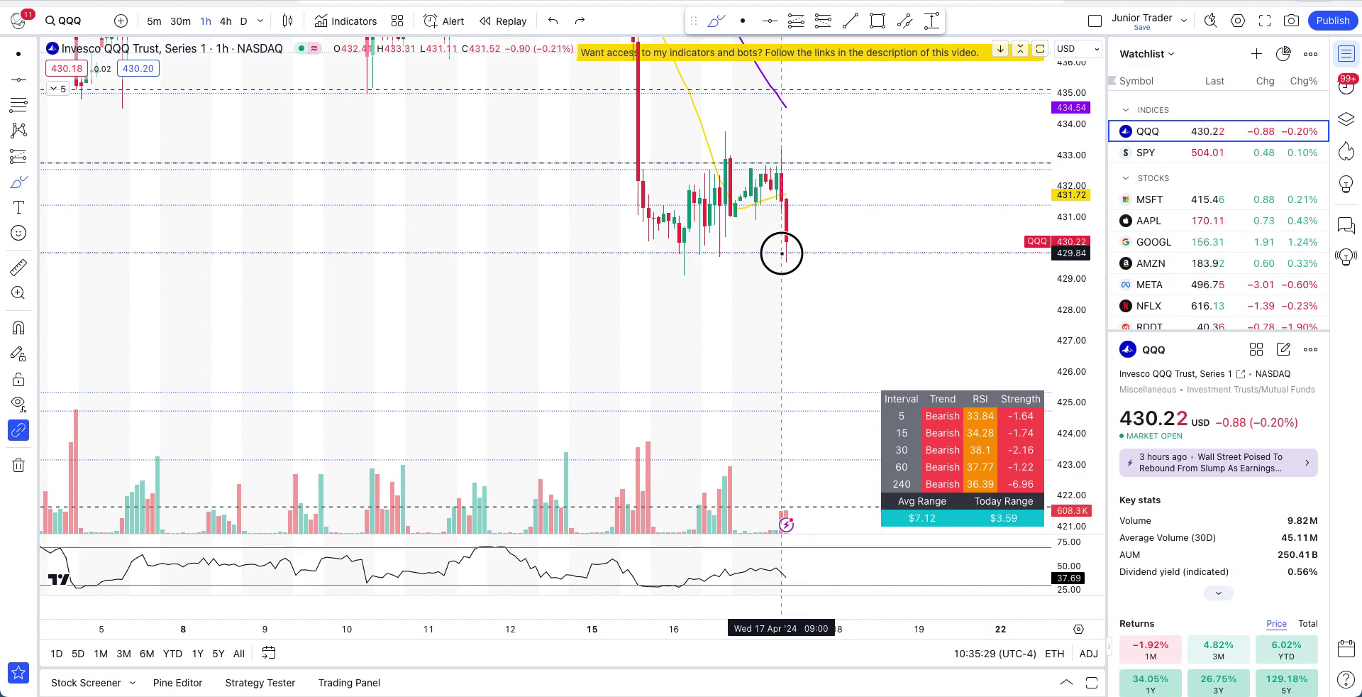
{"action": "left_click_drag", "start_coordinate": [781, 256], "coordinate": [810, 343]}
{"action": "key", "text": "ctrl+z"}
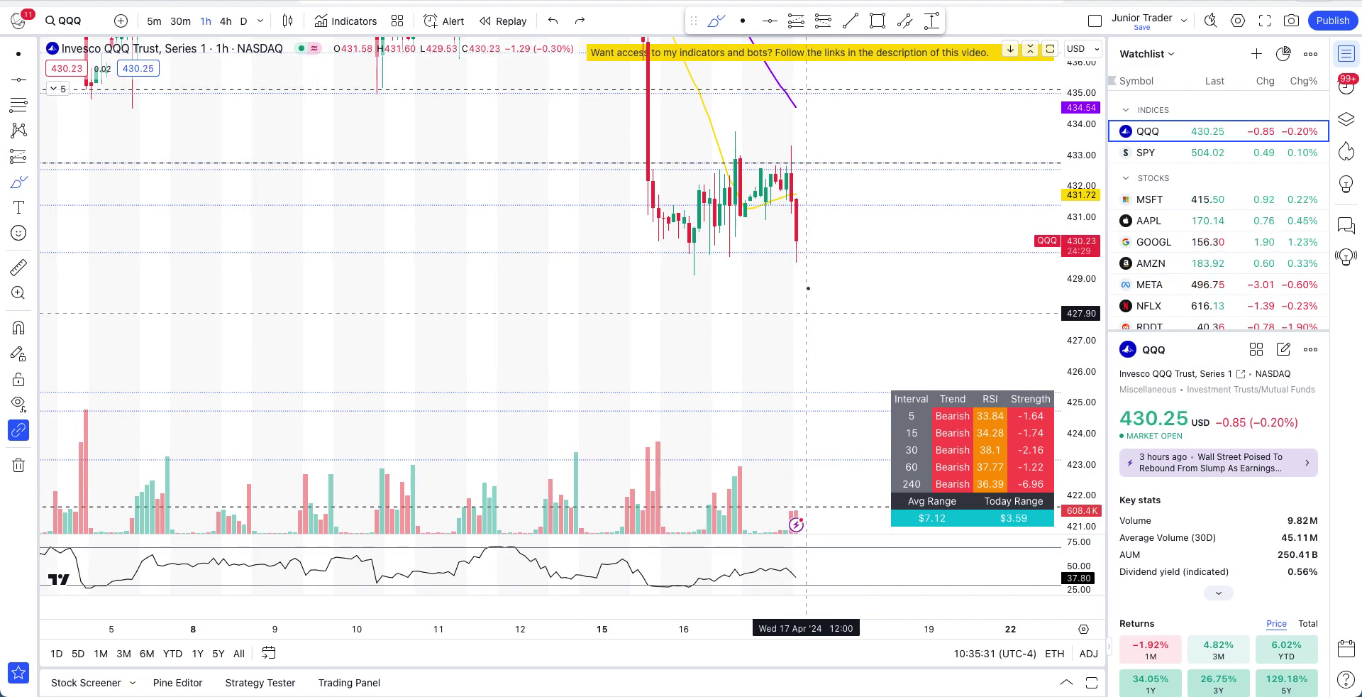
{"action": "mouse_move", "coordinate": [798, 254]}
{"action": "left_mouse_down"}
{"action": "mouse_move", "coordinate": [763, 267]}
{"action": "mouse_move", "coordinate": [814, 355]}
{"action": "mouse_move", "coordinate": [778, 254]}
{"action": "left_mouse_up"}
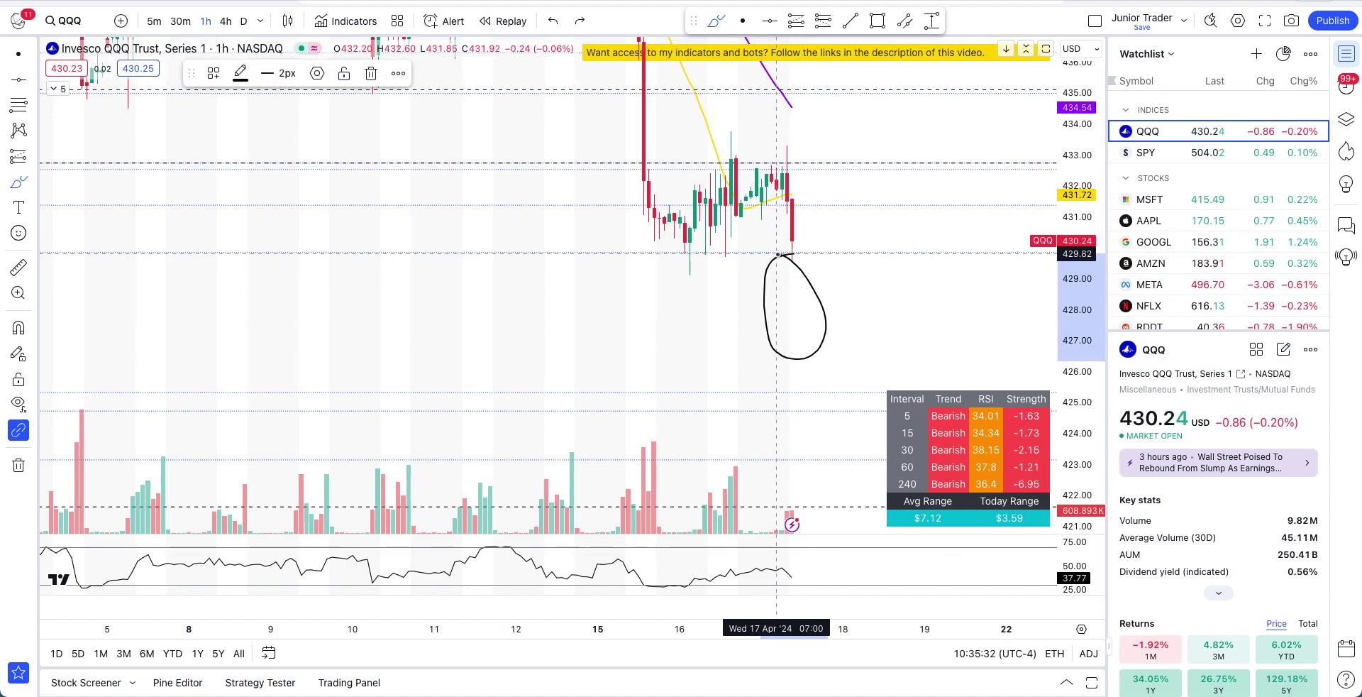
{"action": "key", "text": "ctrl+z"}
Try to trace the dashed level near 432.7 across the 16–17 April QQQ candles with the brush and undo it
{"action": "scroll", "coordinate": [816, 213], "scroll_direction": "down", "scroll_amount": 2}
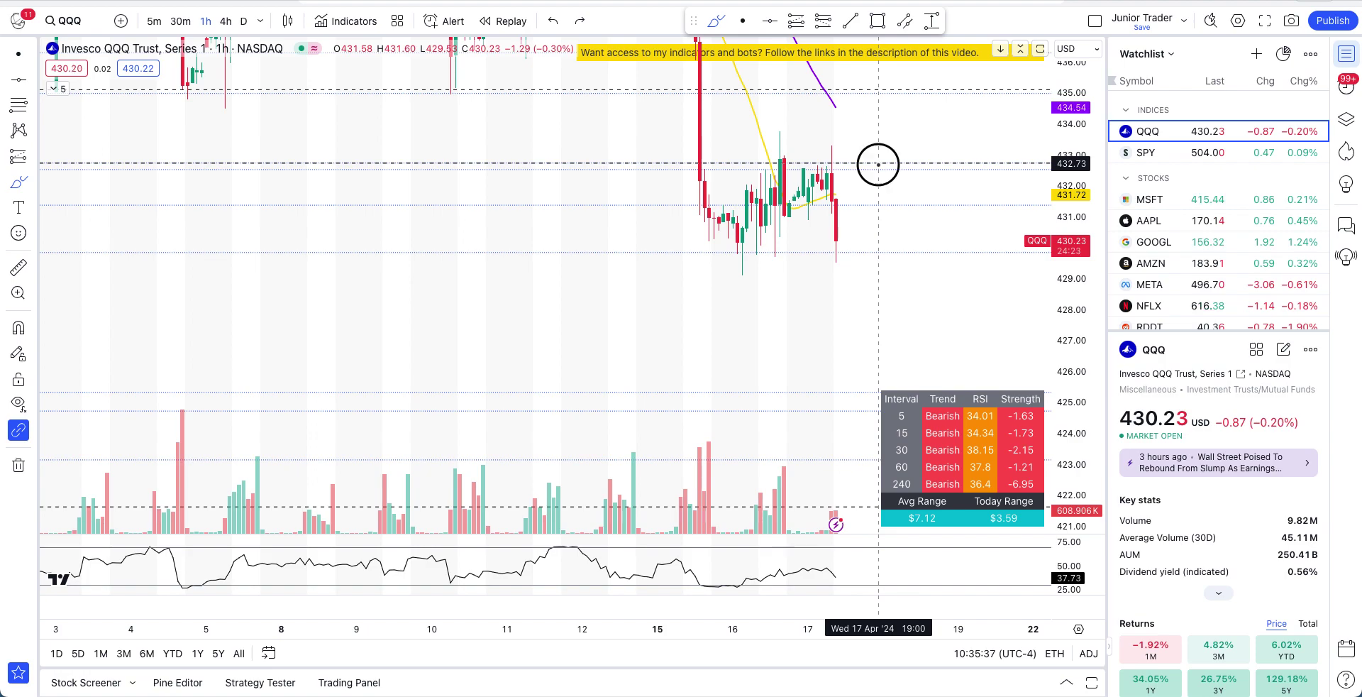
{"action": "left_click_drag", "start_coordinate": [878, 164], "coordinate": [735, 164]}
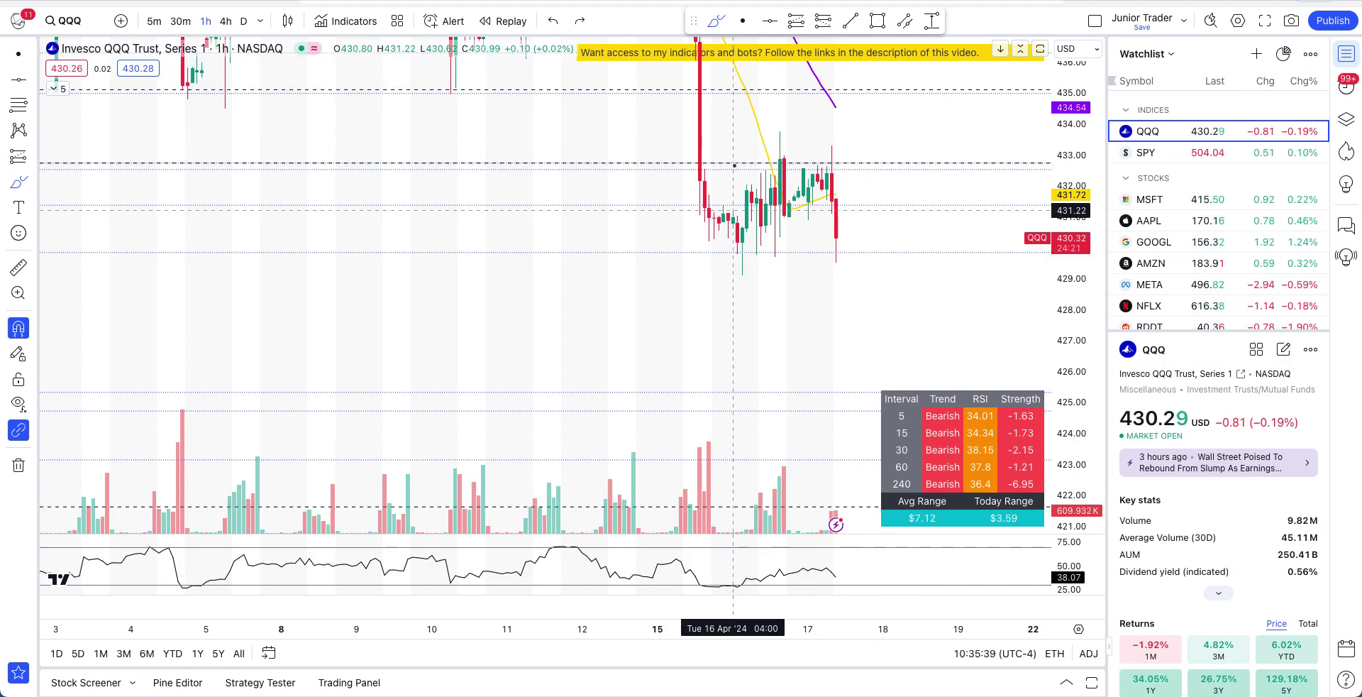
{"action": "key", "text": "ctrl+z"}
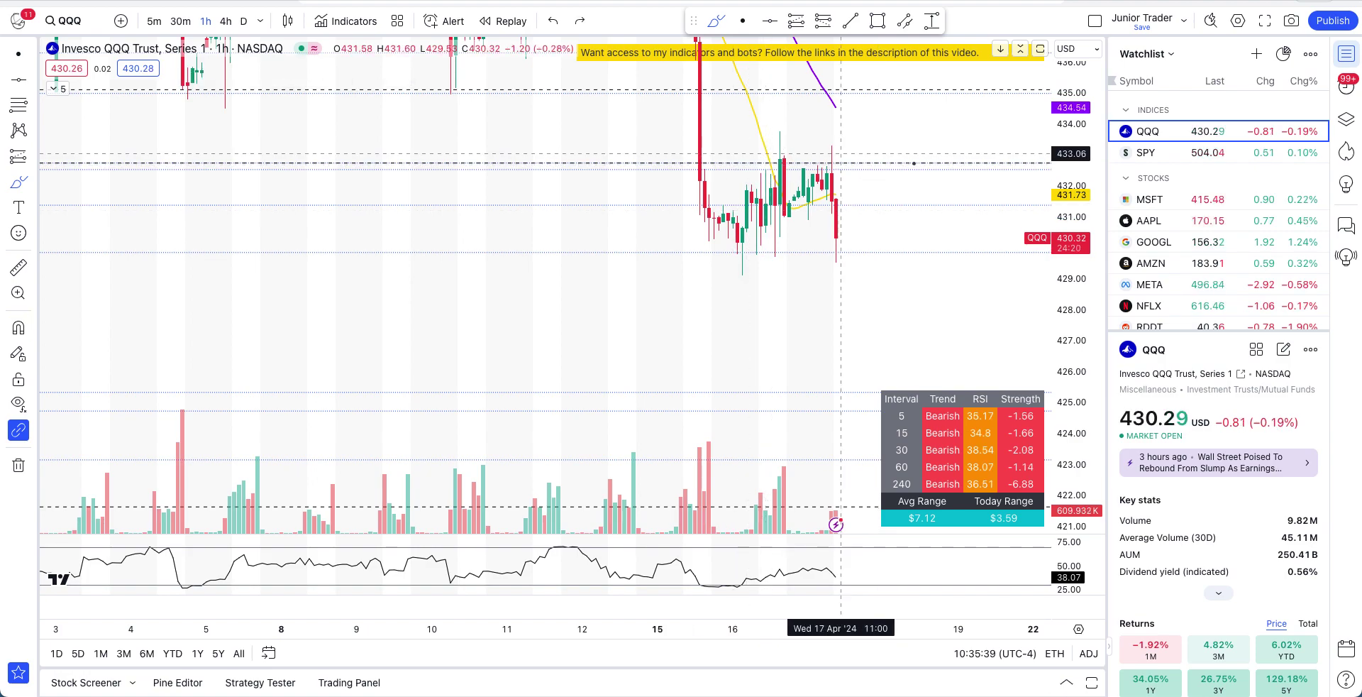
Load SPY from the watchlist and examine its 1-hour chart around the dashed 502 level and the levels below it
{"action": "left_click", "coordinate": [1164, 155]}
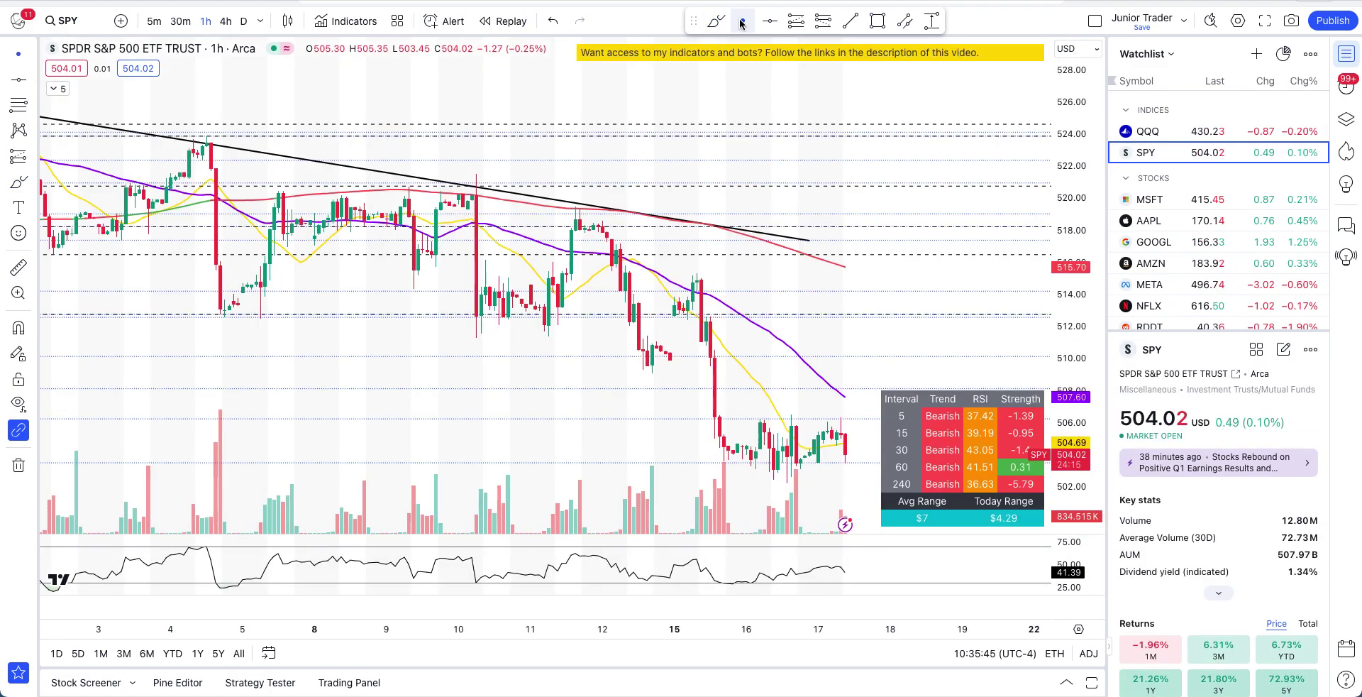
{"action": "left_click_drag", "start_coordinate": [843, 354], "coordinate": [751, 189]}
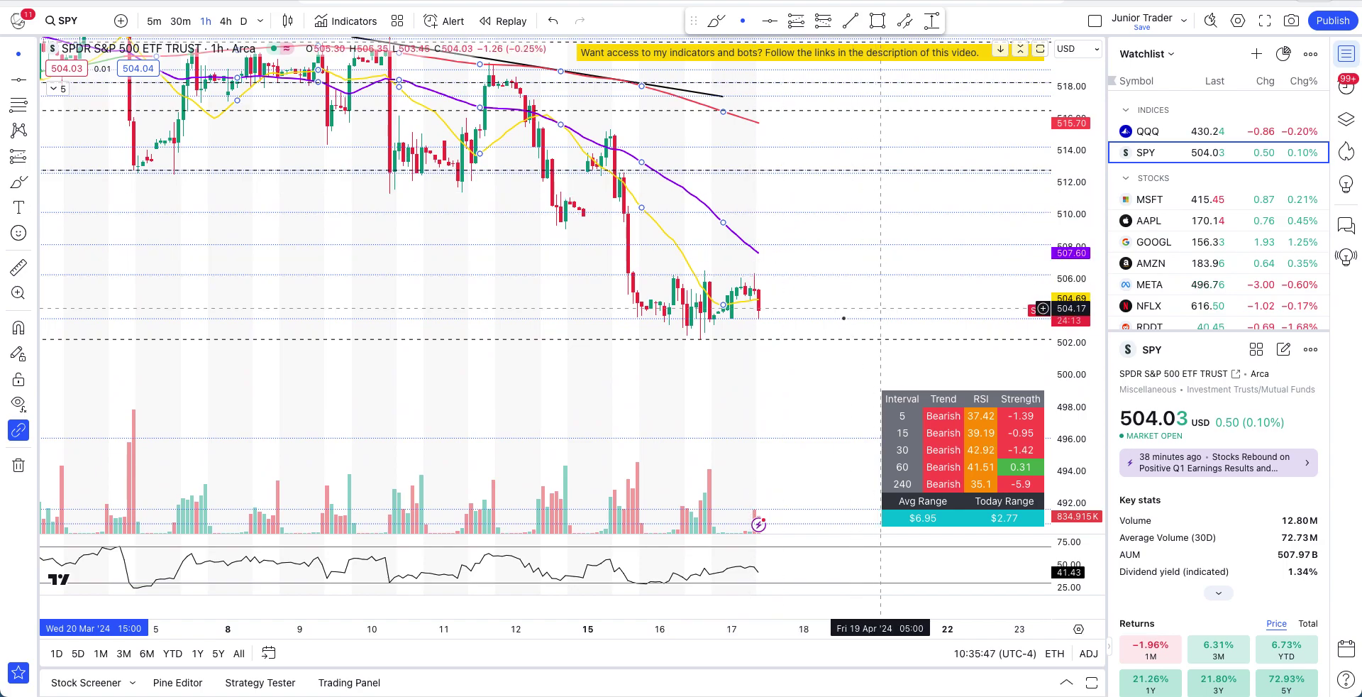
{"action": "scroll", "coordinate": [854, 282], "scroll_direction": "down", "scroll_amount": 5}
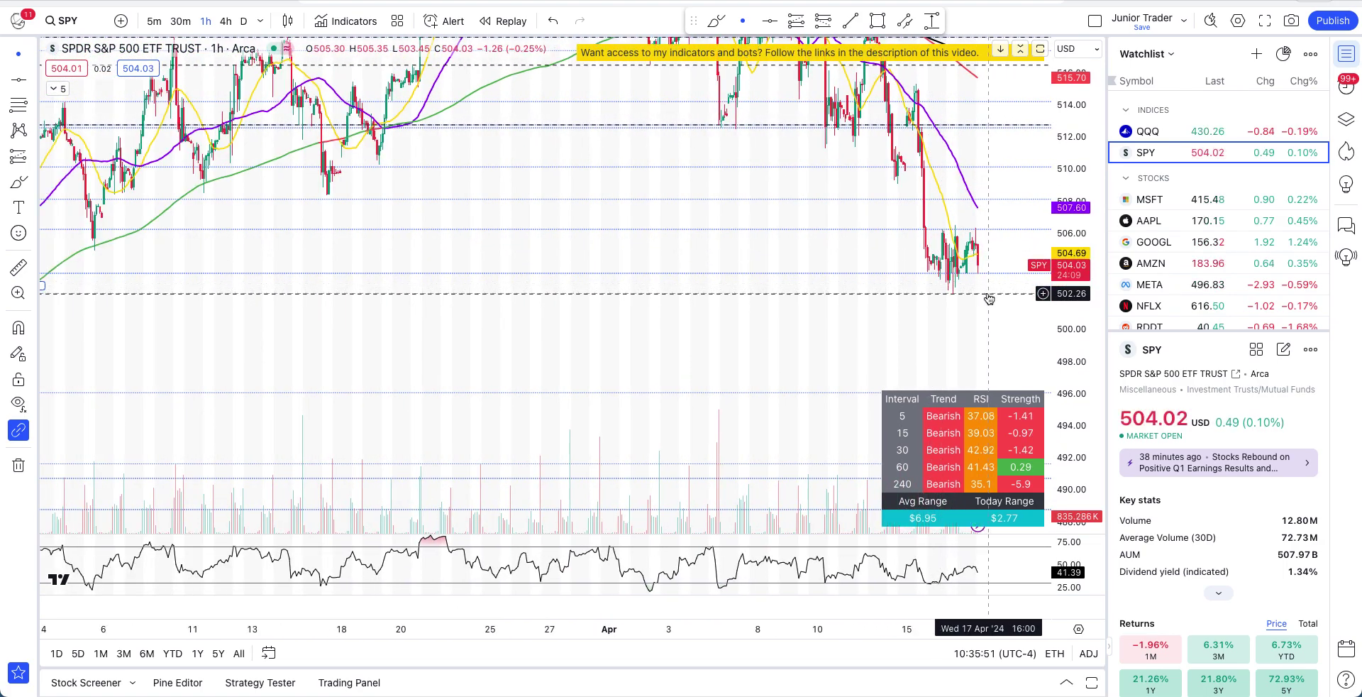
{"action": "left_click_drag", "start_coordinate": [989, 298], "coordinate": [852, 204]}
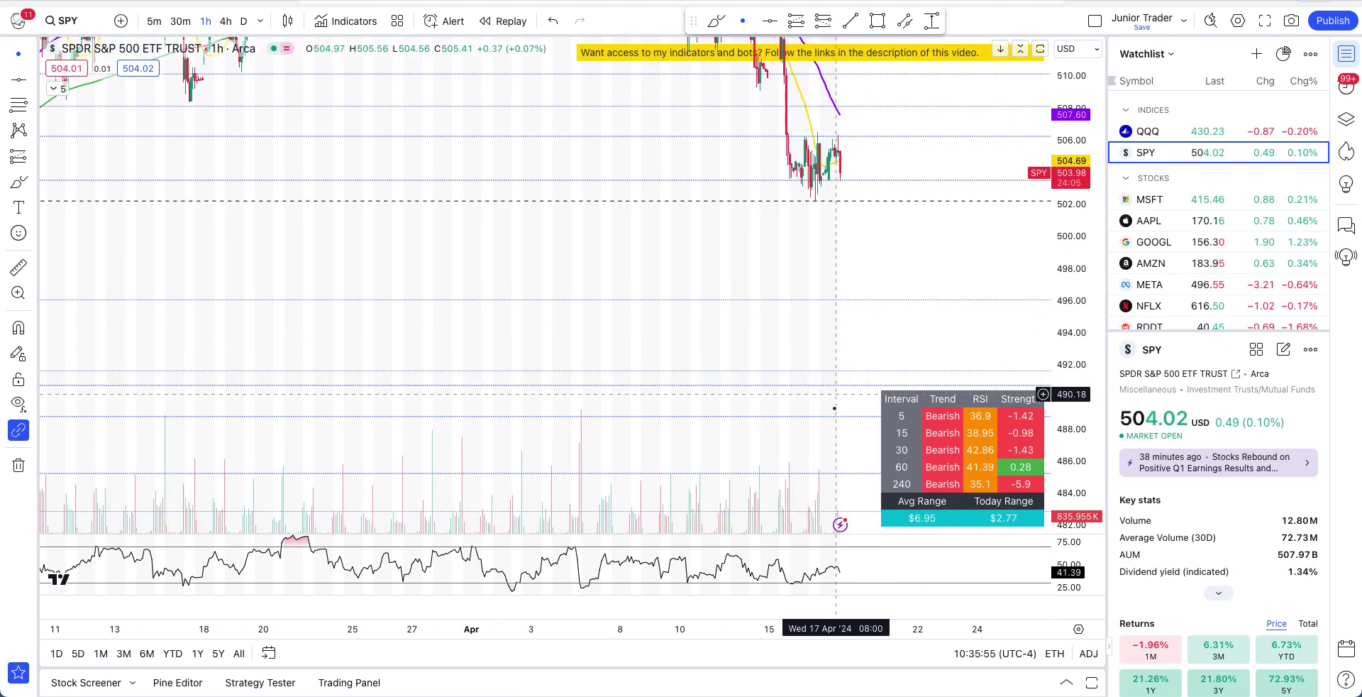
Switch SPY to the daily interval, compress its price scale, and examine the 2023–2024 uptrend against the moving averages and dashed levels
{"action": "left_click", "coordinate": [242, 28]}
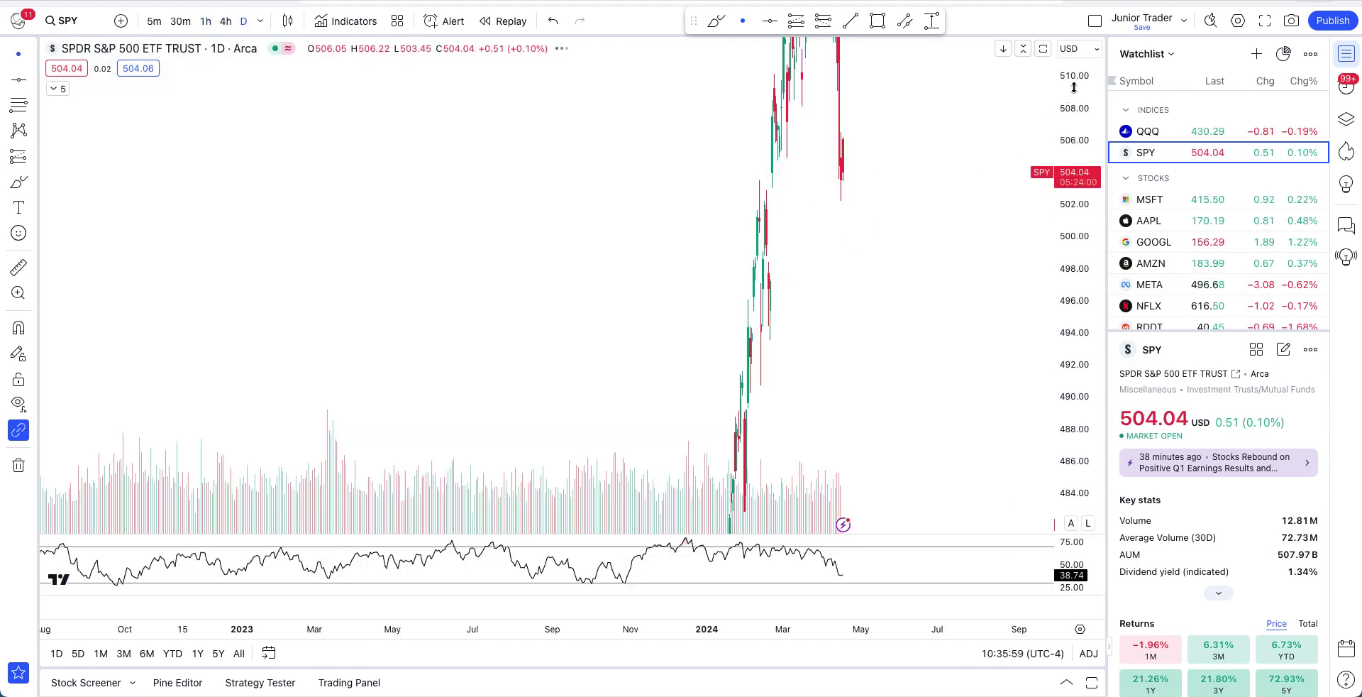
{"action": "left_click_drag", "start_coordinate": [1075, 80], "coordinate": [1069, 466]}
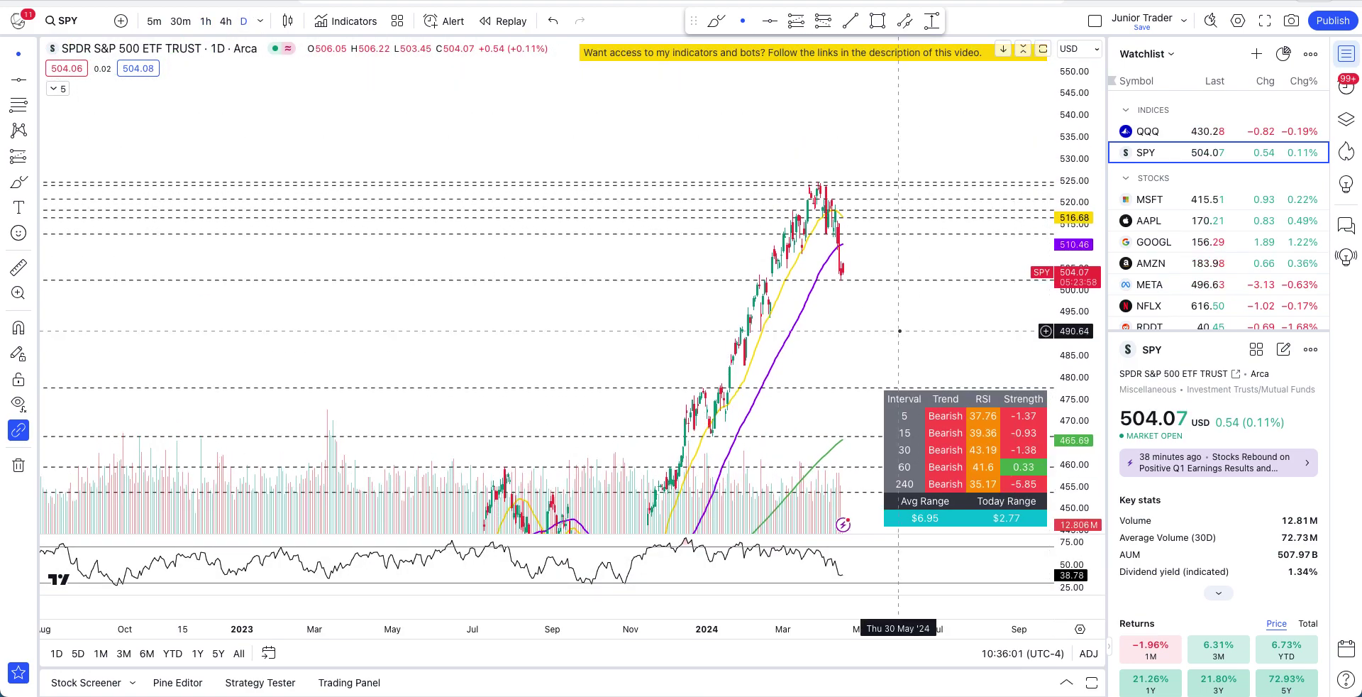
{"action": "scroll", "coordinate": [897, 334], "scroll_direction": "up", "scroll_amount": 3}
{"action": "left_click_drag", "start_coordinate": [633, 322], "coordinate": [918, 213]}
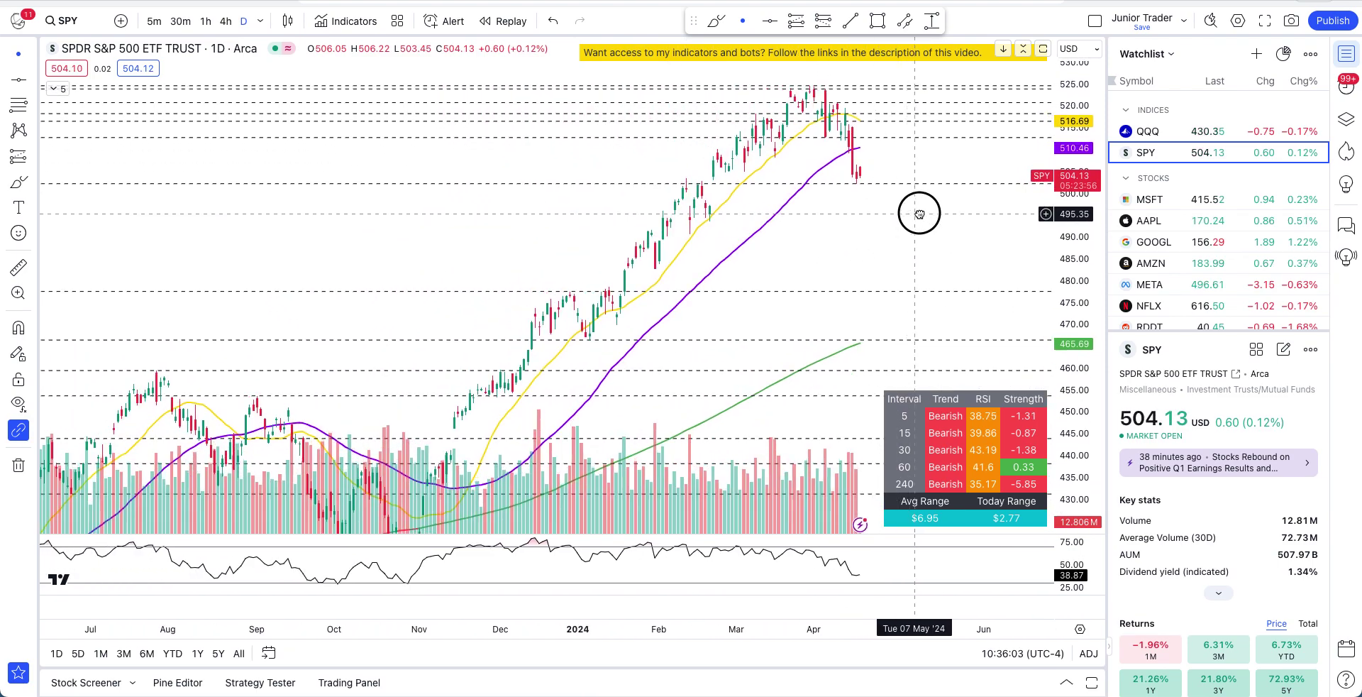
{"action": "scroll", "coordinate": [920, 213], "scroll_direction": "up", "scroll_amount": 1}
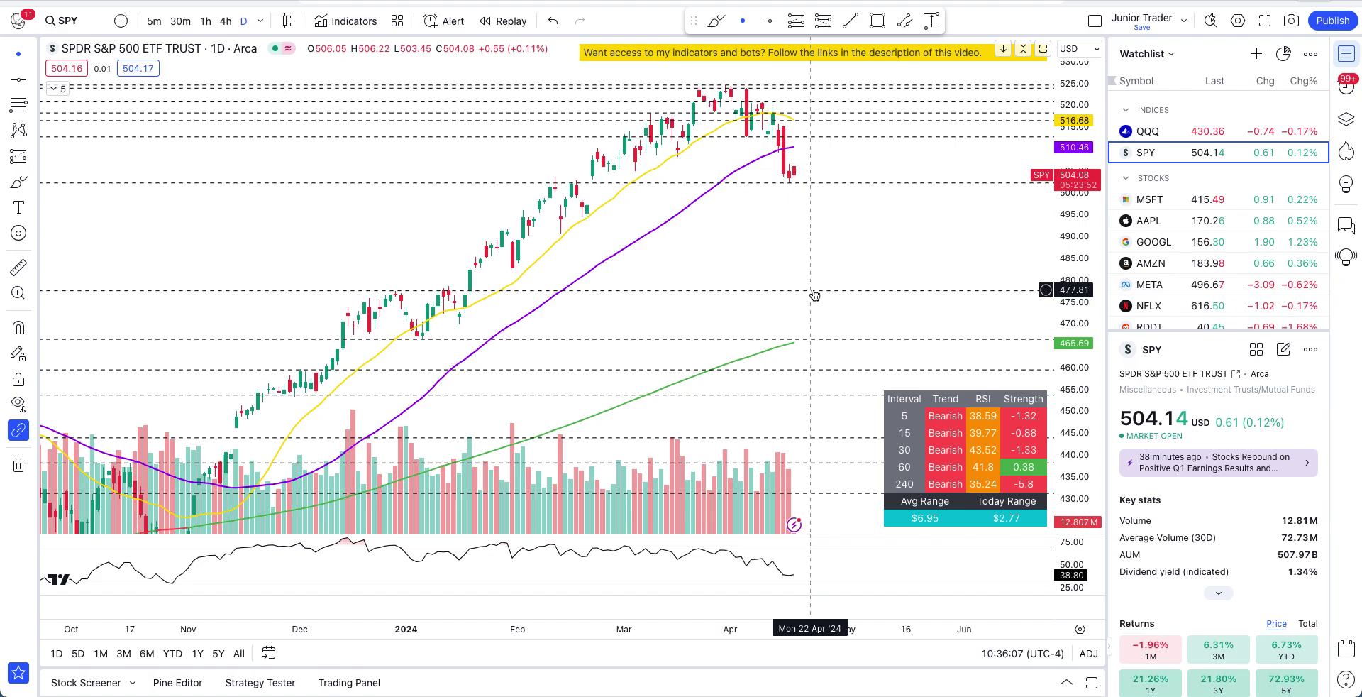
{"action": "scroll", "coordinate": [814, 296], "scroll_direction": "down", "scroll_amount": 4}
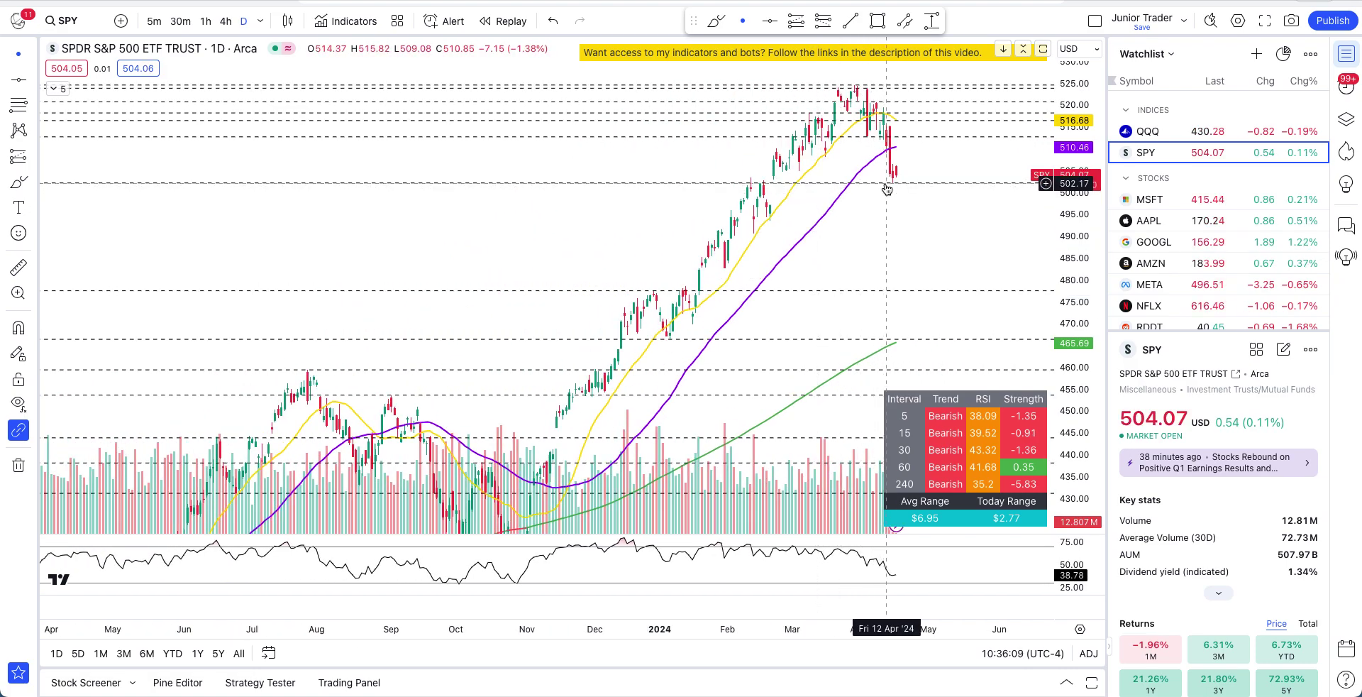
{"action": "scroll", "coordinate": [852, 213], "scroll_direction": "down", "scroll_amount": 2}
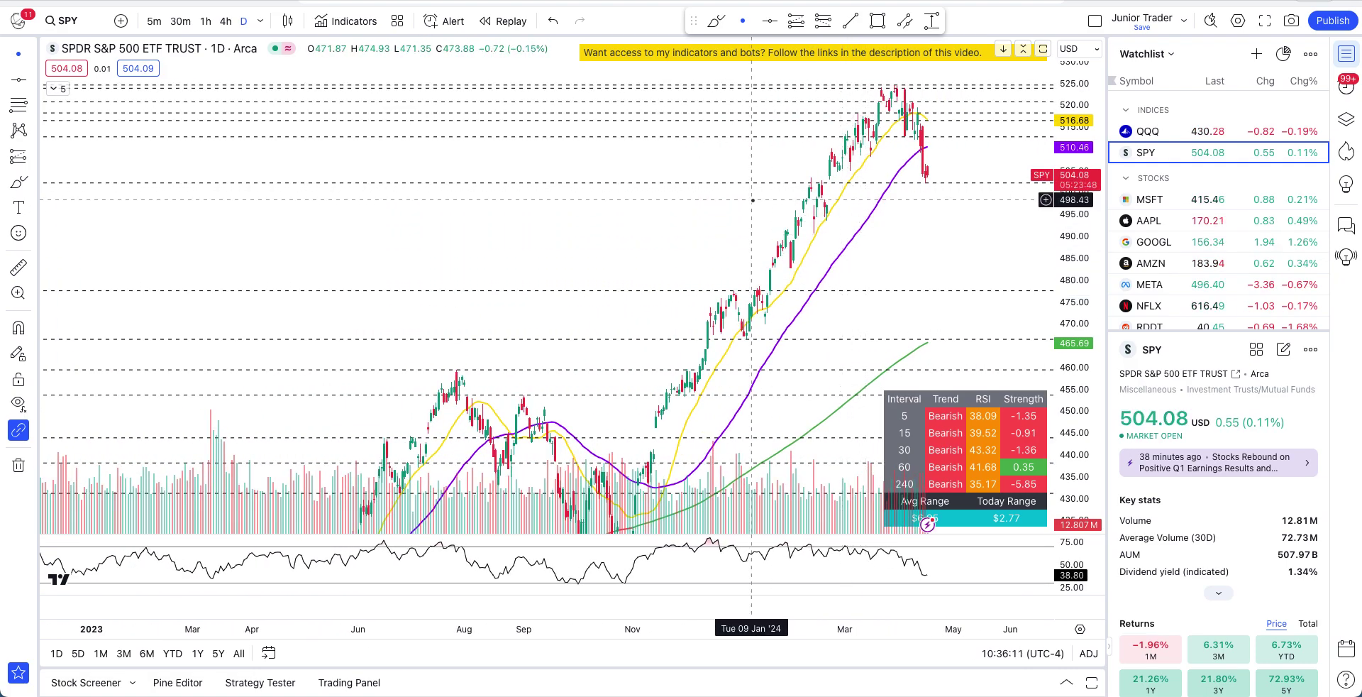
Try to mark the recent price action on the SPY daily chart with the brush and undo it
{"action": "left_click", "coordinate": [717, 22]}
{"action": "mouse_move", "coordinate": [825, 123]}
{"action": "left_mouse_down"}
{"action": "mouse_move", "coordinate": [901, 78]}
{"action": "mouse_move", "coordinate": [964, 290]}
{"action": "left_mouse_up"}
{"action": "key", "text": "ctrl+z"}
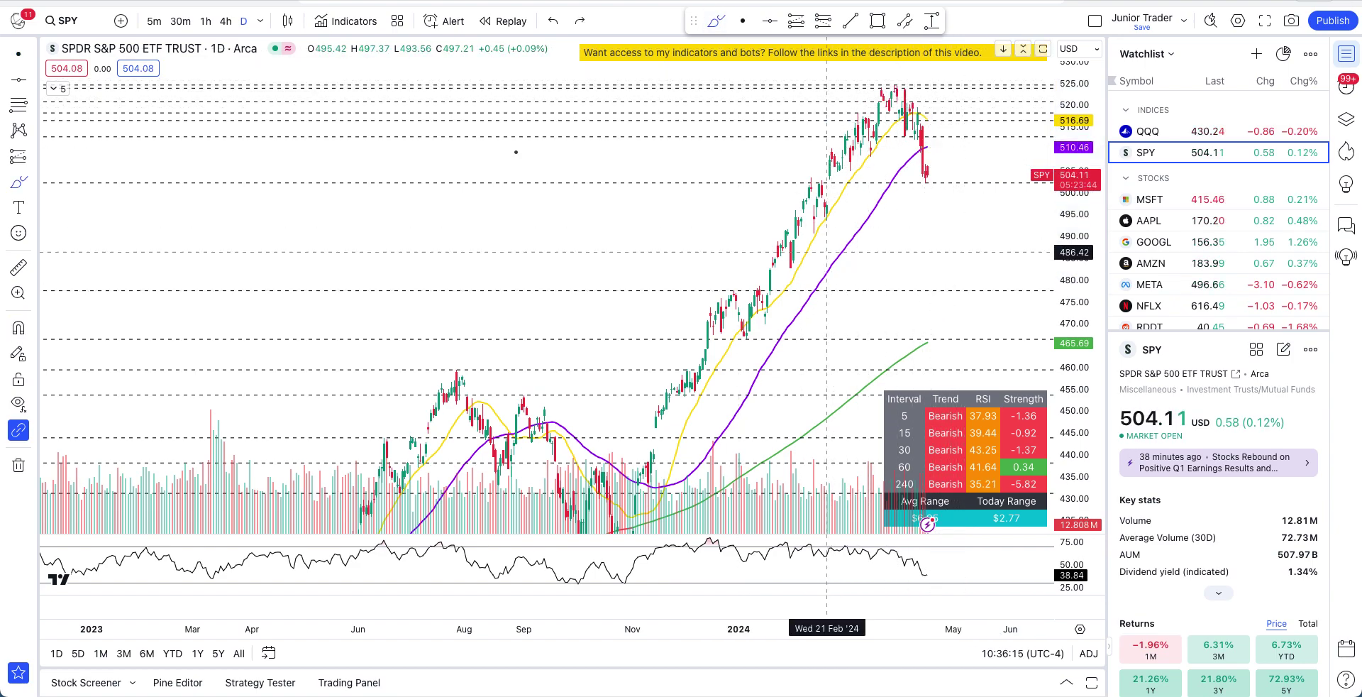
Return SPY to the 1-hour interval and rescale it to show the April decline with the levels from 502 down to about 490
{"action": "left_click", "coordinate": [207, 21]}
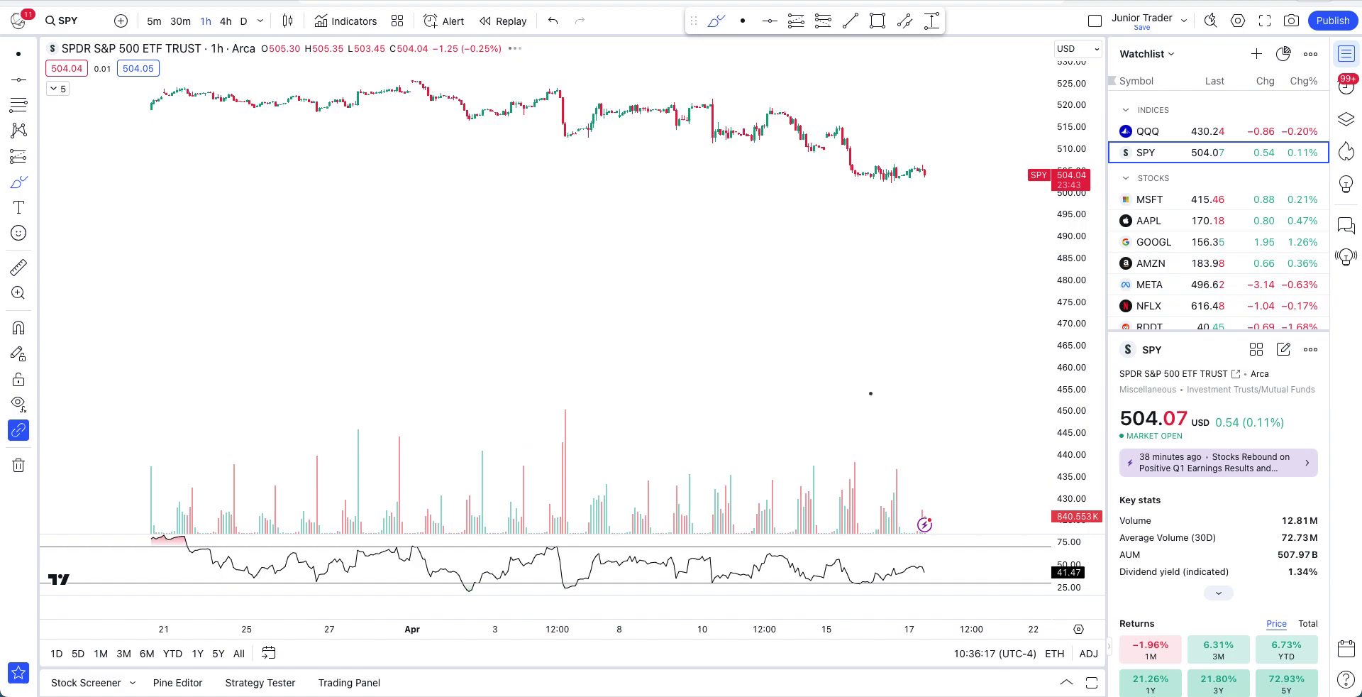
{"action": "left_click_drag", "start_coordinate": [1073, 467], "coordinate": [1058, 181]}
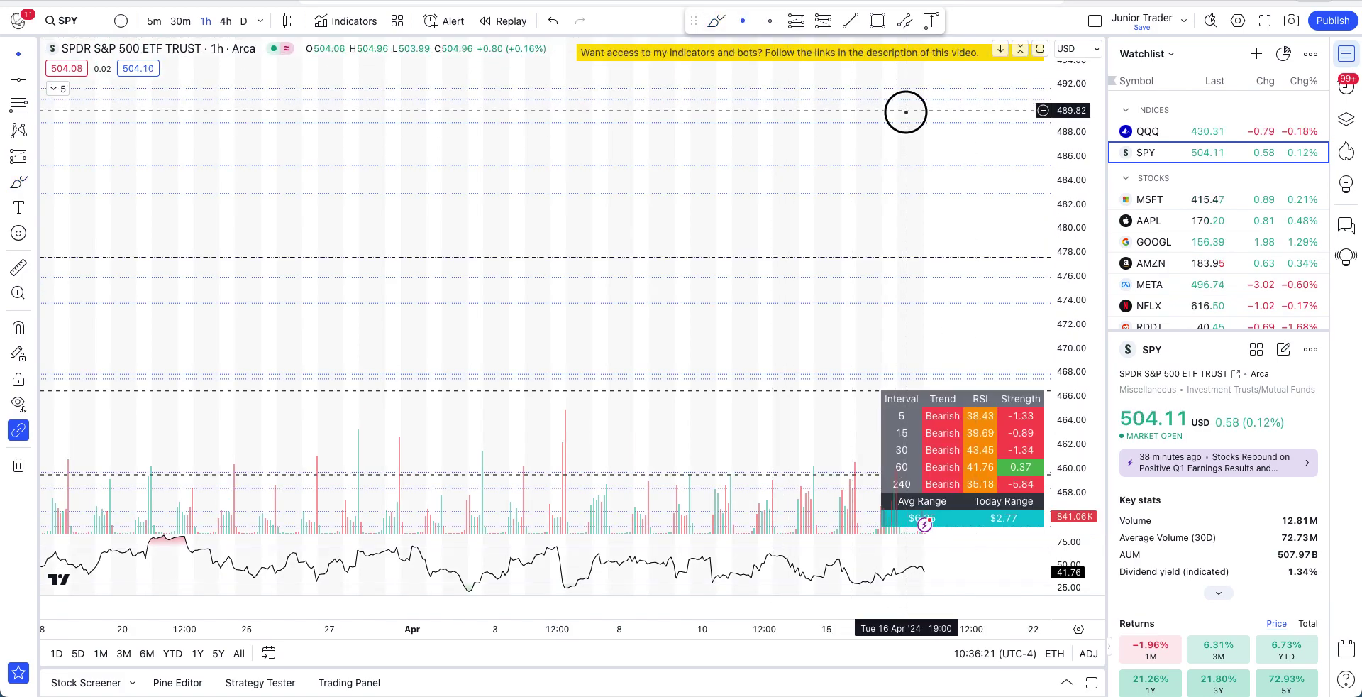
{"action": "left_click_drag", "start_coordinate": [903, 113], "coordinate": [855, 464]}
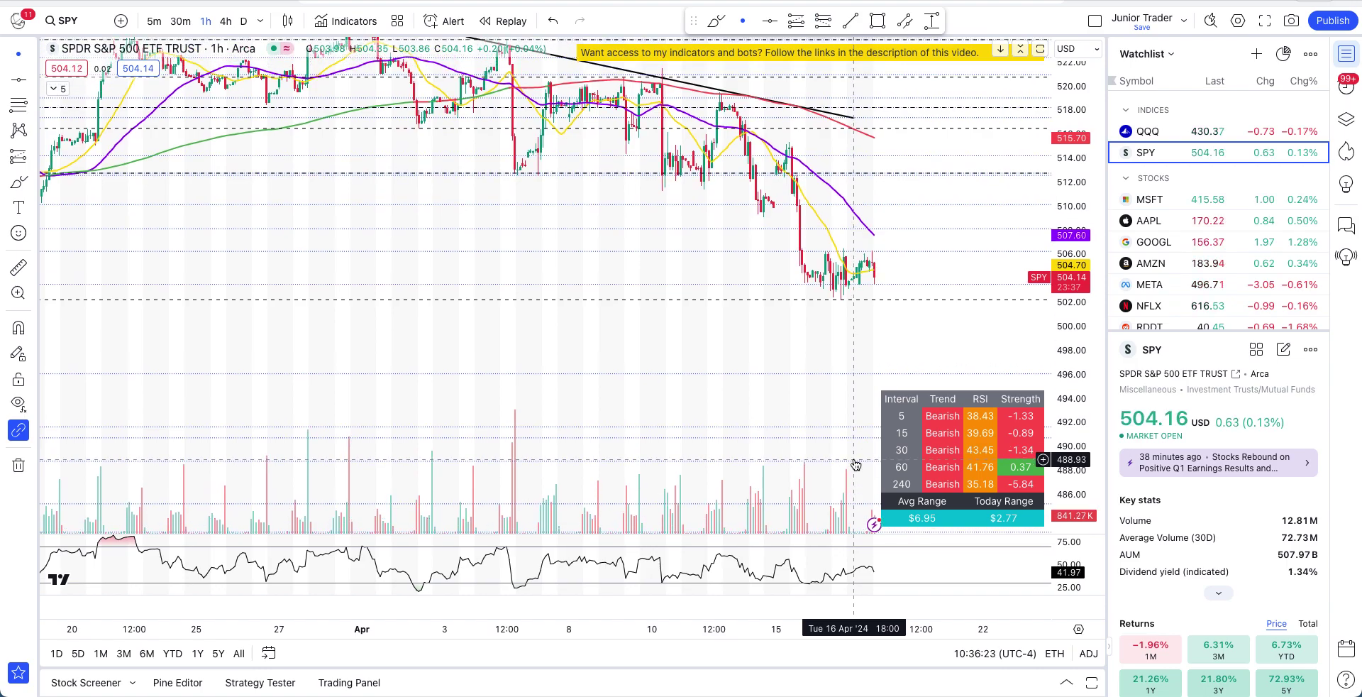
{"action": "scroll", "coordinate": [837, 397], "scroll_direction": "right", "scroll_amount": 5}
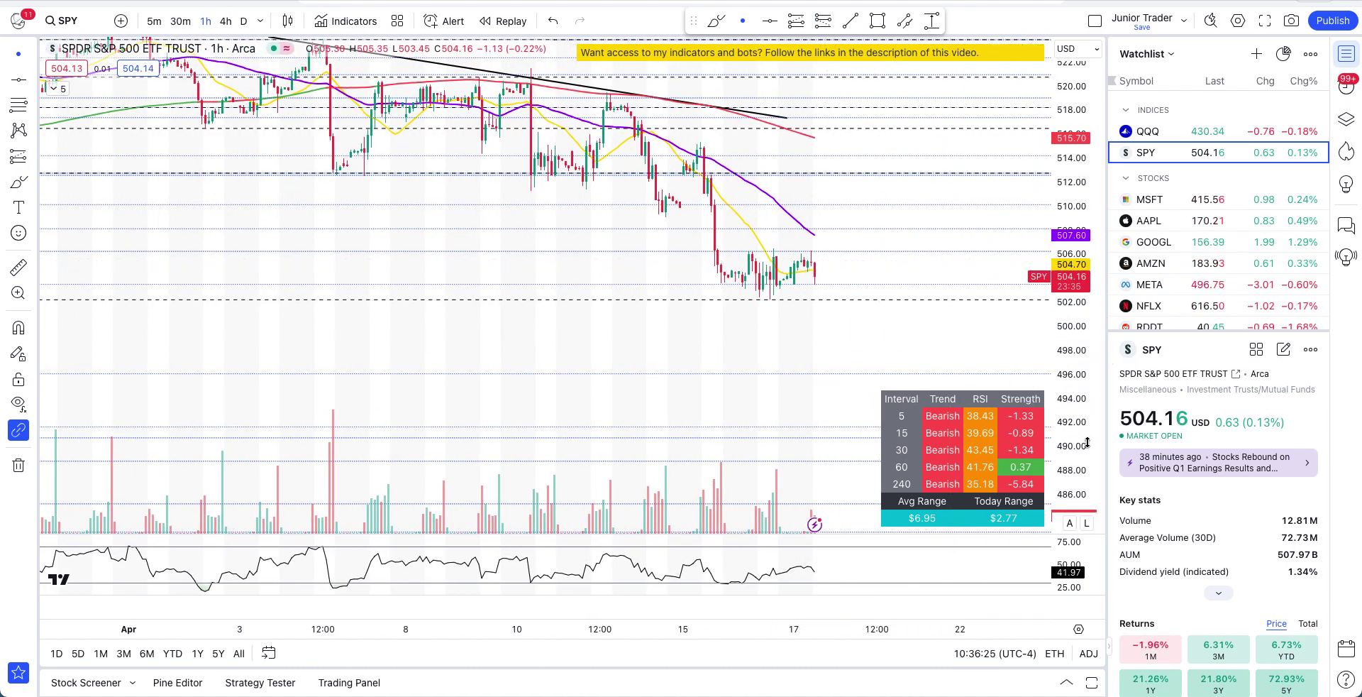
{"action": "left_click_drag", "start_coordinate": [1088, 442], "coordinate": [1081, 360]}
{"action": "scroll", "coordinate": [778, 399], "scroll_direction": "down", "scroll_amount": 6}
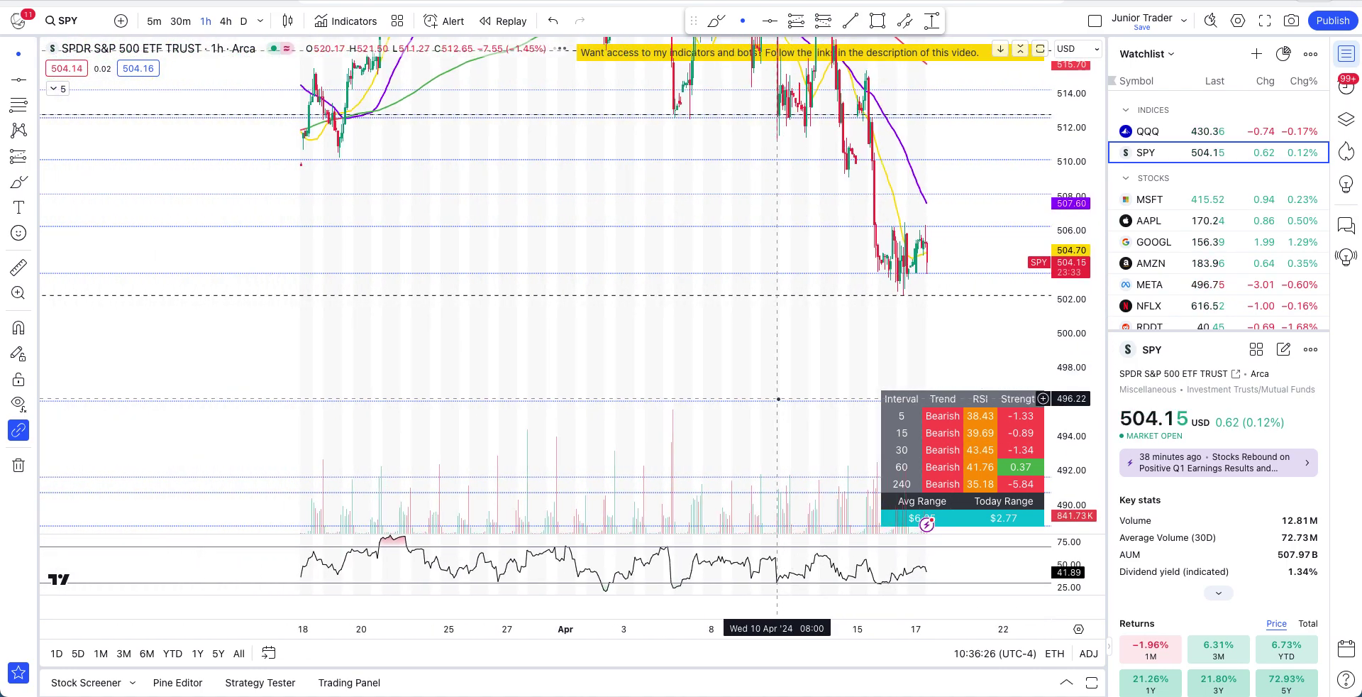
Try brush projections on the SPY 1-hour chart, a rebound curve up to about 511 and a downward arrow from 502 to about 491, undoing each
{"action": "scroll", "coordinate": [778, 398], "scroll_direction": "down", "scroll_amount": 3}
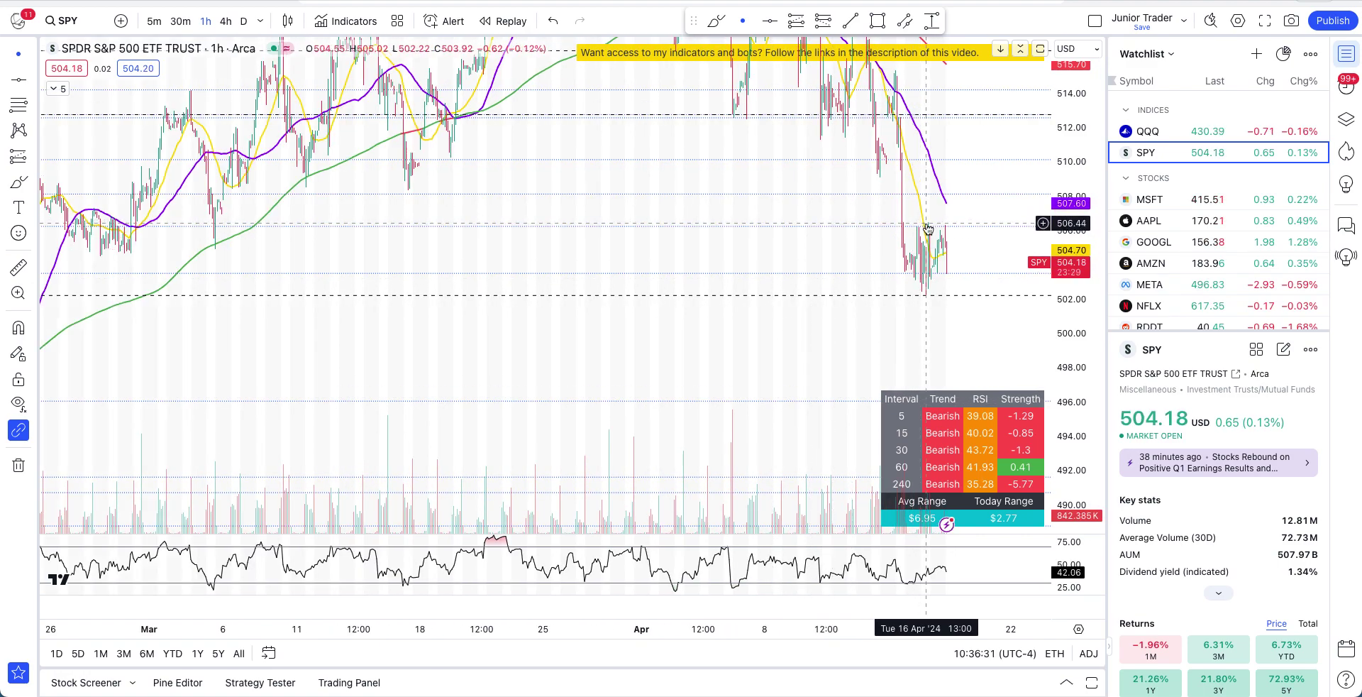
{"action": "scroll", "coordinate": [927, 230], "scroll_direction": "up", "scroll_amount": 6}
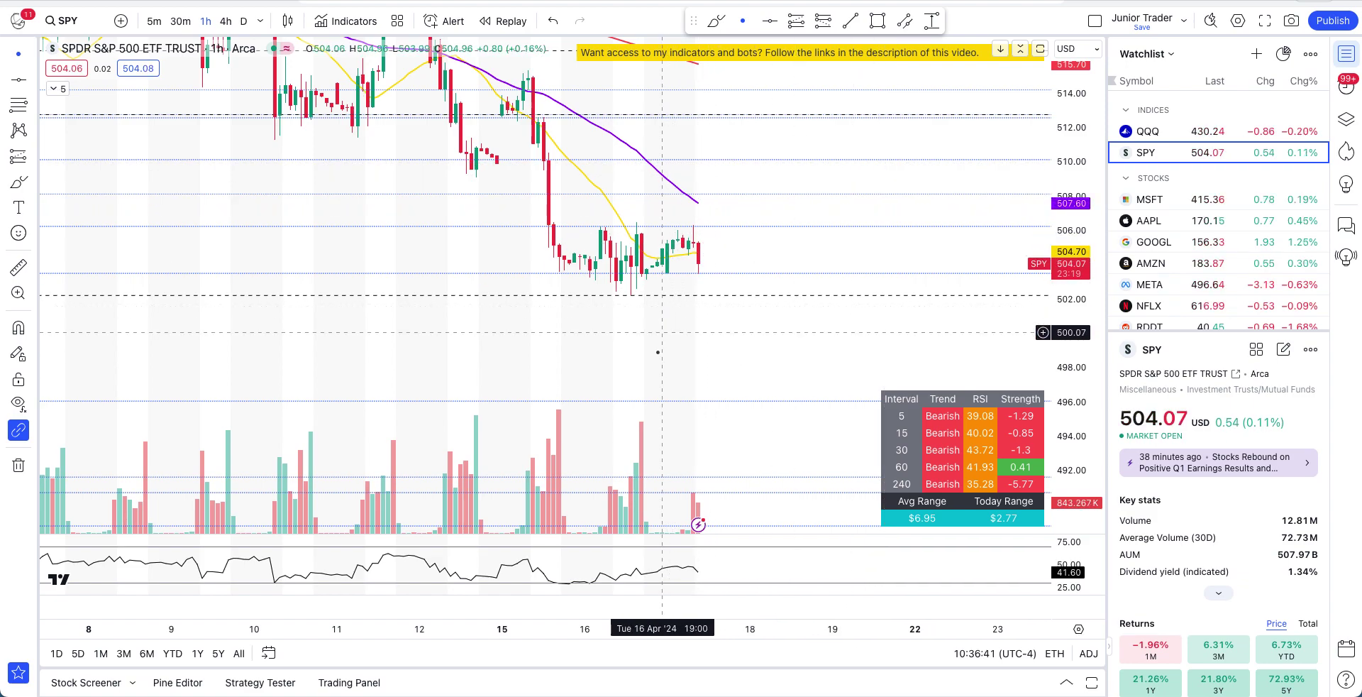
{"action": "scroll", "coordinate": [654, 376], "scroll_direction": "down", "scroll_amount": 4}
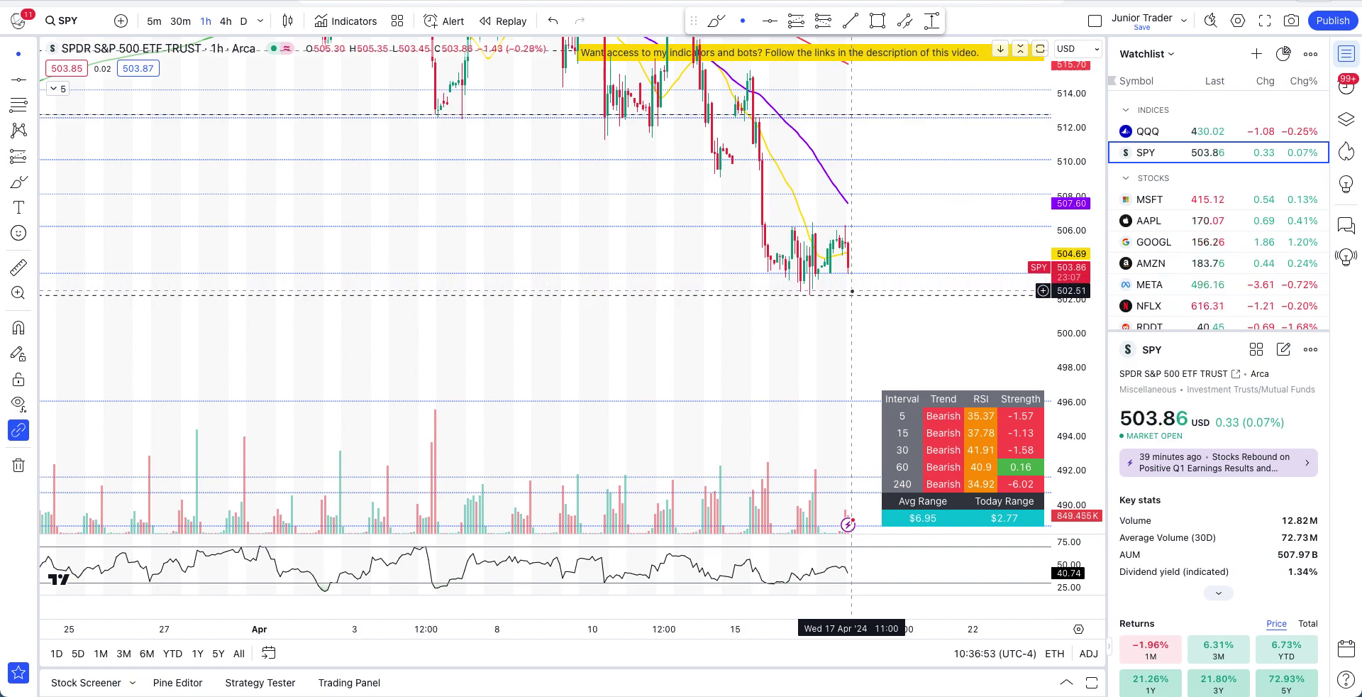
{"action": "left_click", "coordinate": [717, 21]}
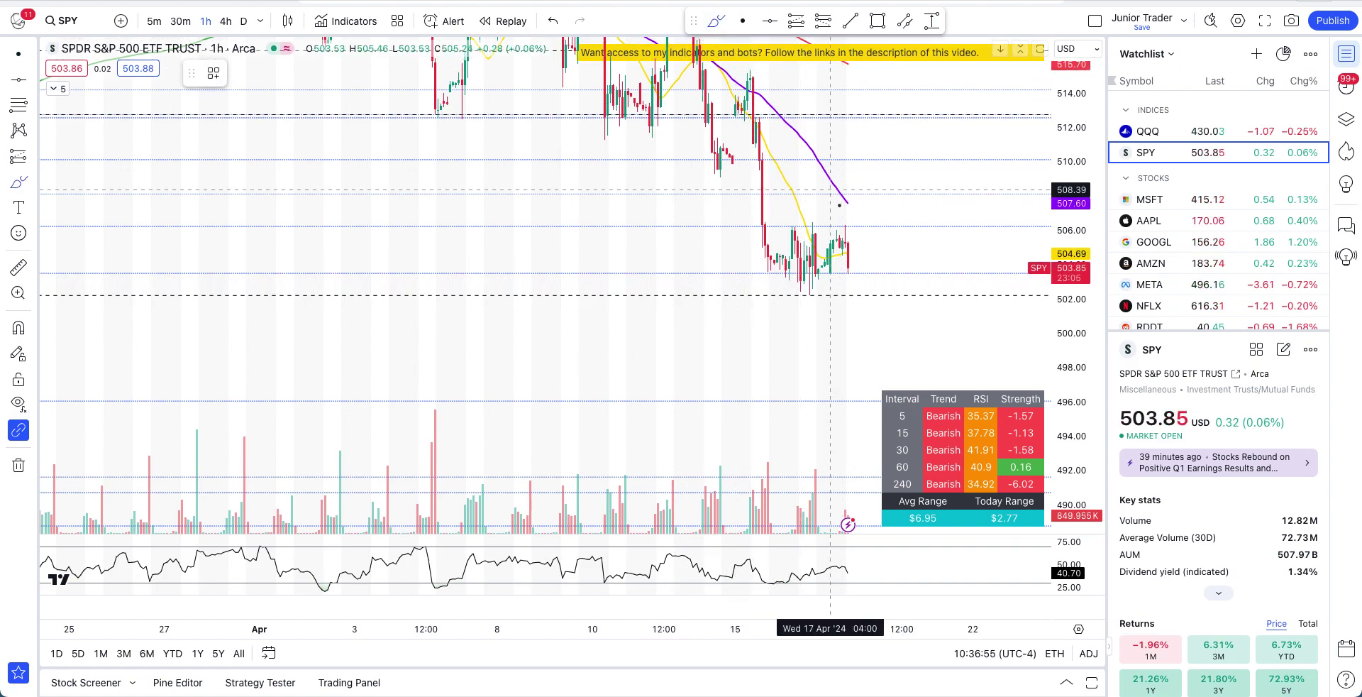
{"action": "left_click", "coordinate": [837, 255]}
{"action": "left_click_drag", "start_coordinate": [837, 255], "coordinate": [908, 142]}
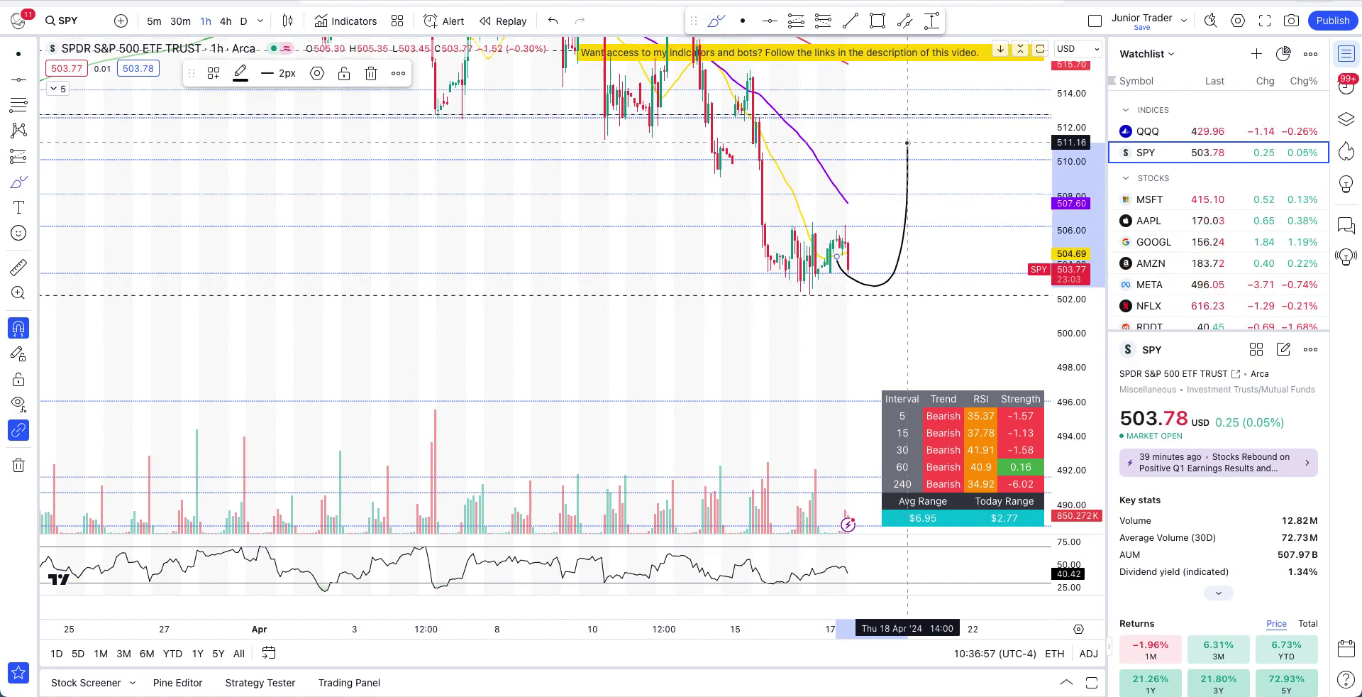
{"action": "key", "text": "ctrl+z"}
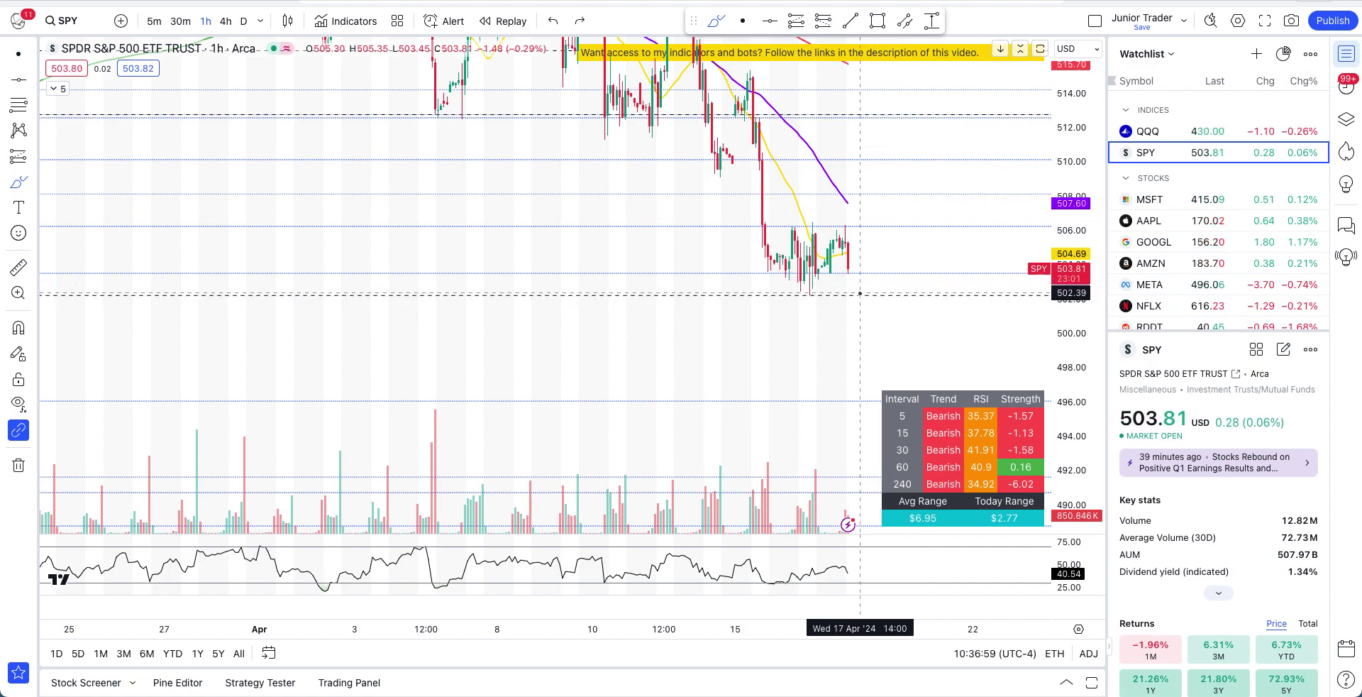
{"action": "mouse_move", "coordinate": [860, 293]}
{"action": "left_mouse_down"}
{"action": "mouse_move", "coordinate": [861, 486]}
{"action": "mouse_move", "coordinate": [834, 461]}
{"action": "left_mouse_up"}
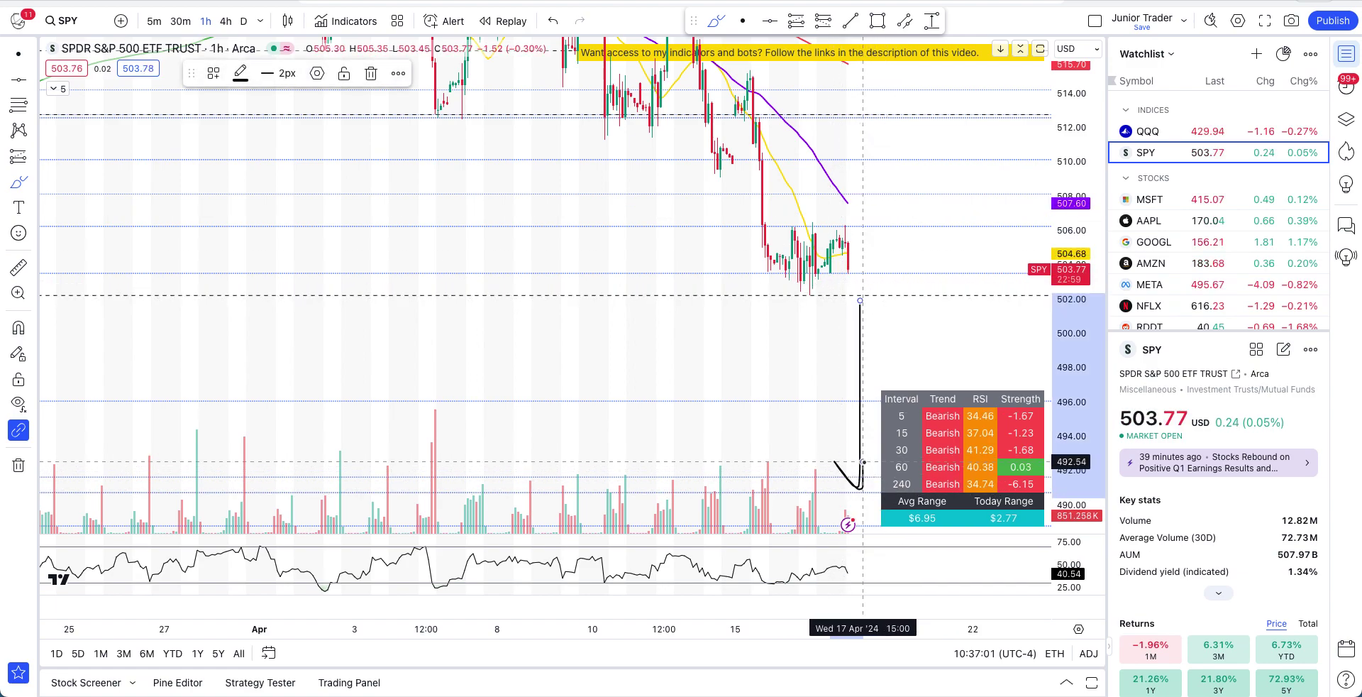
{"action": "key", "text": "ctrl+z"}
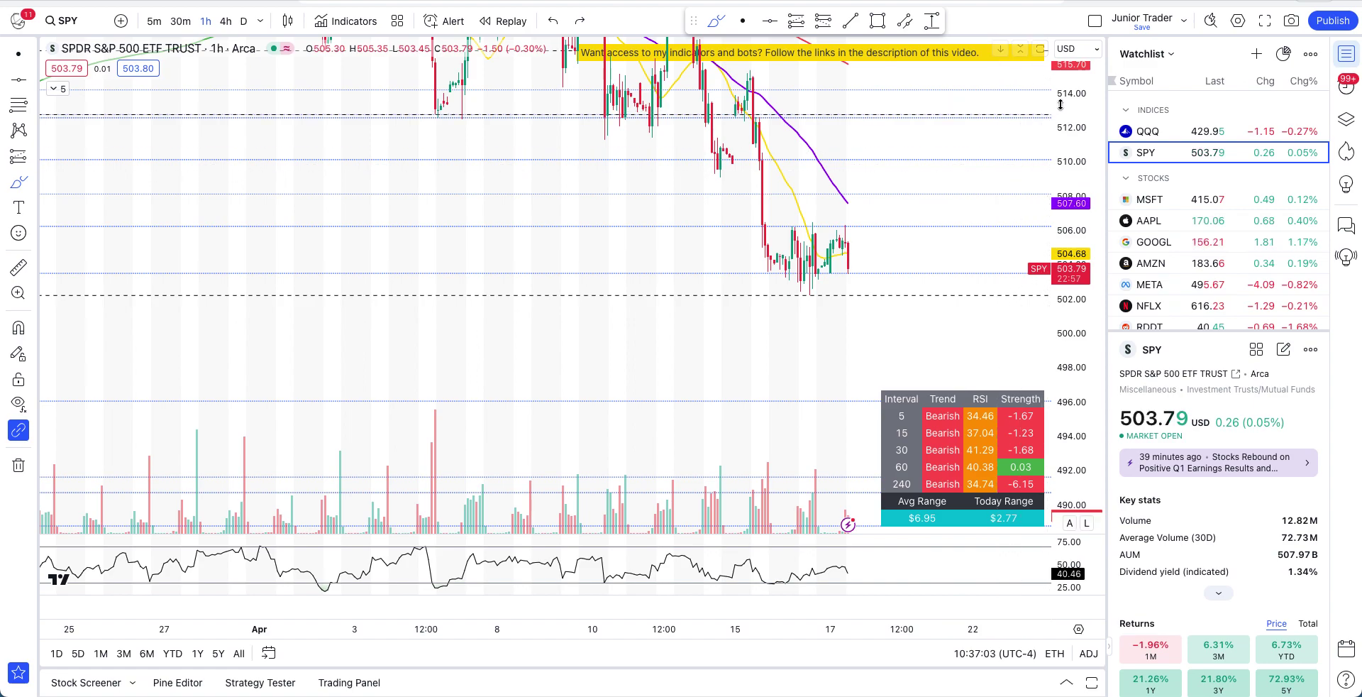
Try to trace SPY's April swings along the descending trendline with a wavy brush stroke ending near 507, and undo it
{"action": "left_click_drag", "start_coordinate": [1061, 103], "coordinate": [1064, 258]}
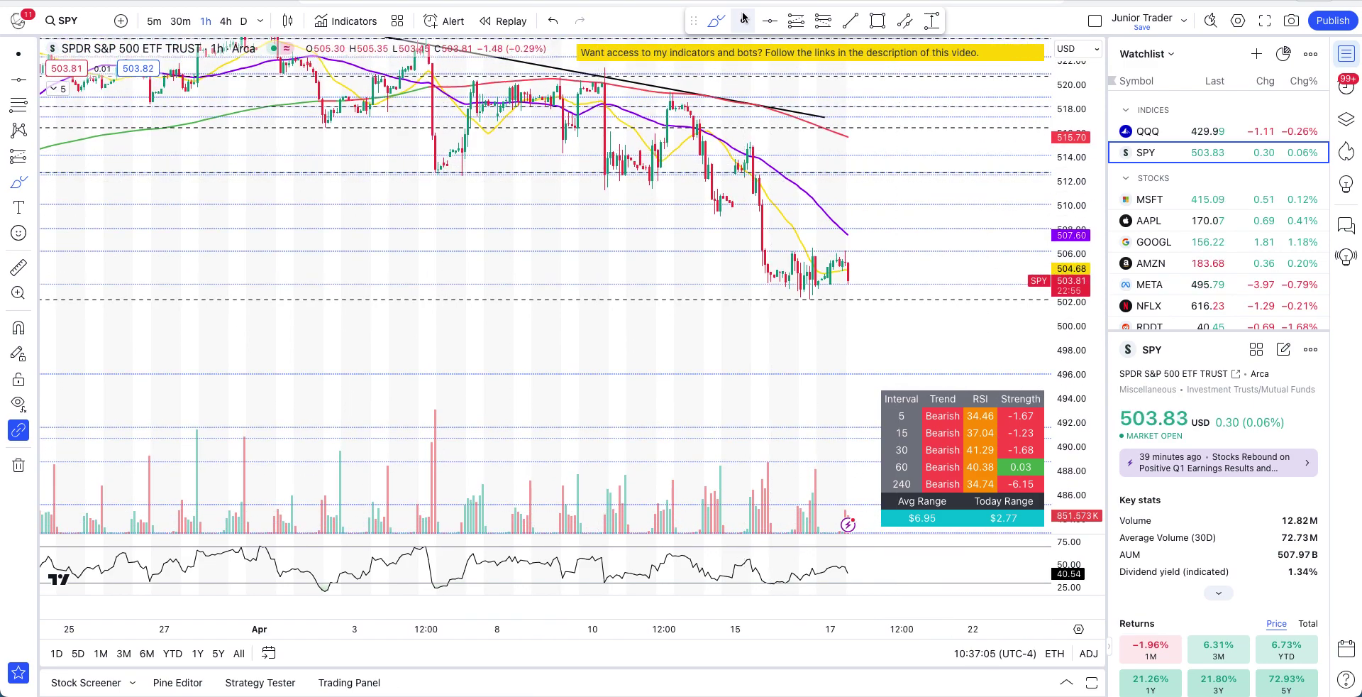
{"action": "left_click_drag", "start_coordinate": [563, 249], "coordinate": [578, 373]}
{"action": "left_click", "coordinate": [716, 20]}
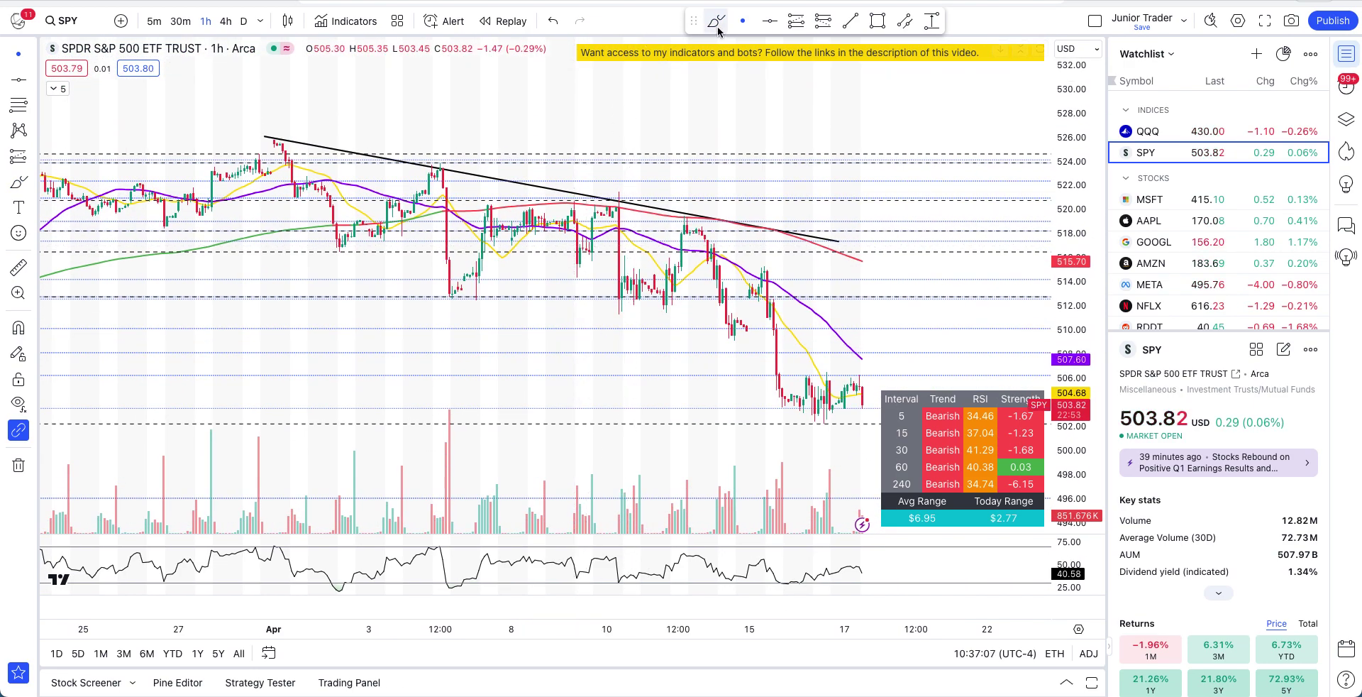
{"action": "left_click_drag", "start_coordinate": [287, 158], "coordinate": [309, 188]}
{"action": "mouse_move", "coordinate": [348, 243]}
{"action": "left_mouse_down"}
{"action": "mouse_move", "coordinate": [478, 229]}
{"action": "mouse_move", "coordinate": [648, 183]}
{"action": "mouse_move", "coordinate": [739, 274]}
{"action": "mouse_move", "coordinate": [813, 273]}
{"action": "mouse_move", "coordinate": [855, 307]}
{"action": "mouse_move", "coordinate": [879, 364]}
{"action": "left_mouse_up"}
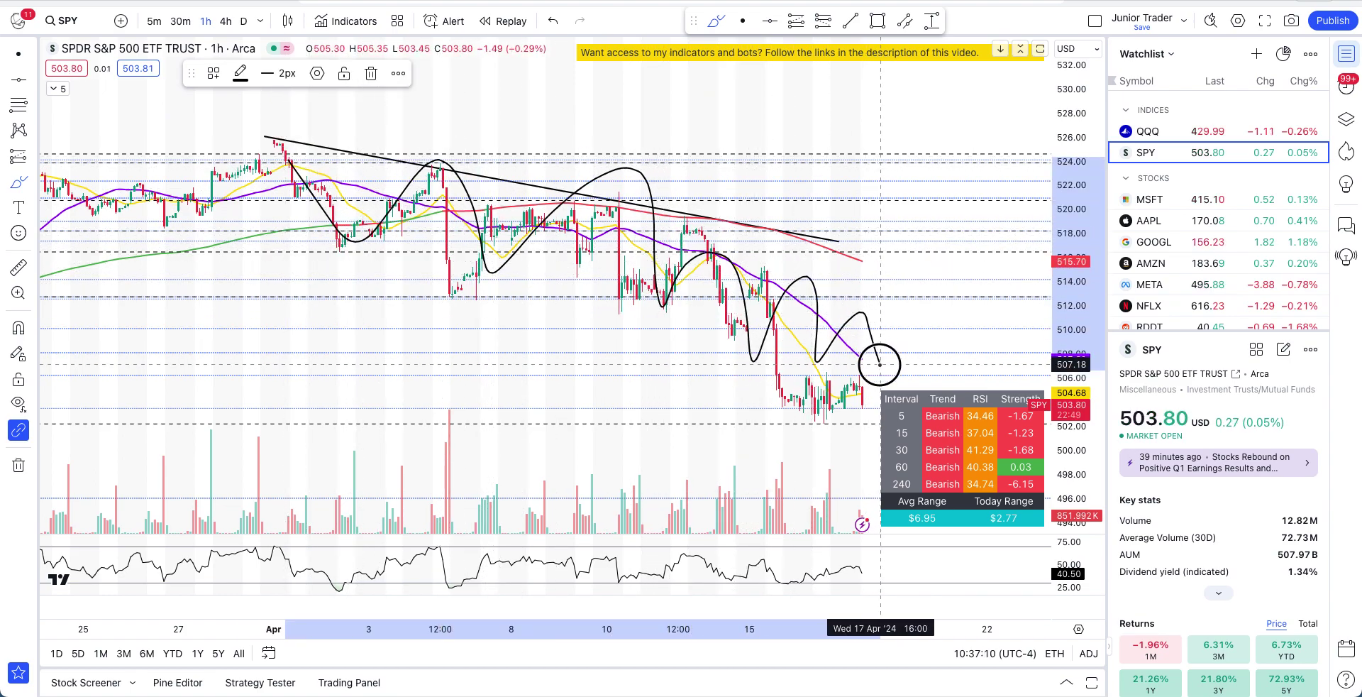
{"action": "key", "text": "ctrl+z"}
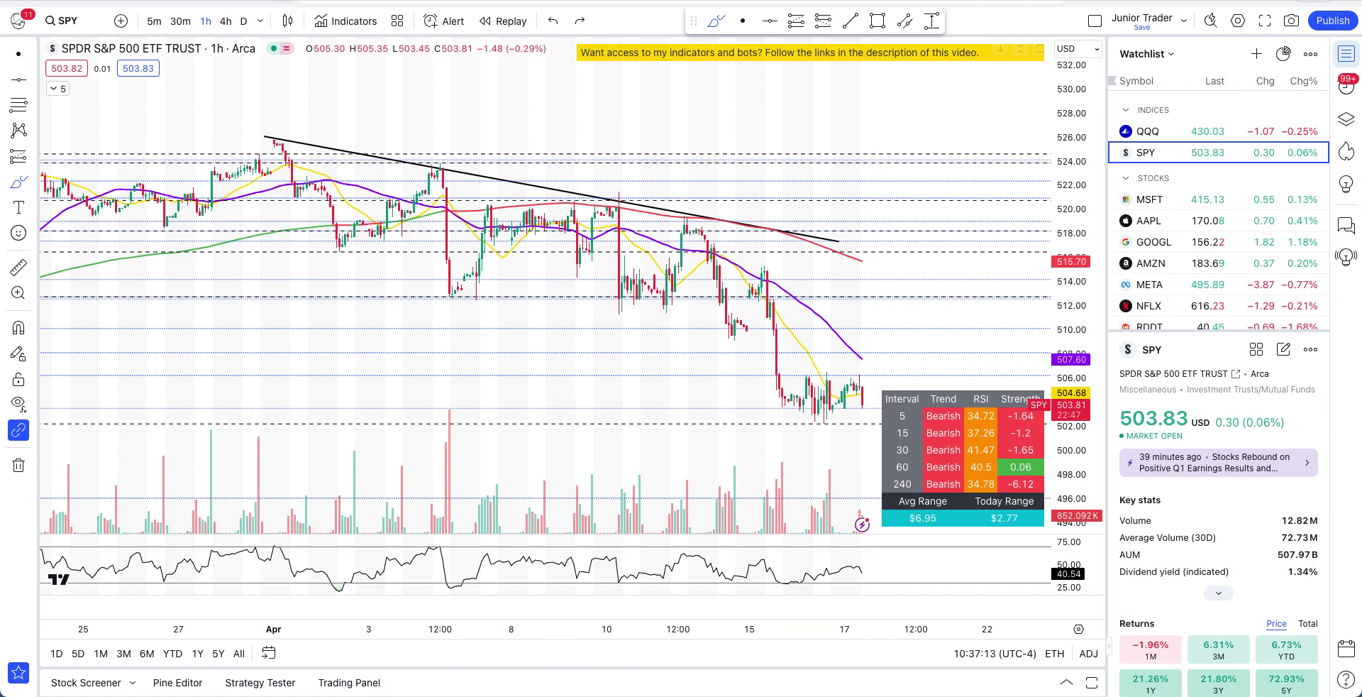
Load NVDA from the semiconductors section of the watchlist on the 1-hour chart
{"action": "scroll", "coordinate": [1187, 279], "scroll_direction": "down", "scroll_amount": 3}
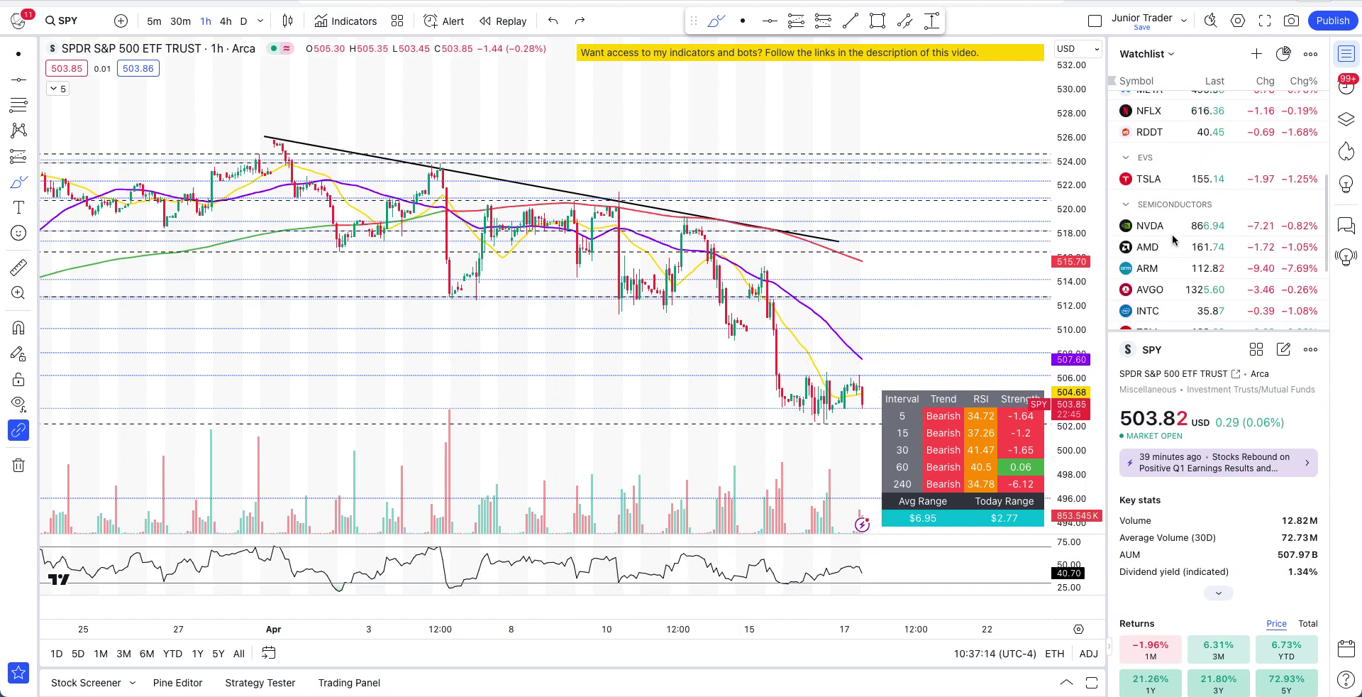
{"action": "left_click", "coordinate": [1173, 226]}
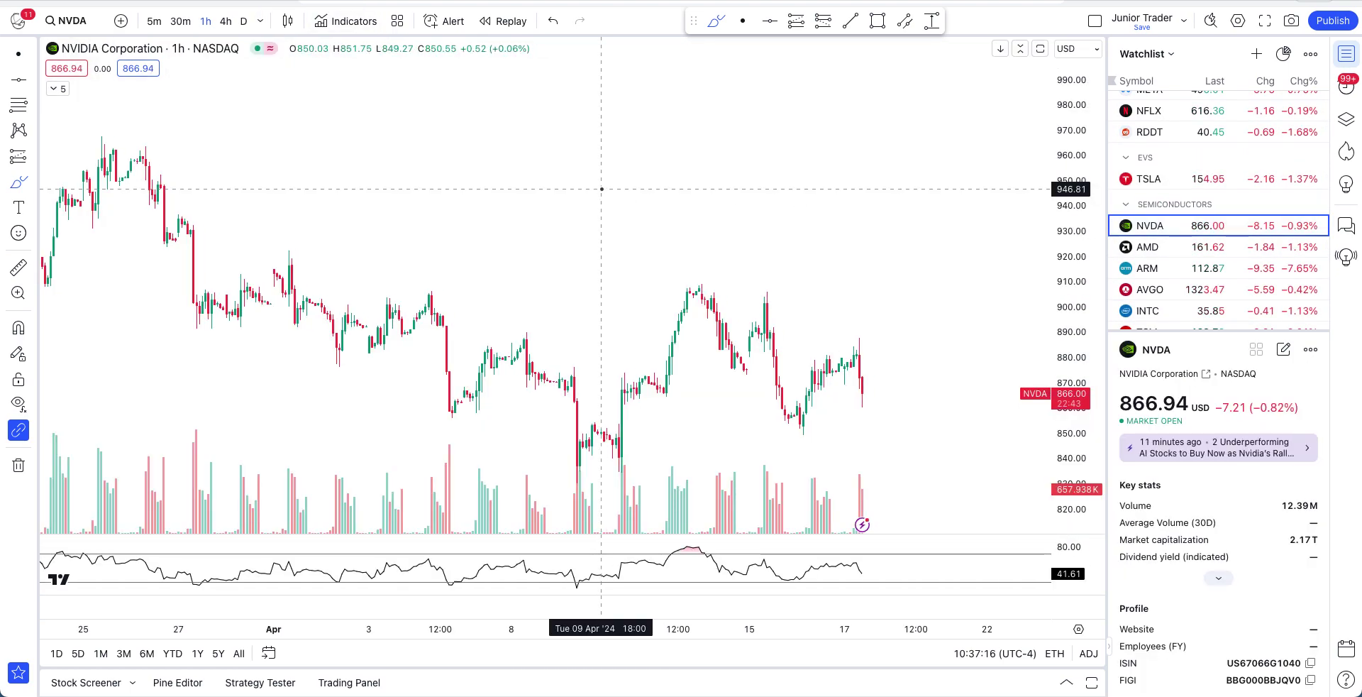